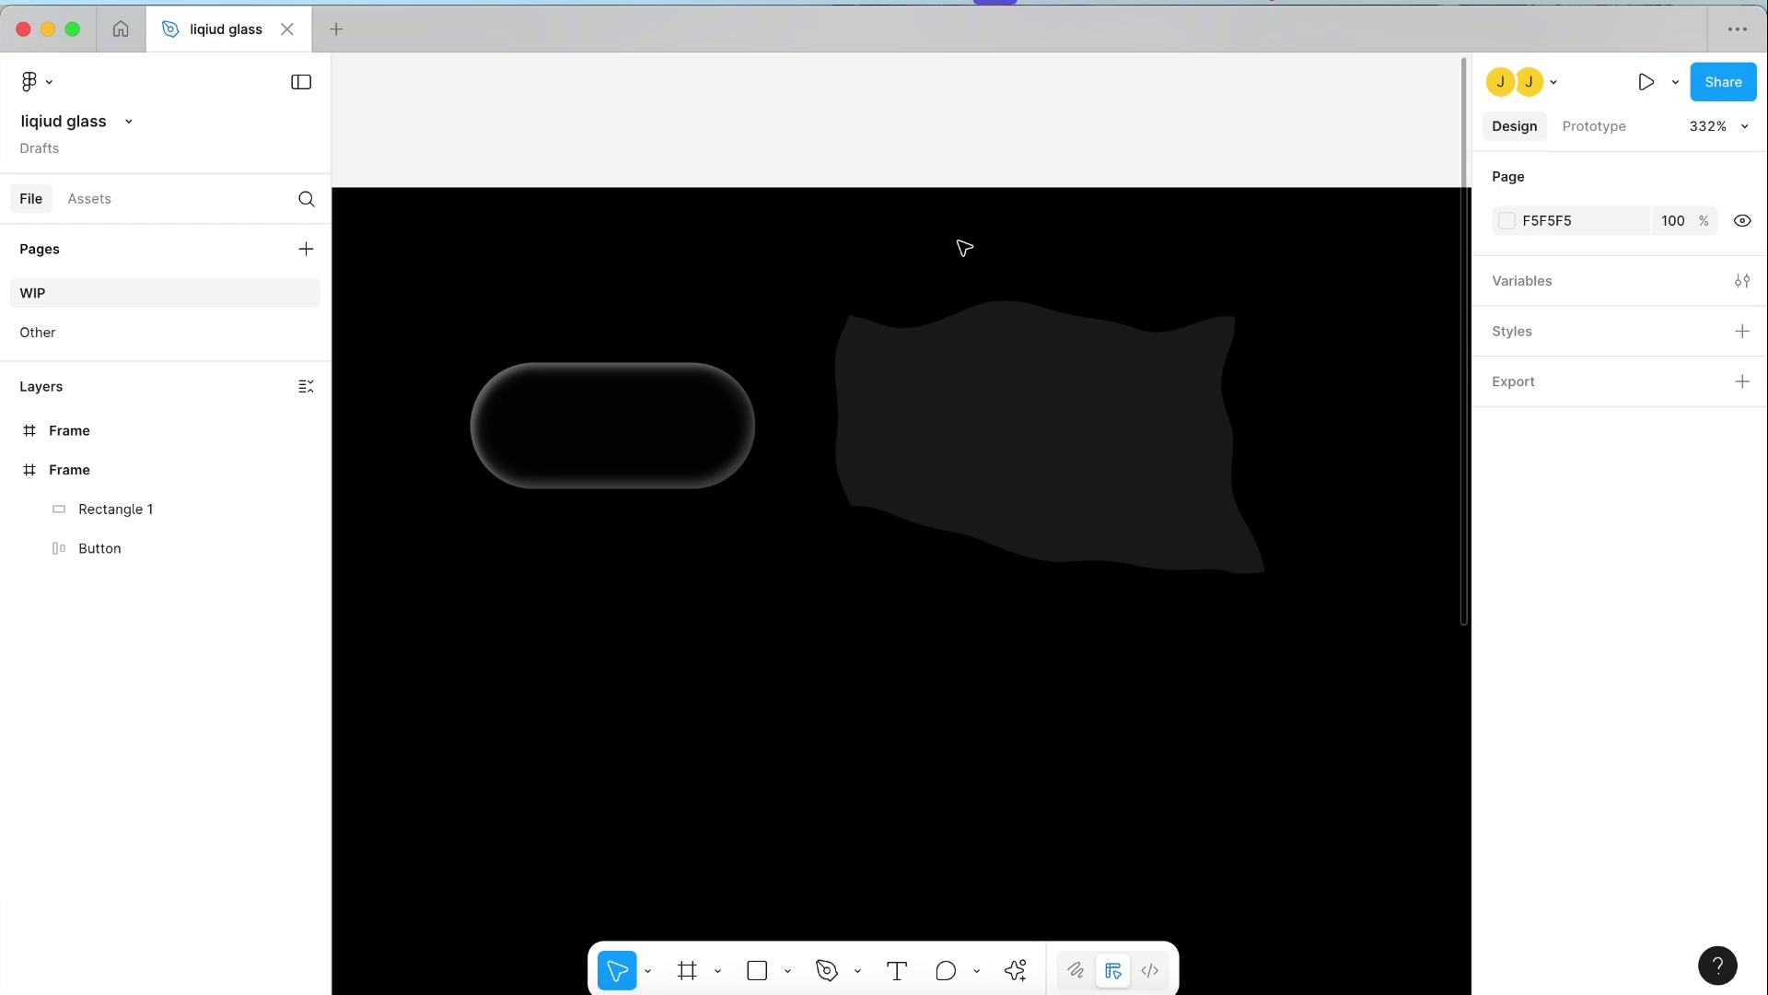
# Step: Clear the existing shapes from the black frame and add the text "Button" near its middle
pyautogui.press('super+z')
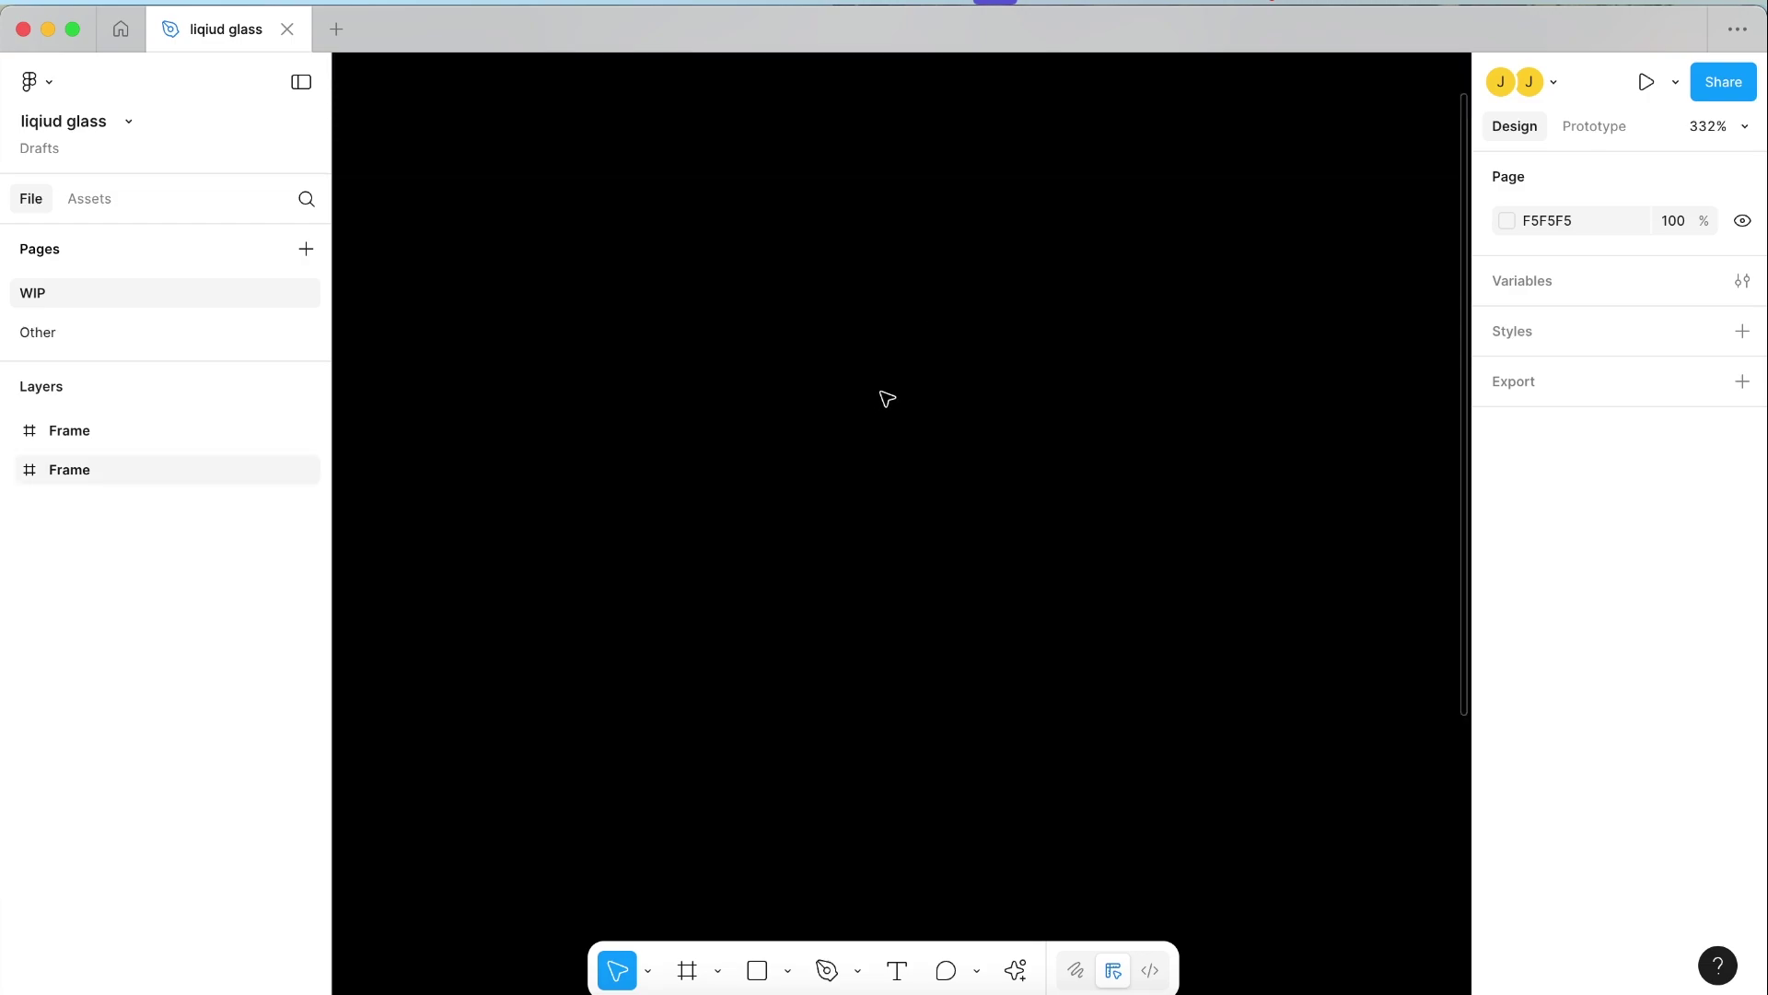
pyautogui.press('t')
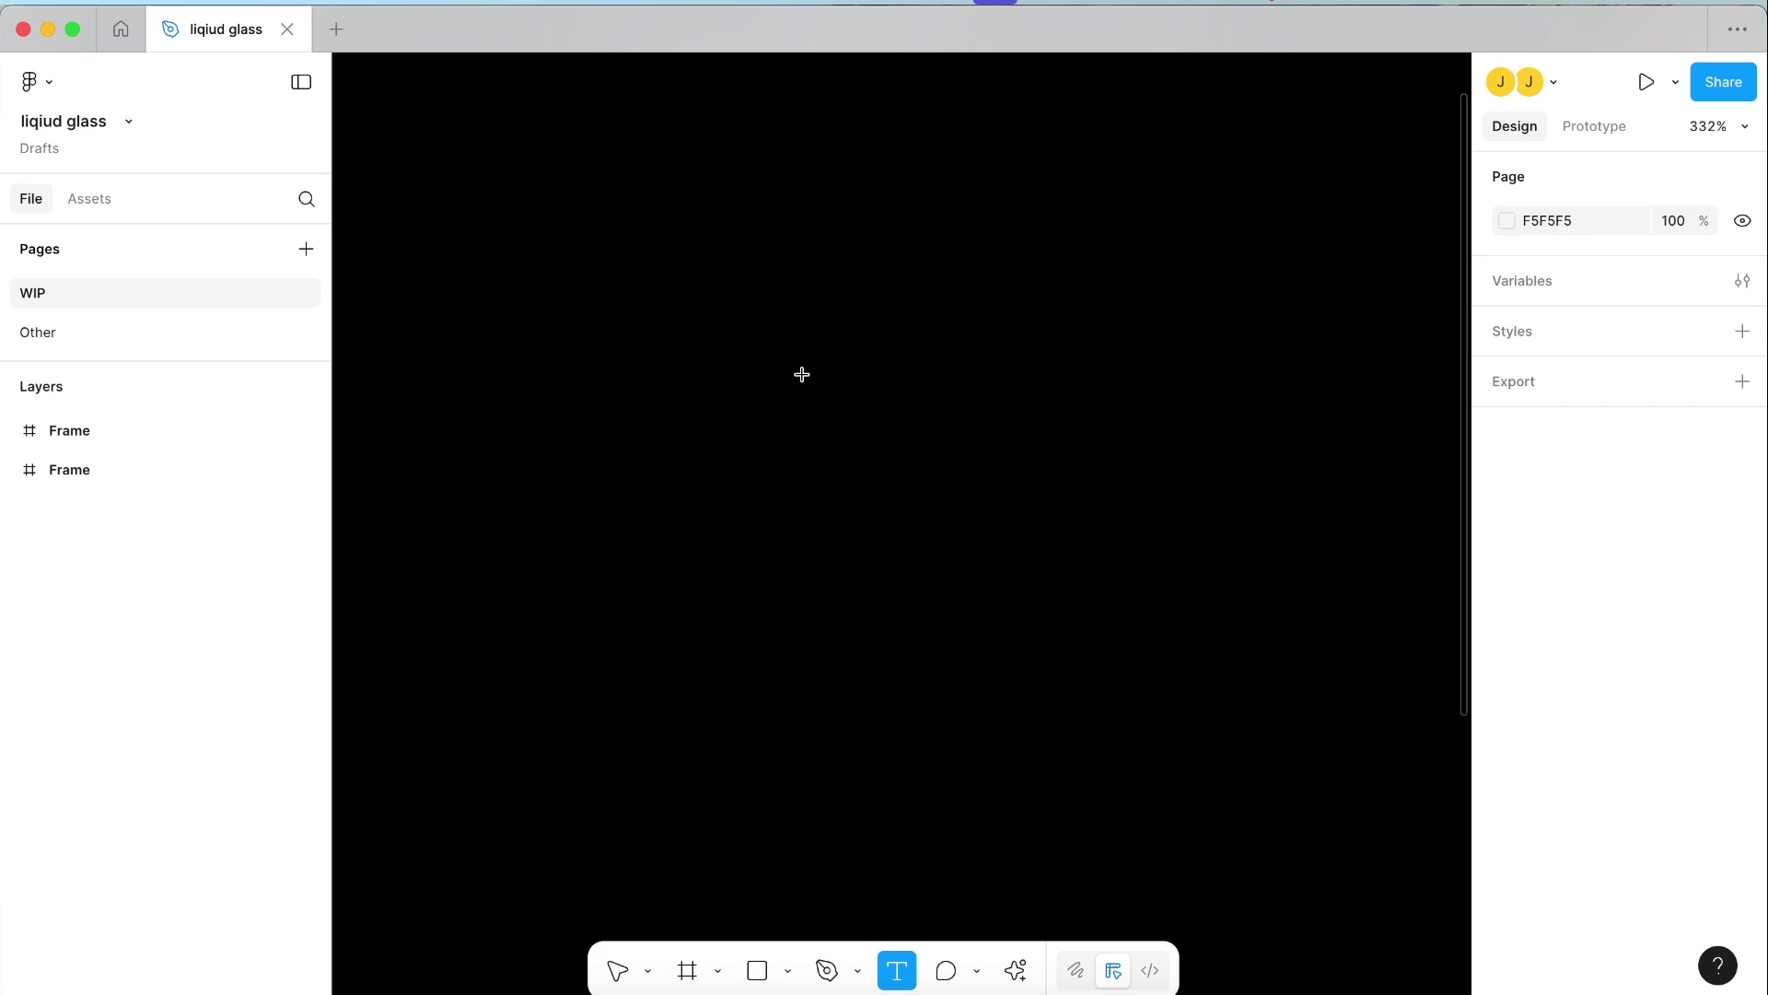
pyautogui.click(803, 373)
pyautogui.write('Bu')
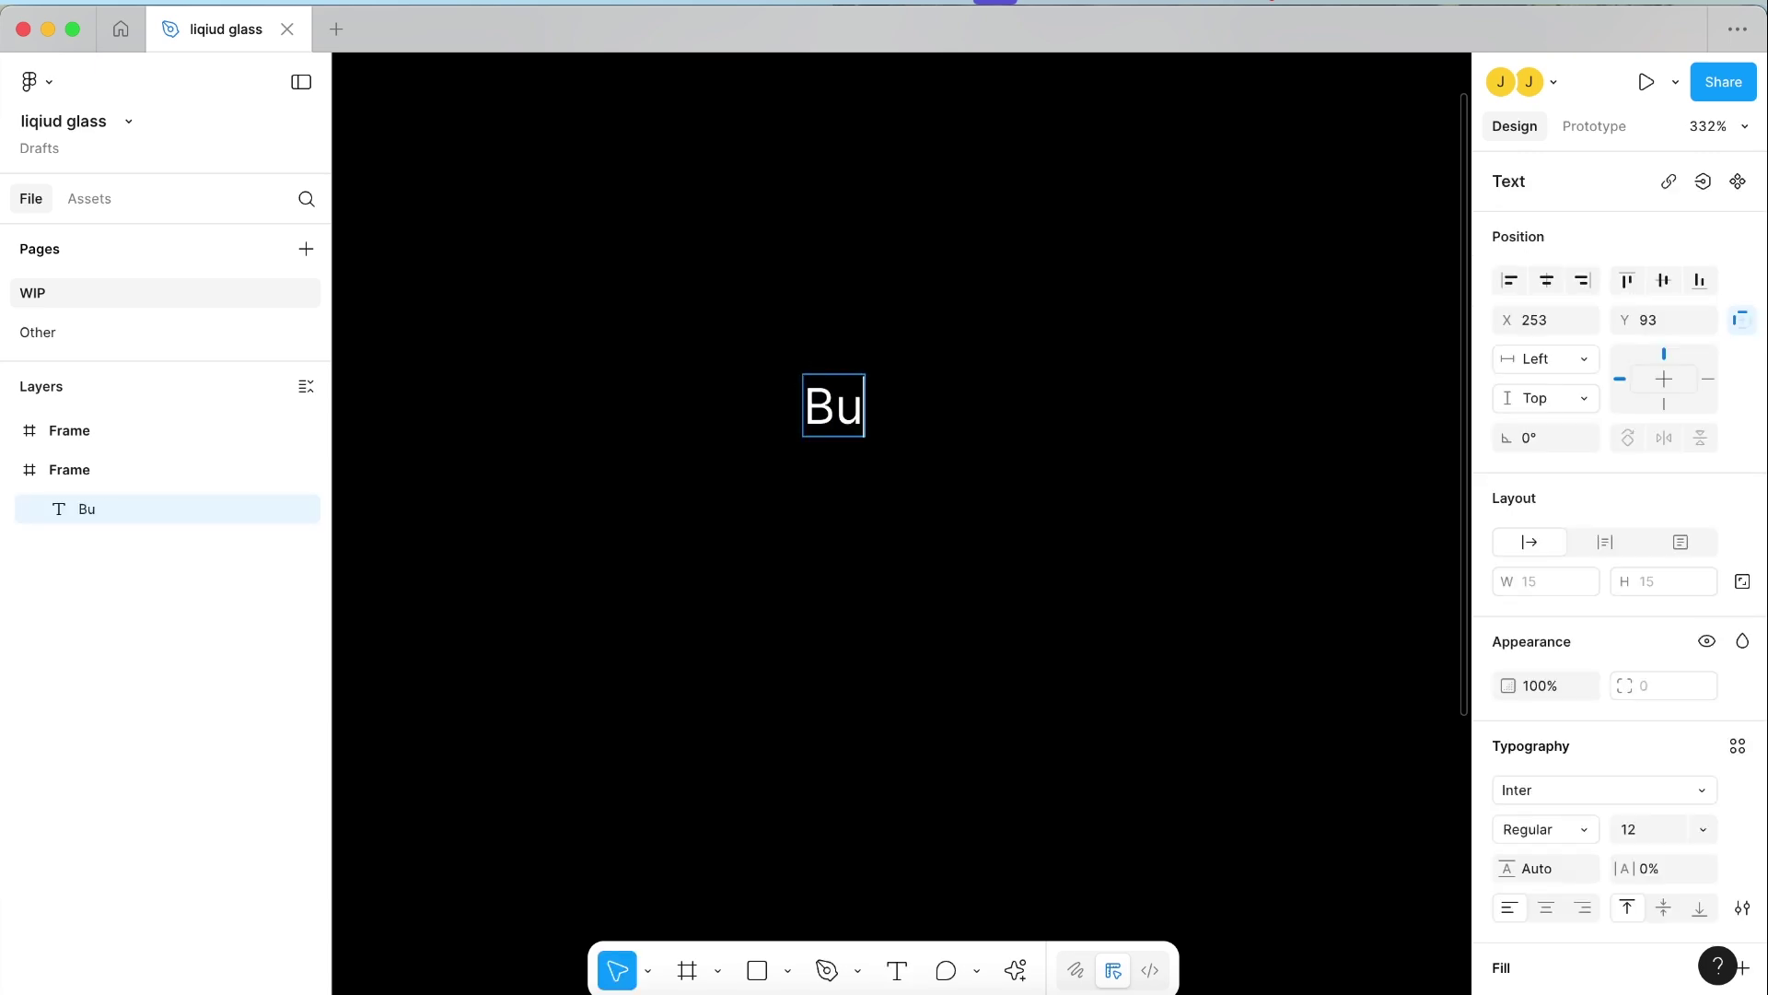
pyautogui.write('tton')
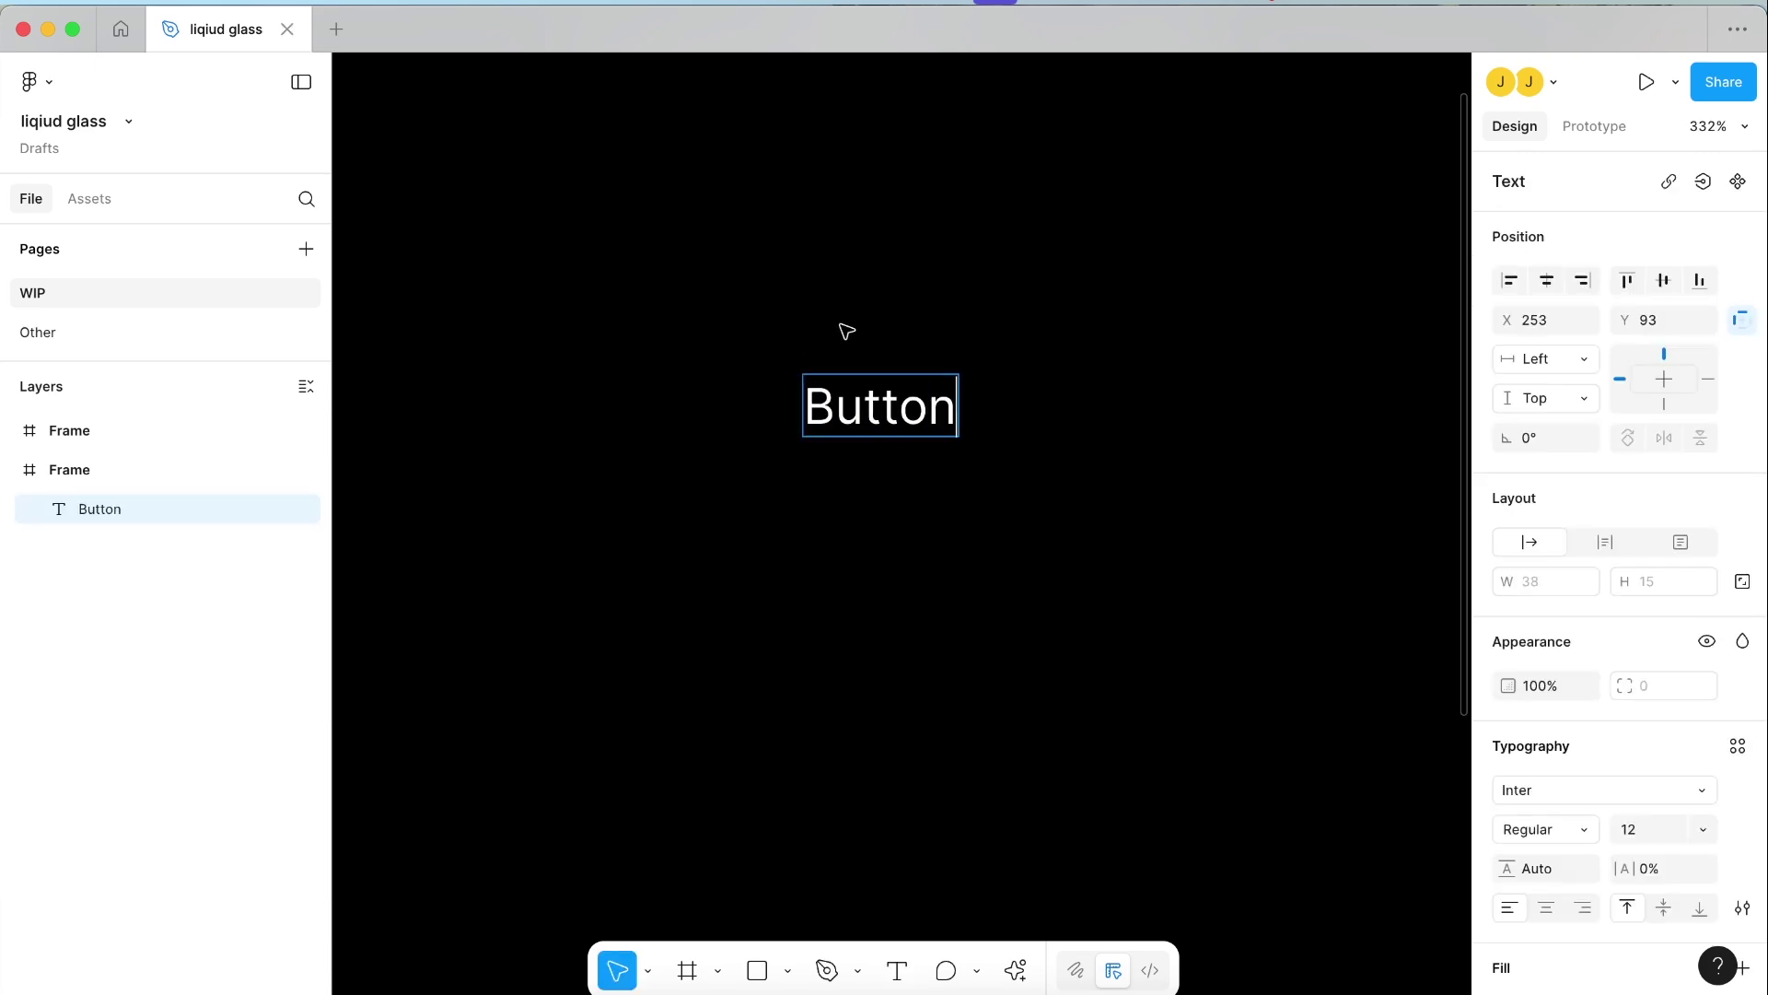
pyautogui.press('Escape')
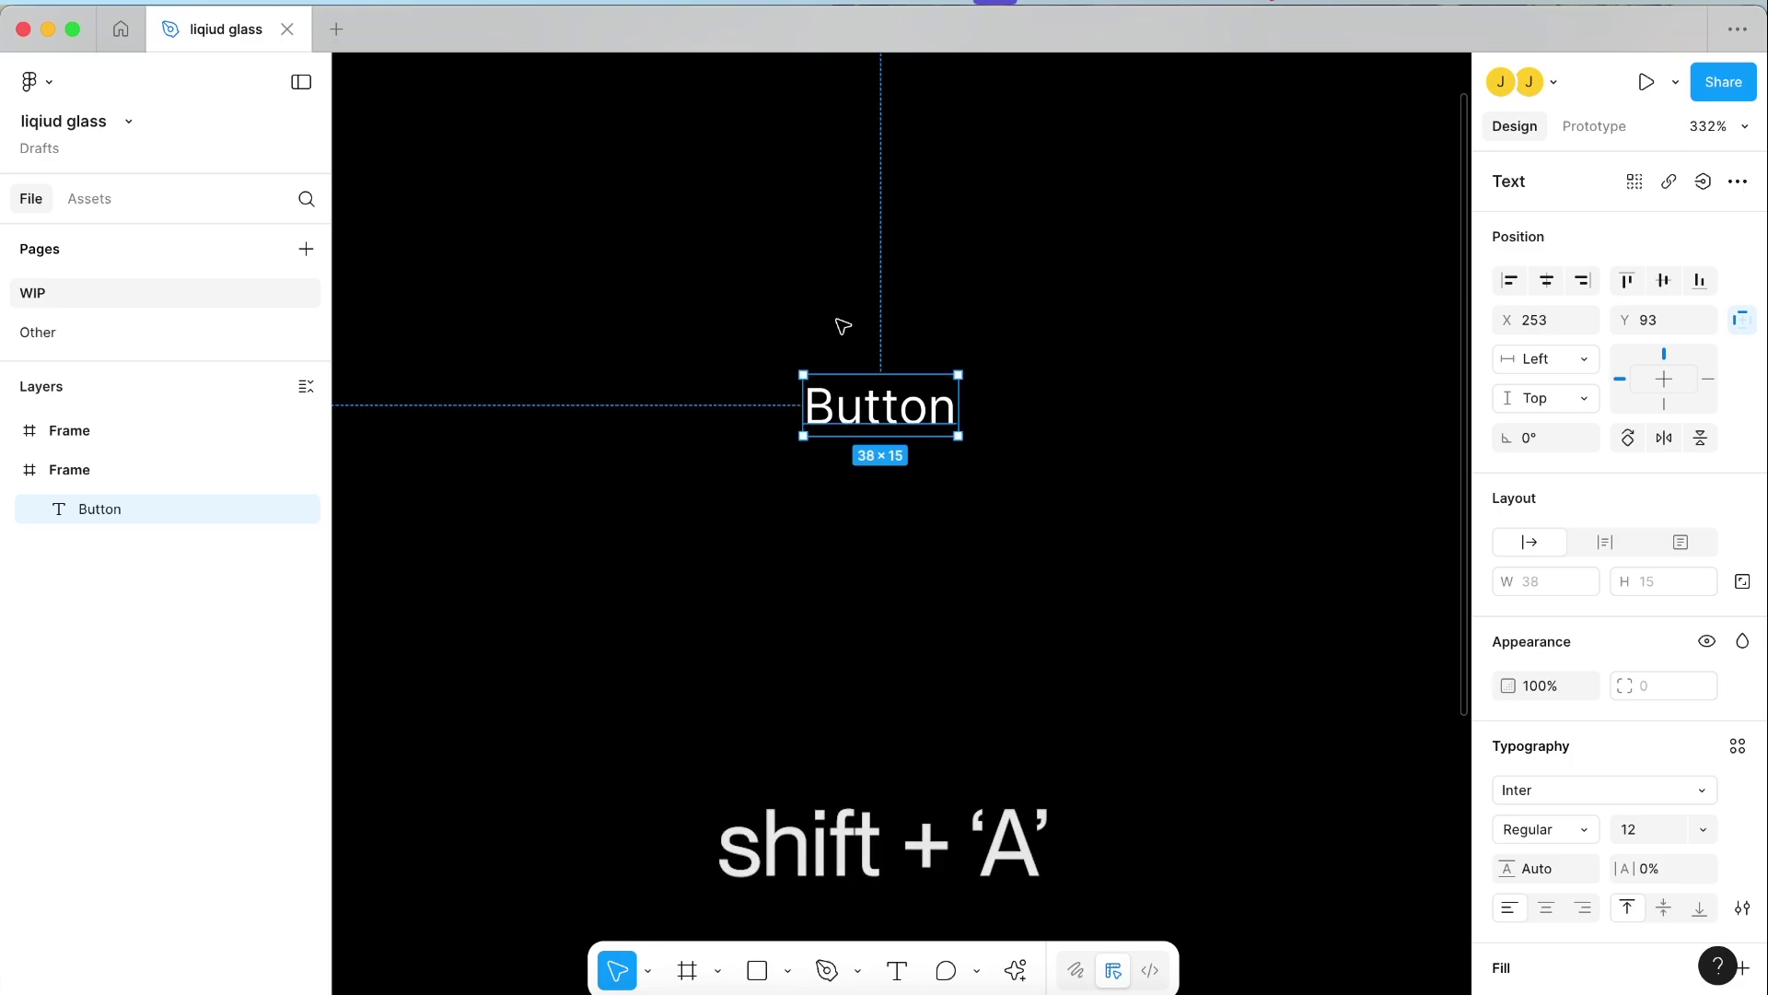
# Step: Wrap the "Button" text in an auto layout frame with 16 horizontal and 8 vertical padding
pyautogui.hotkey('shift', 'a')
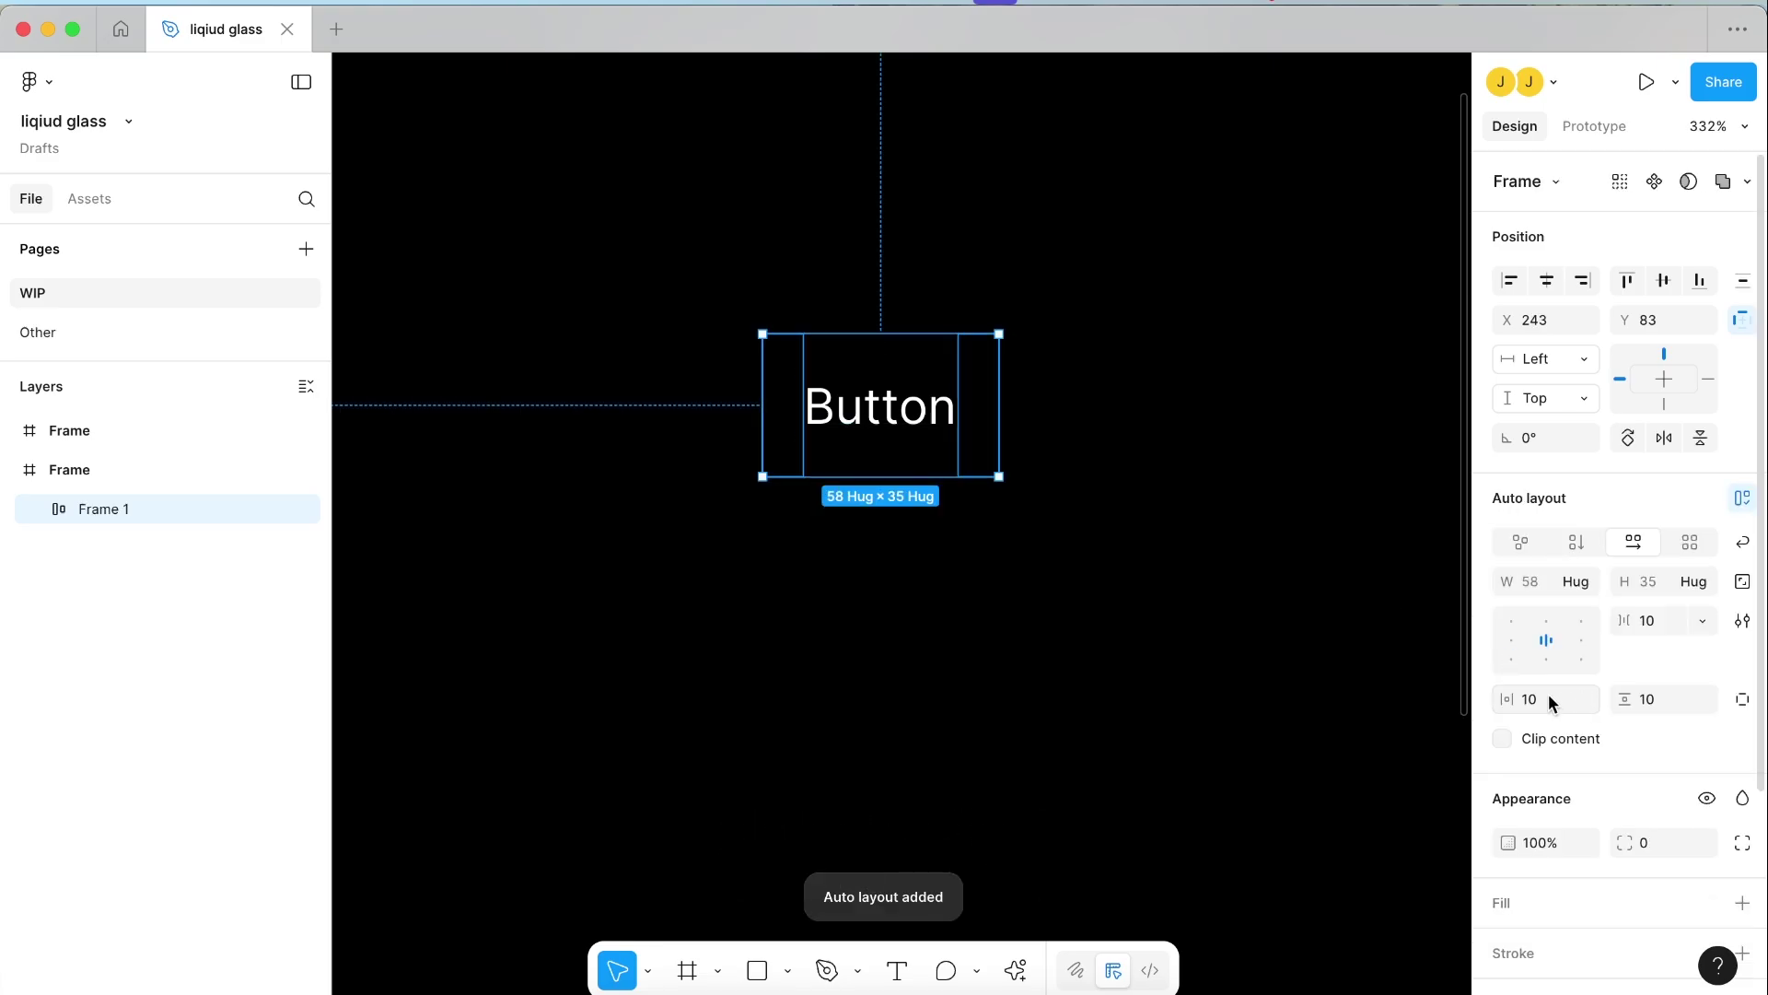
pyautogui.click(1547, 696)
pyautogui.write('16')
pyautogui.press('Return')
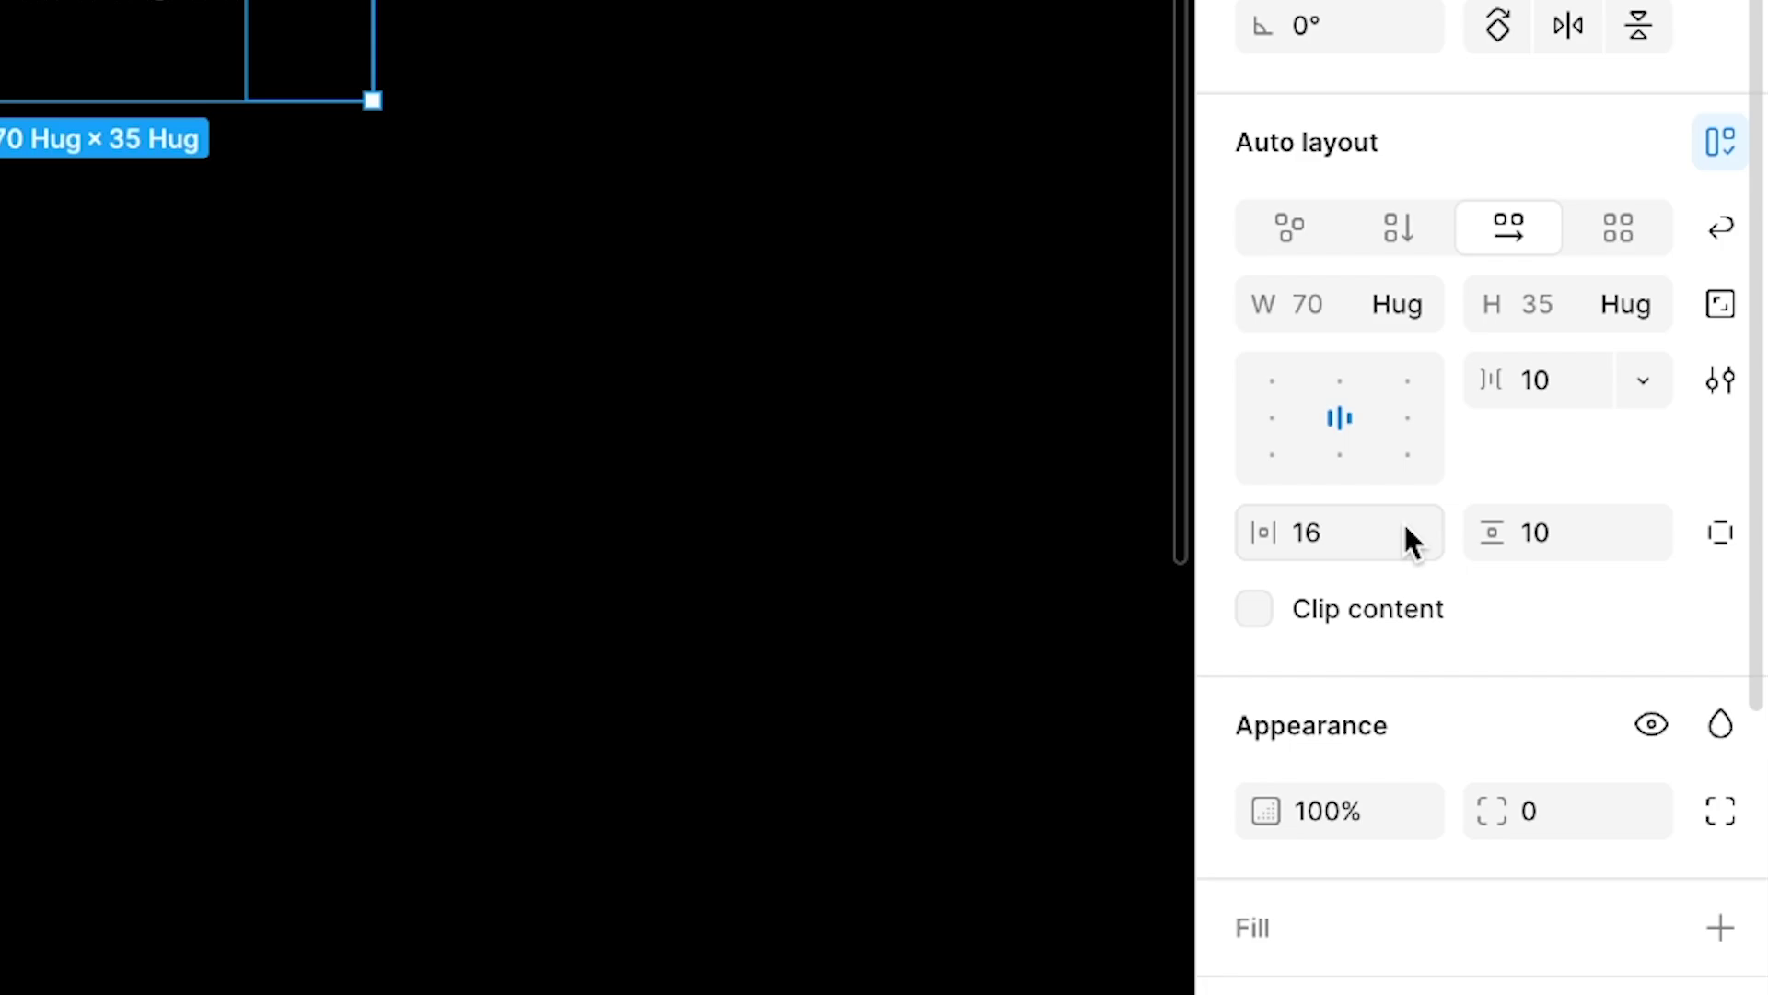
pyautogui.click(1535, 529)
pyautogui.write('8')
pyautogui.press('Return')
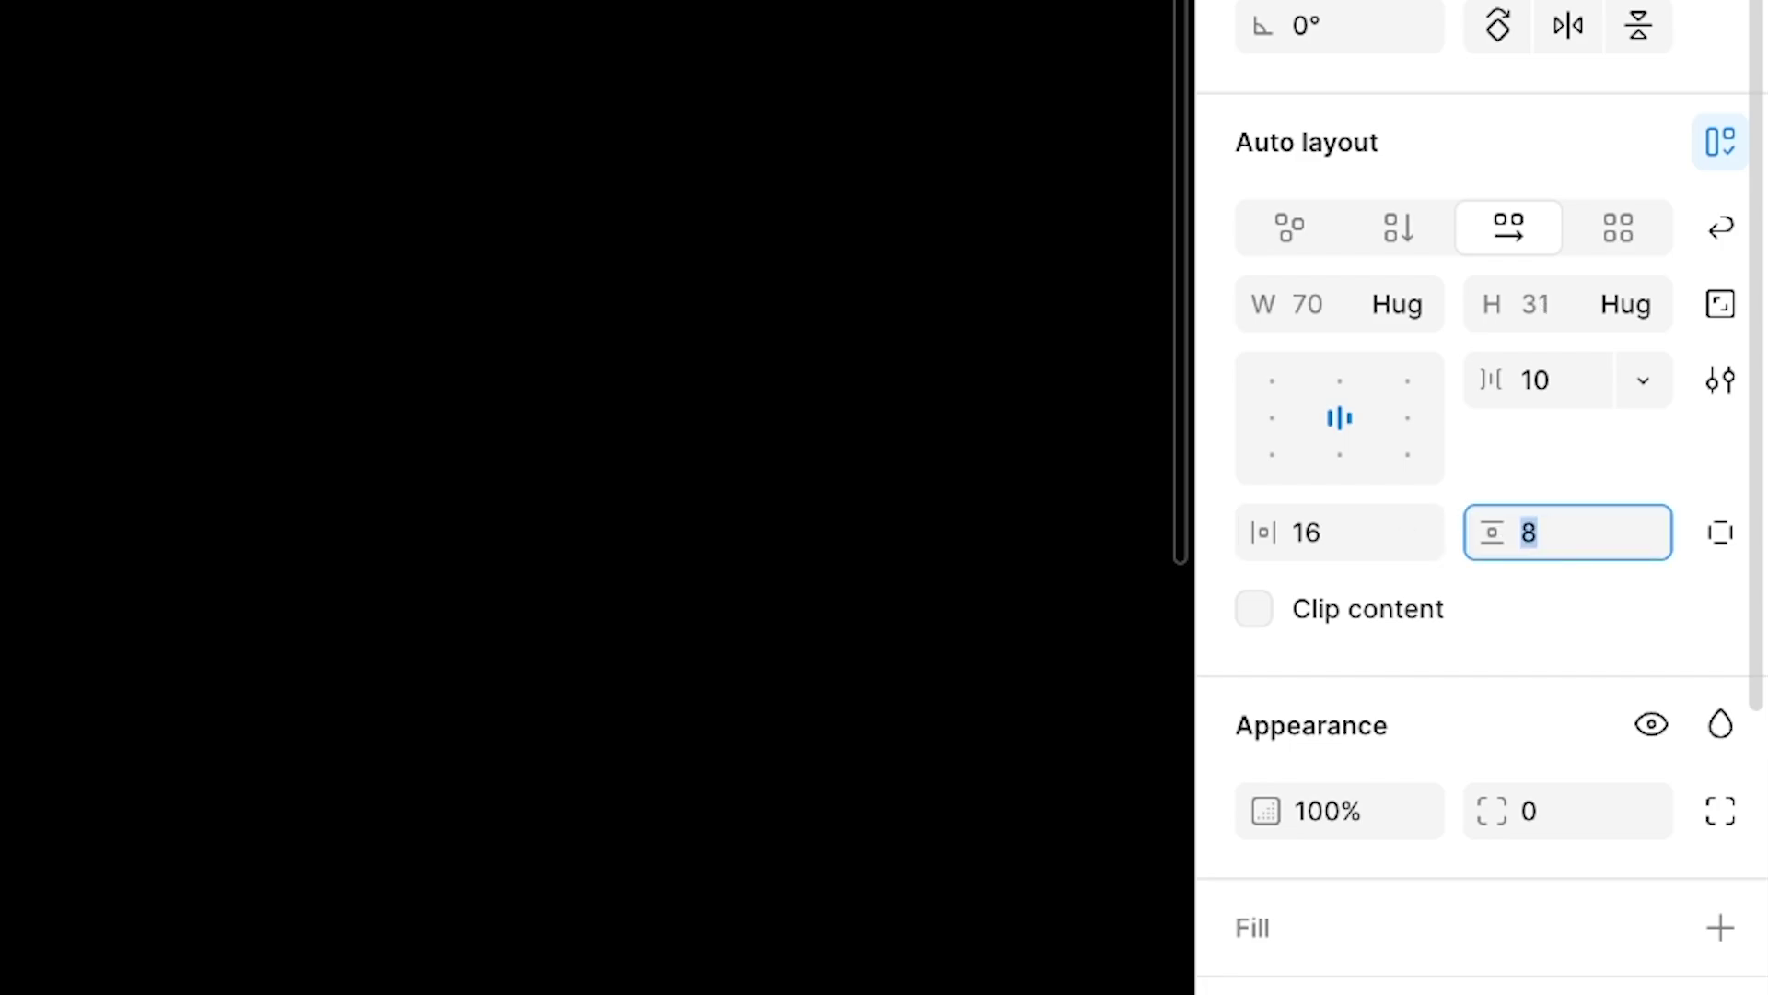
# Step: Set the button frame's corner radius to 99 and give it an FFFFFF fill at 1% opacity
pyautogui.click(1551, 822)
pyautogui.write('99')
pyautogui.press('Return')
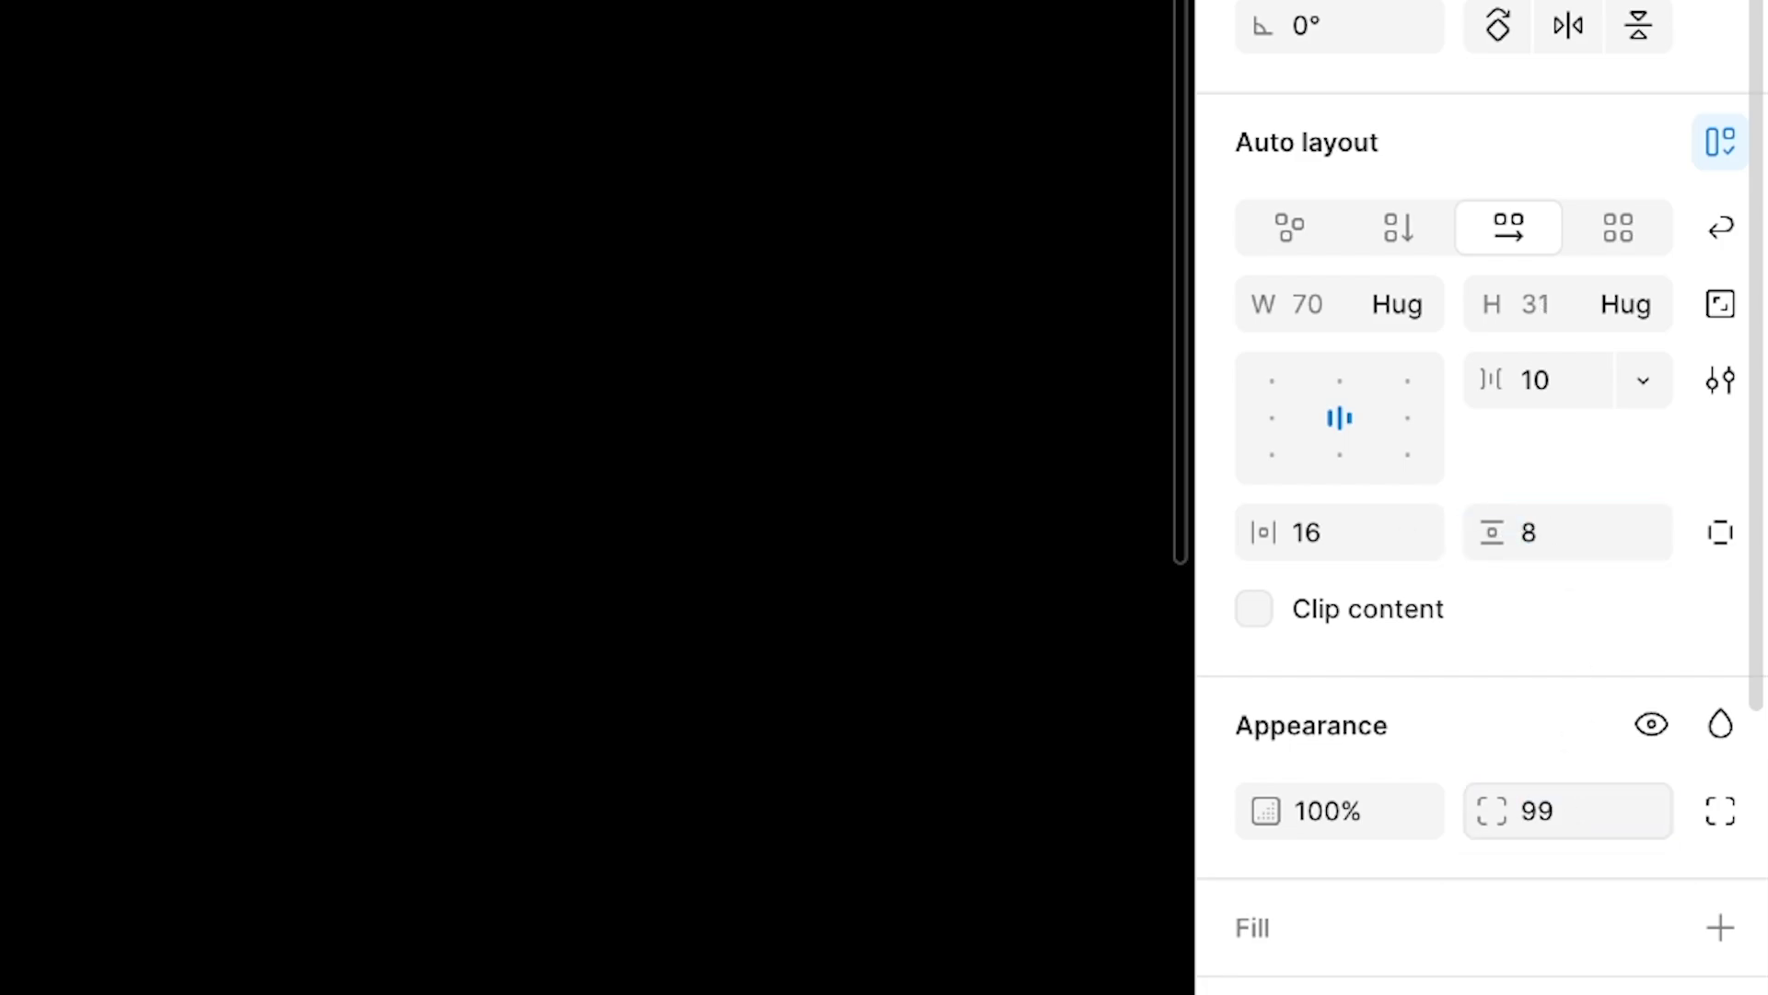
pyautogui.scroll(-2, 1467, 827)
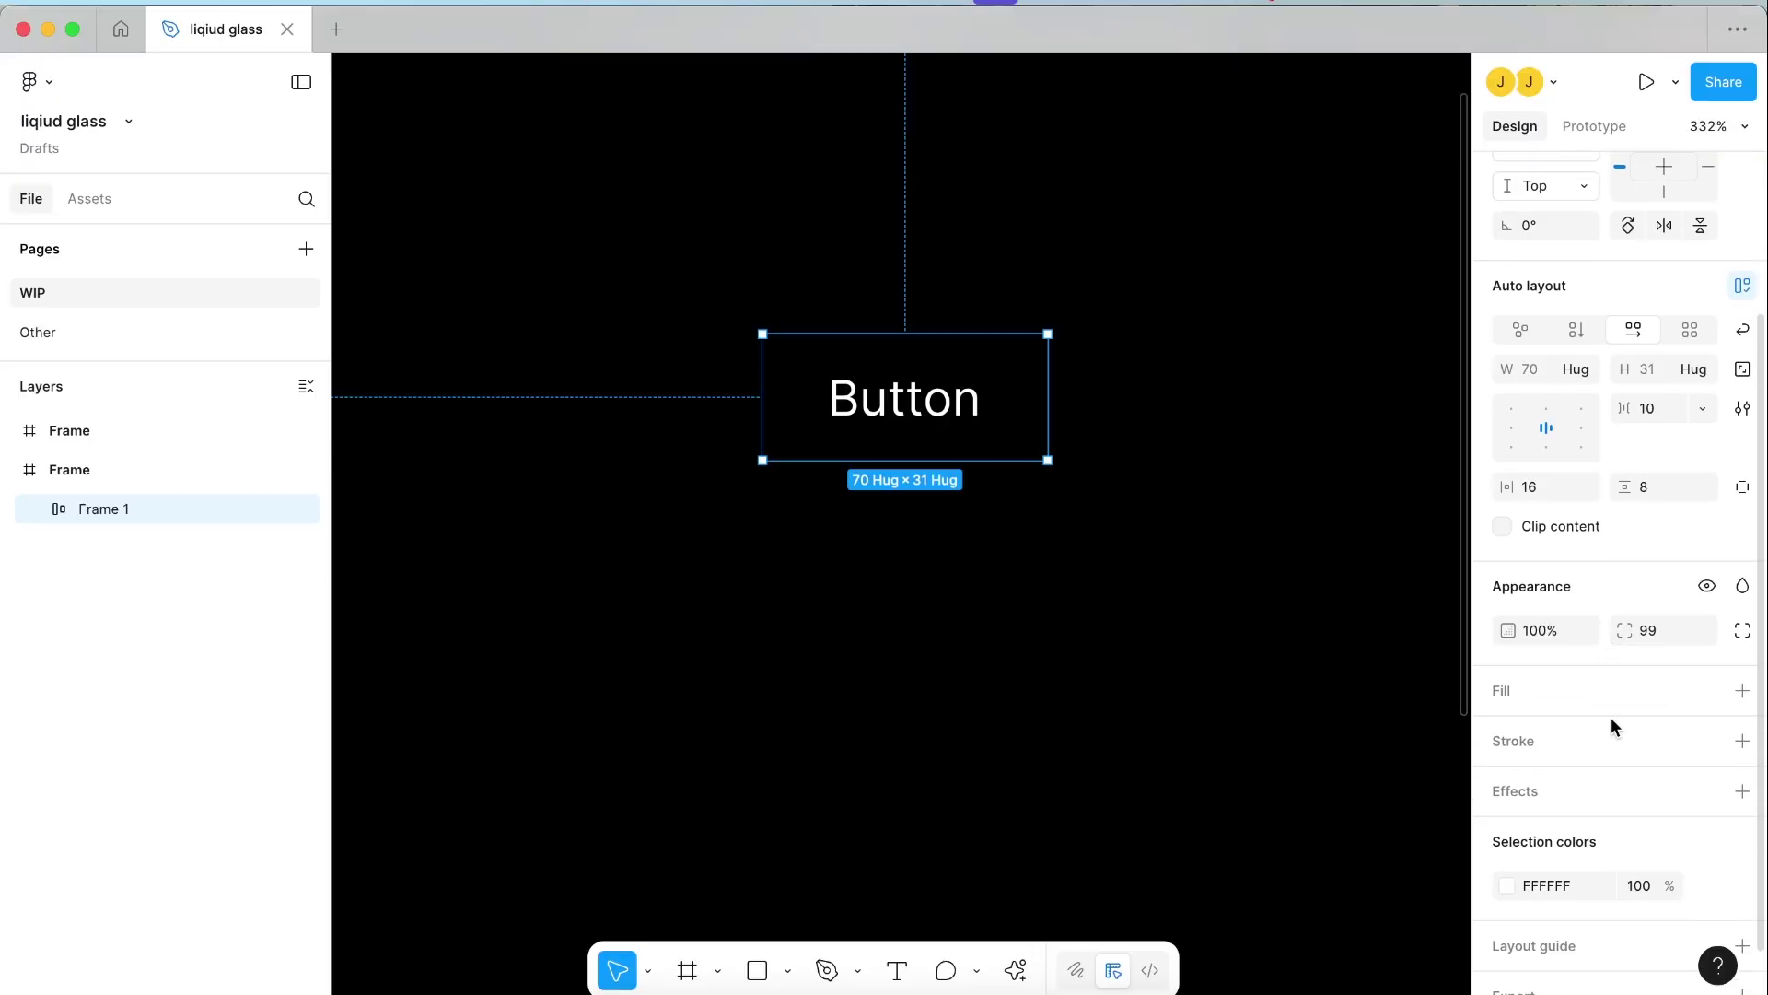
pyautogui.click(1742, 691)
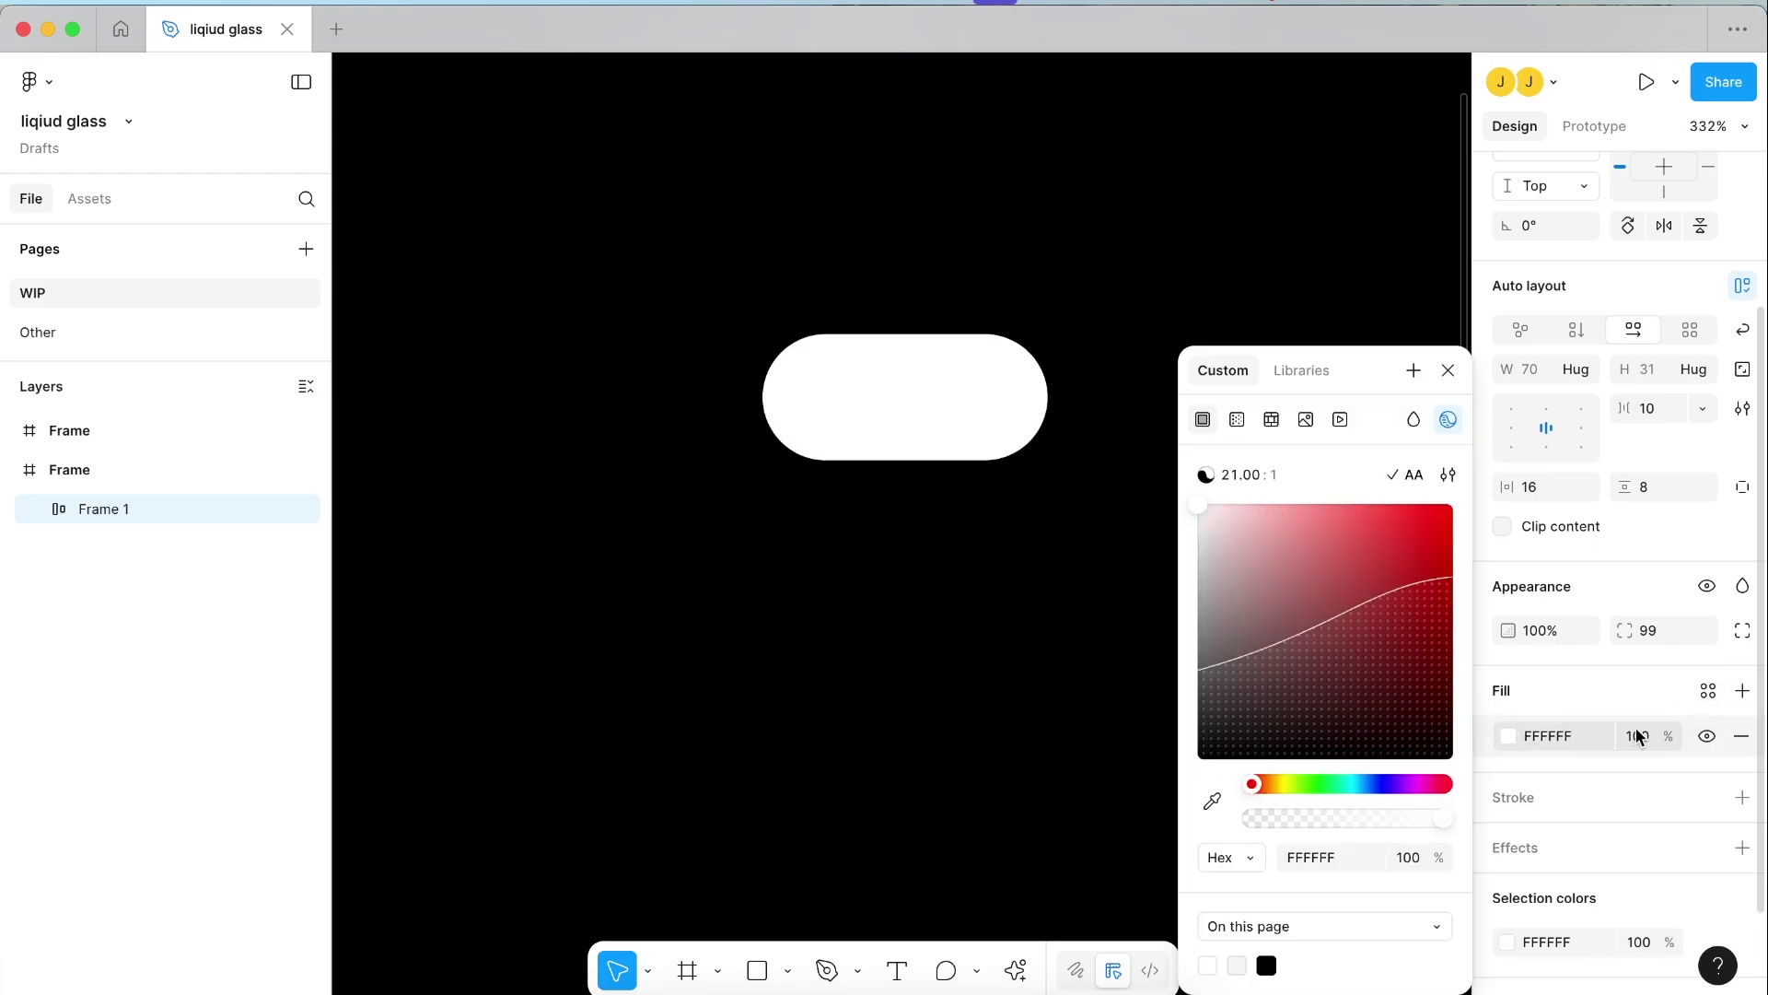
pyautogui.click(1638, 735)
pyautogui.write('1')
pyautogui.press('Return')
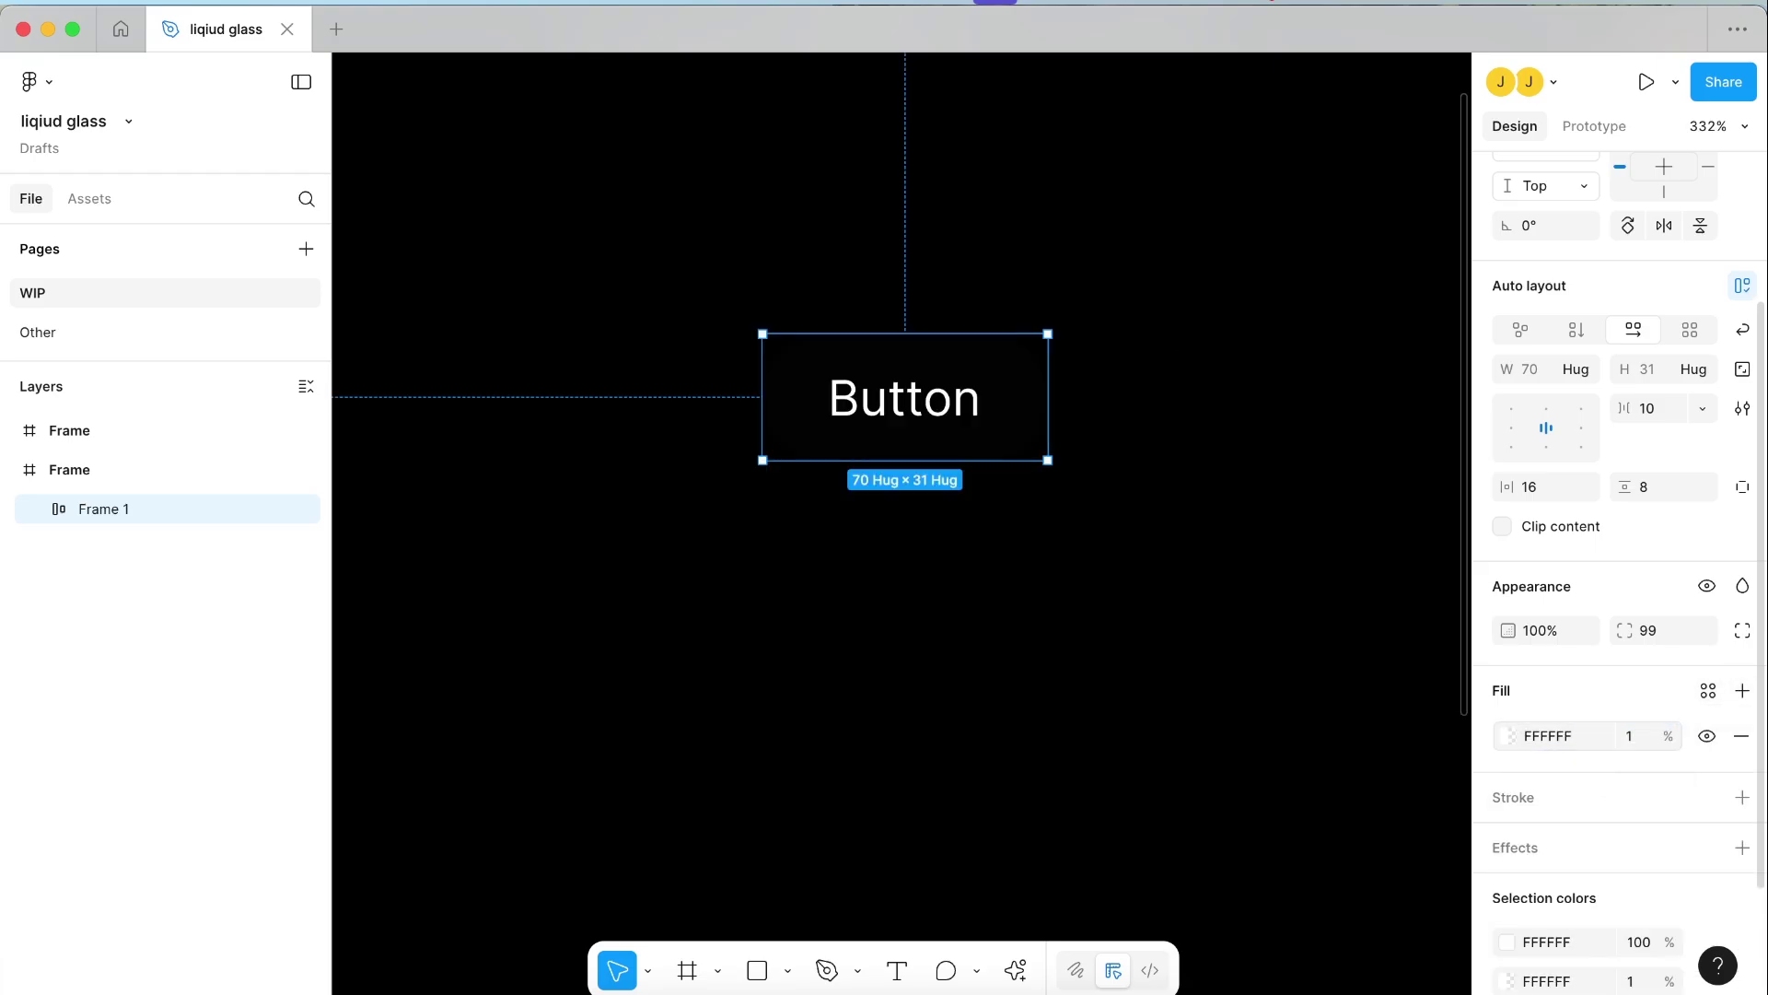
# Step: Add an effect to the button frame and change its type to Inner shadow
pyautogui.scroll(3, 950, 369)
pyautogui.click(964, 280)
pyautogui.click(963, 367)
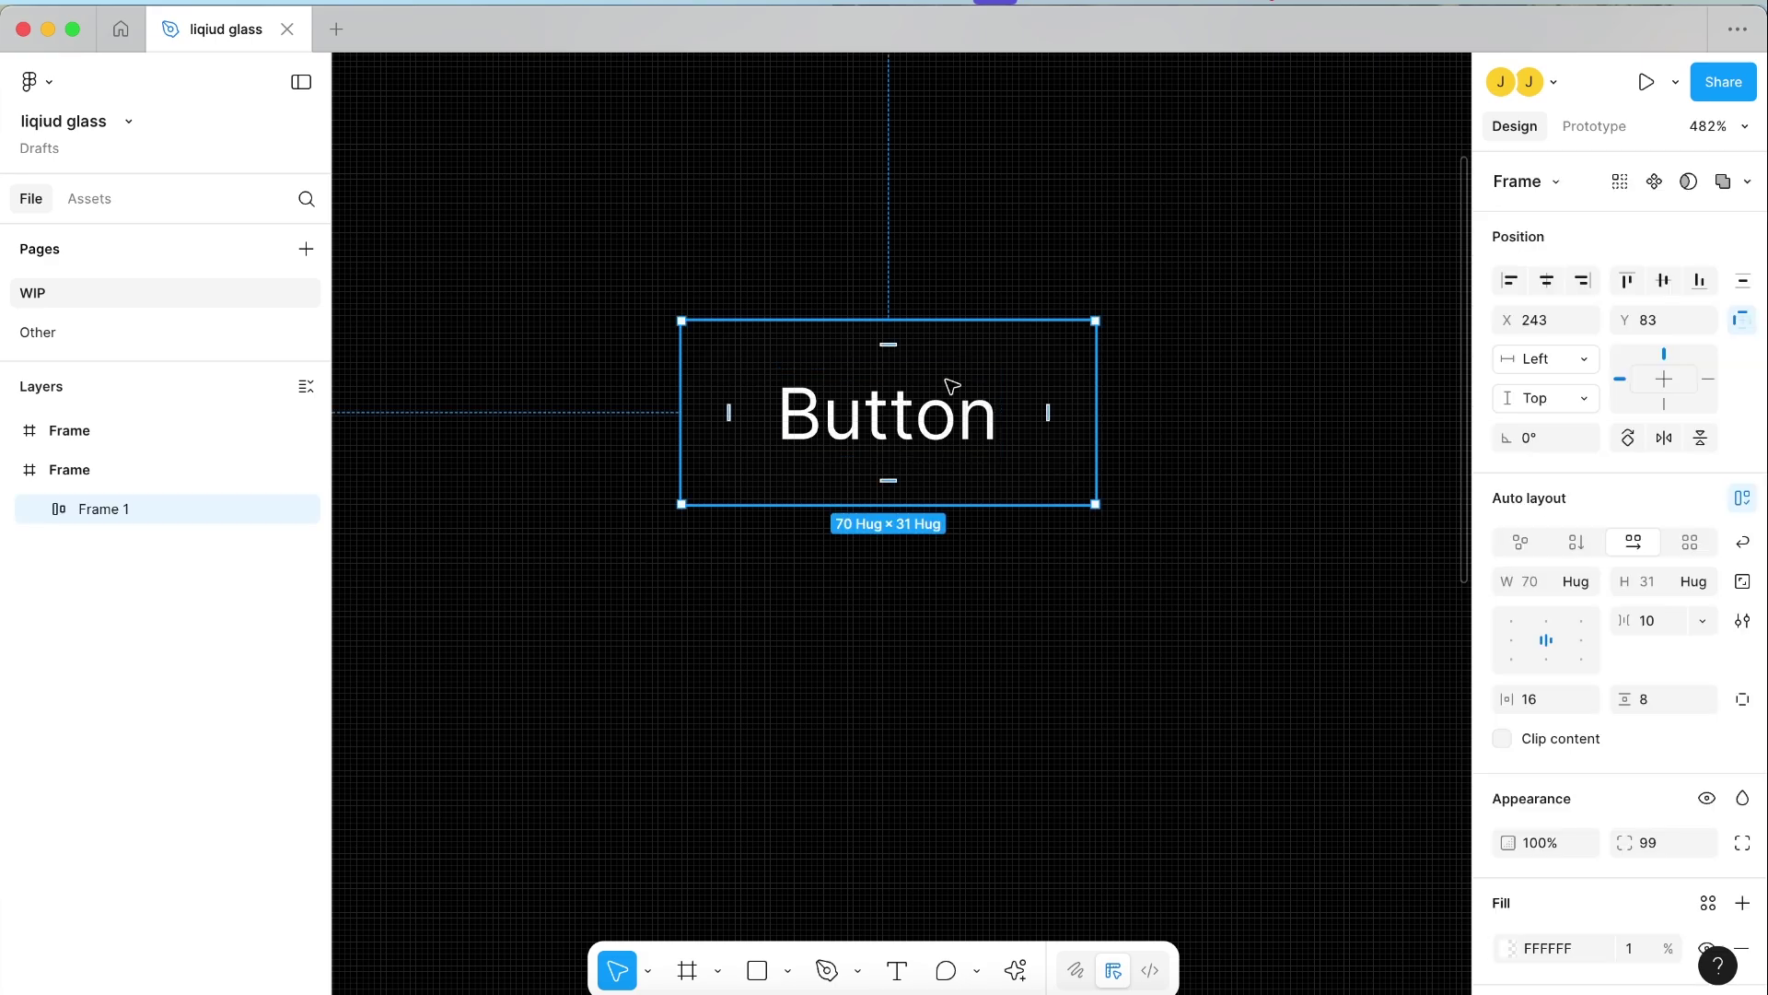
pyautogui.scroll(-4, 951, 385)
pyautogui.scroll(-3, 1658, 765)
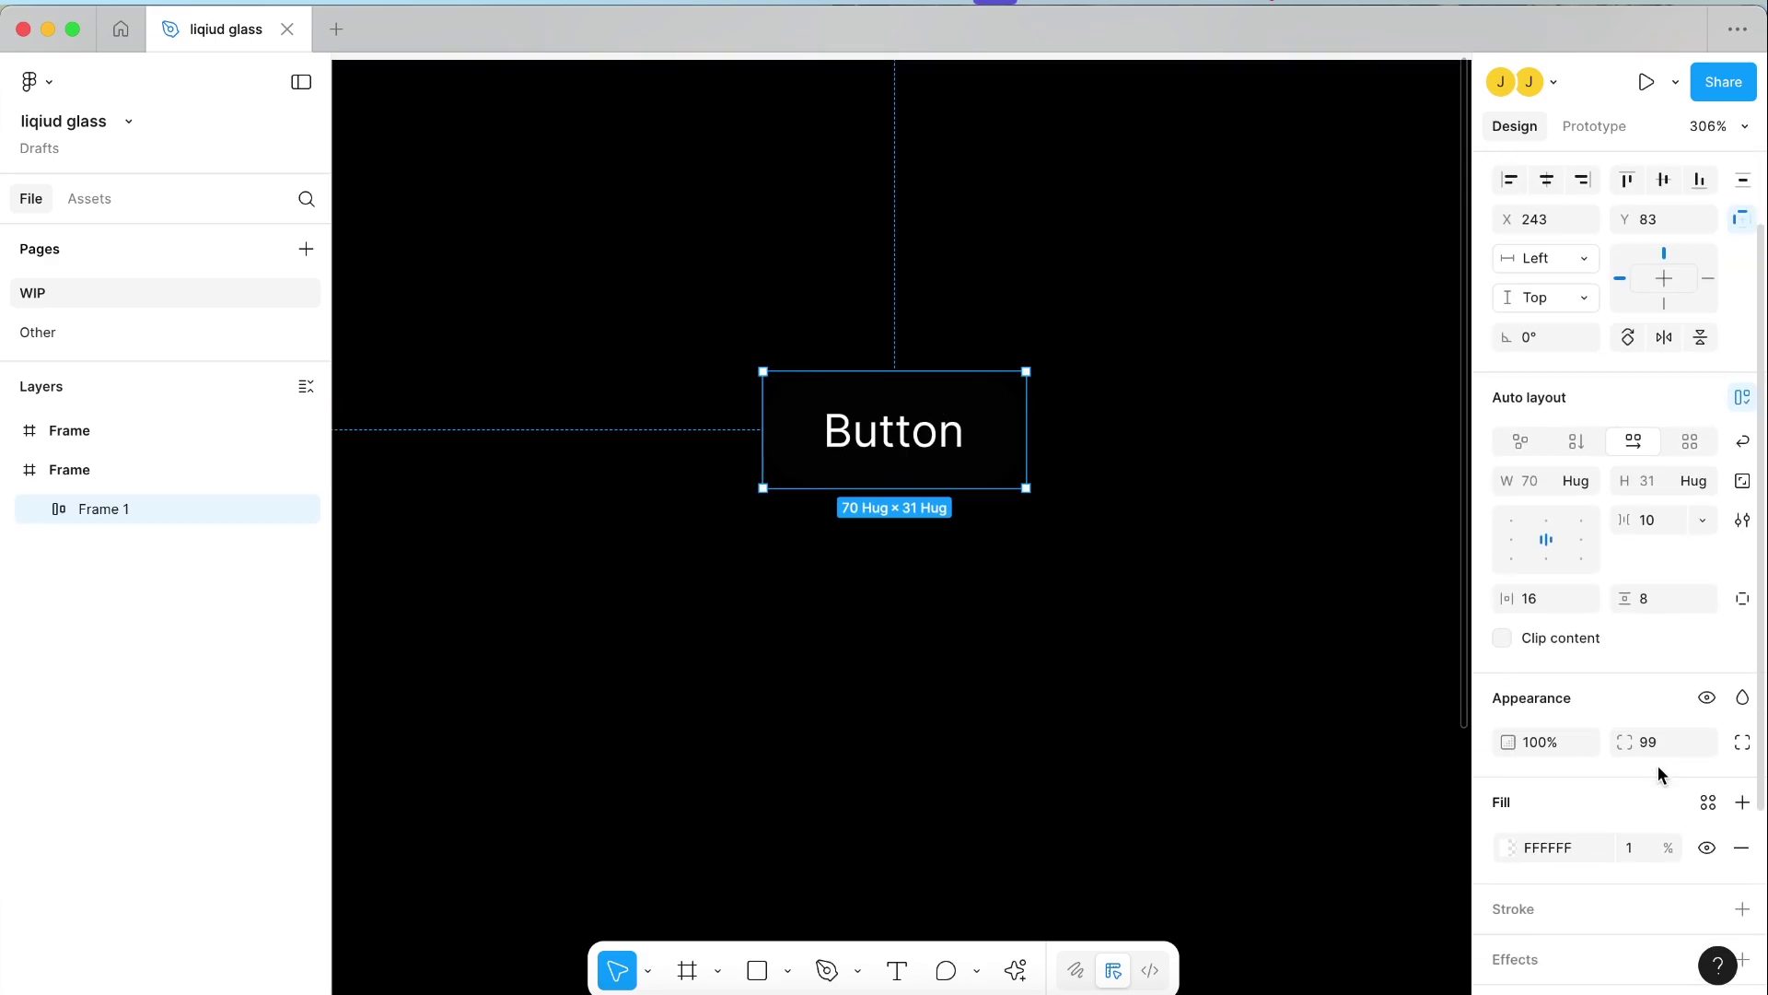
pyautogui.scroll(-1, 1658, 774)
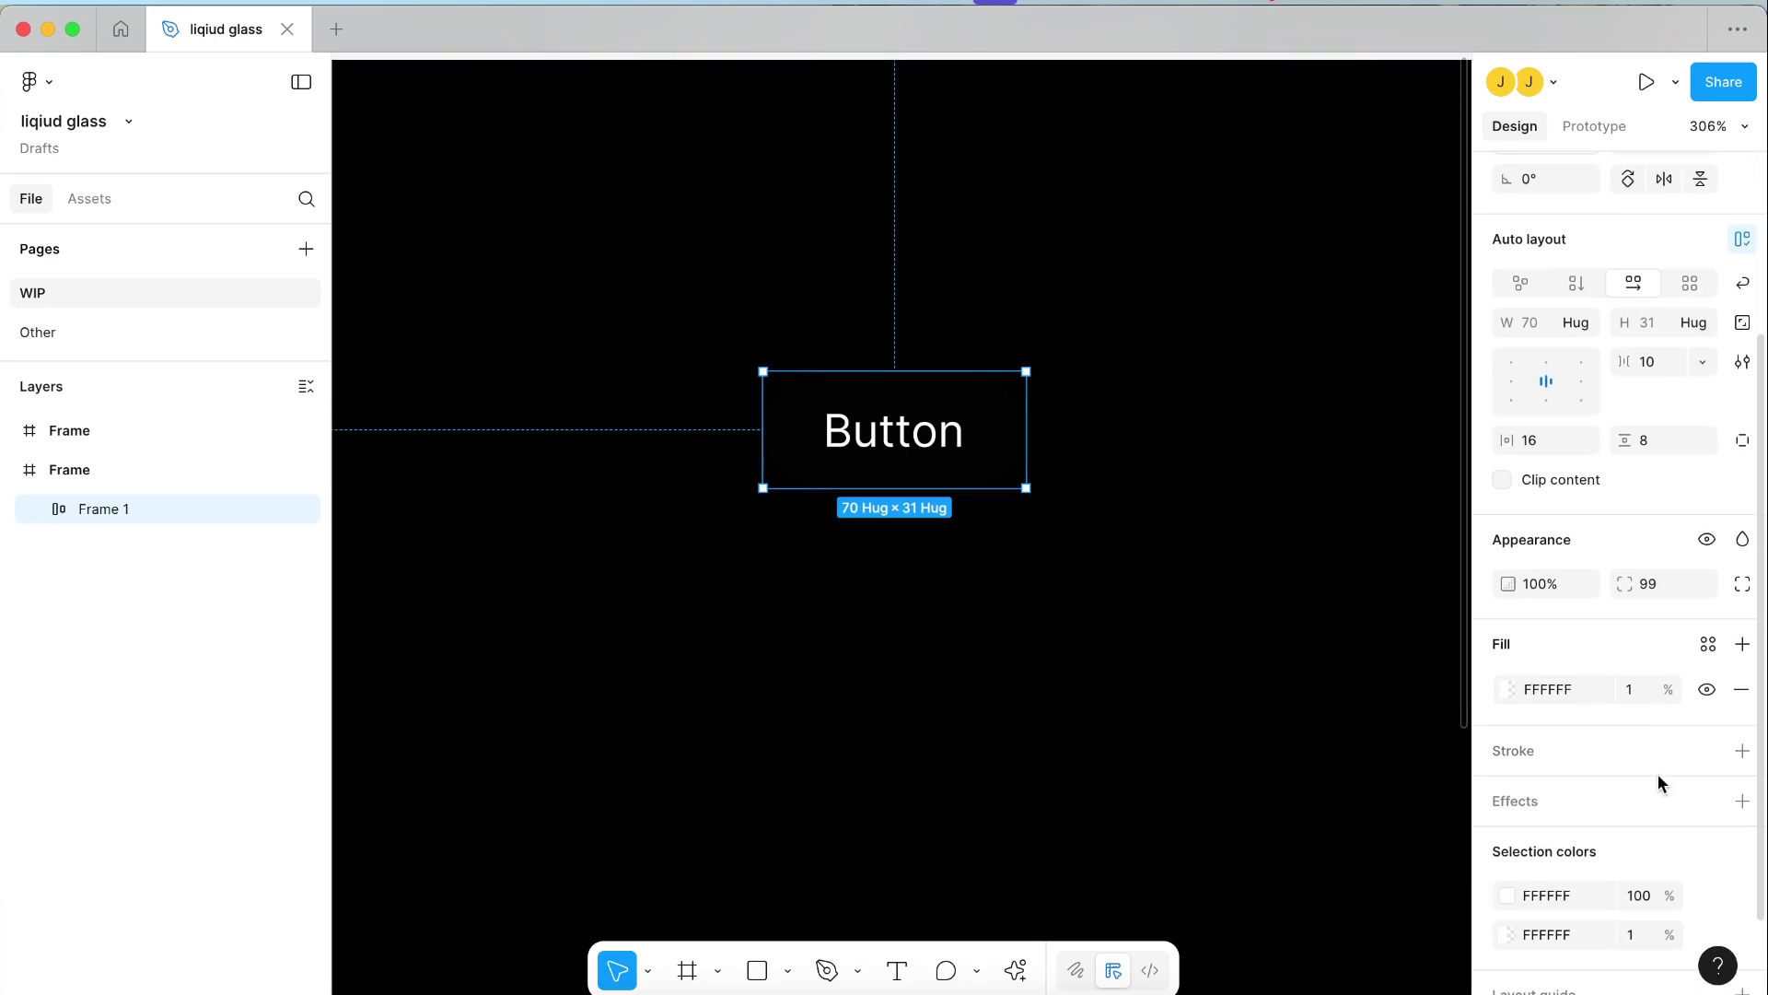
pyautogui.scroll(-1, 1658, 774)
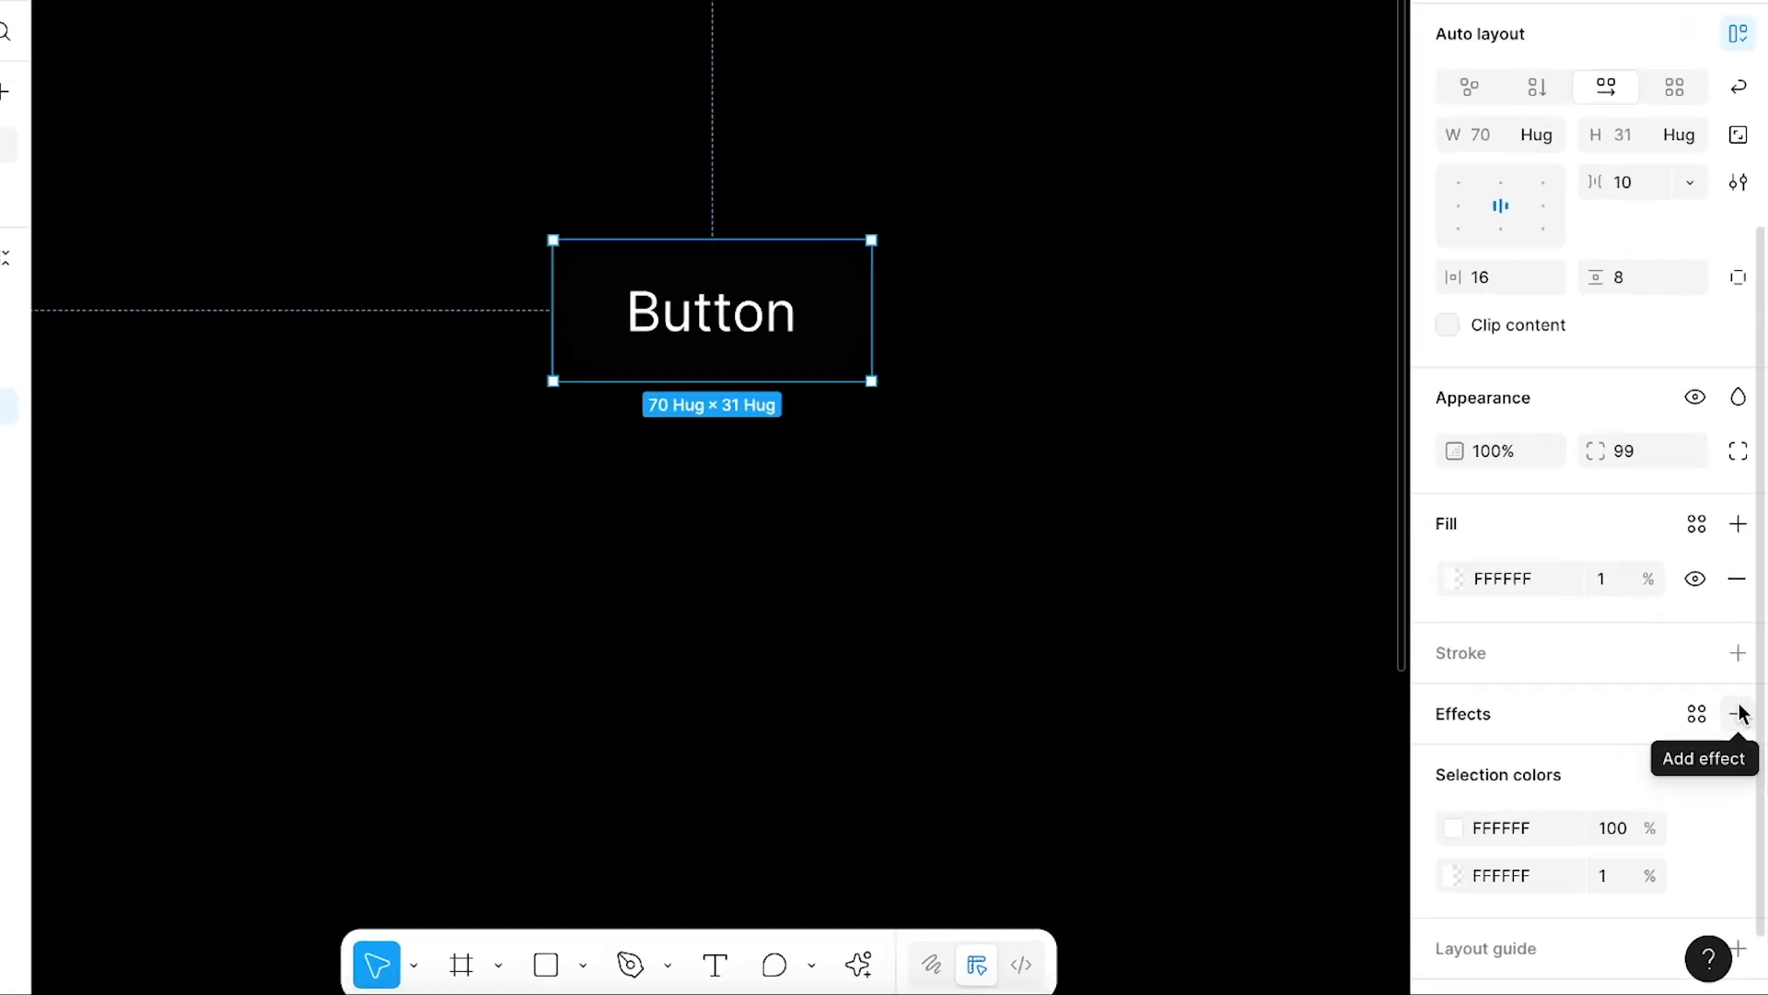
pyautogui.click(1743, 763)
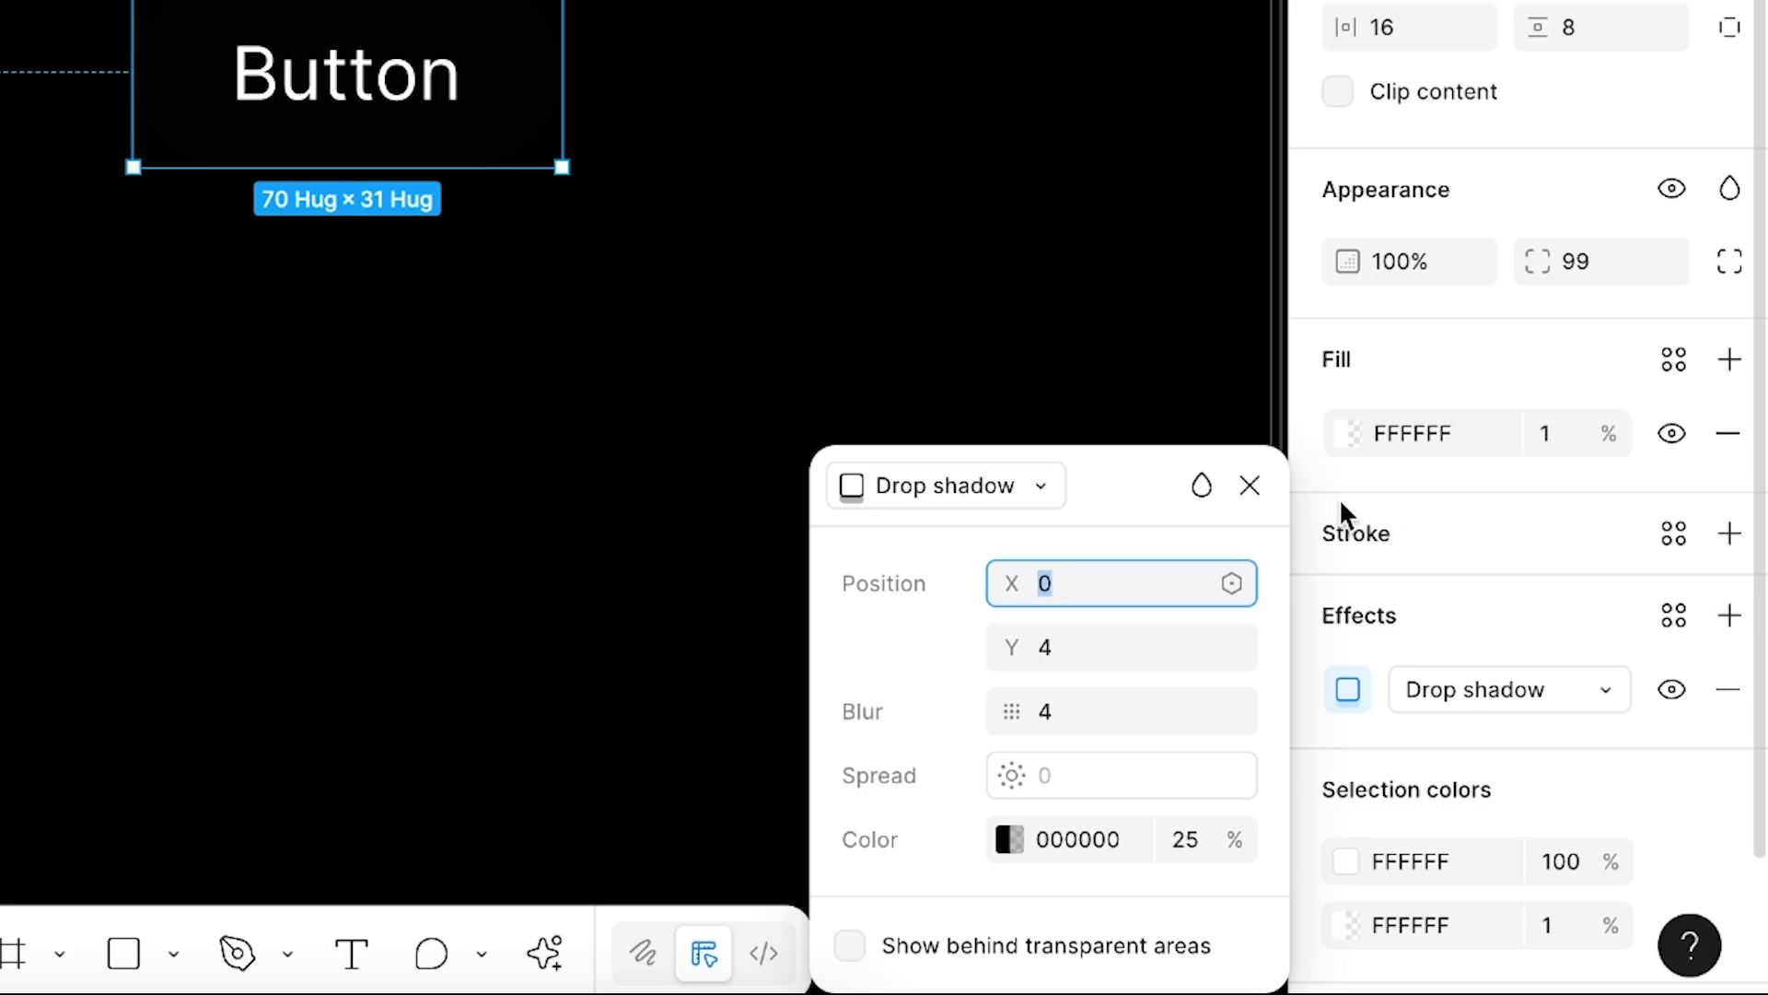
pyautogui.click(992, 492)
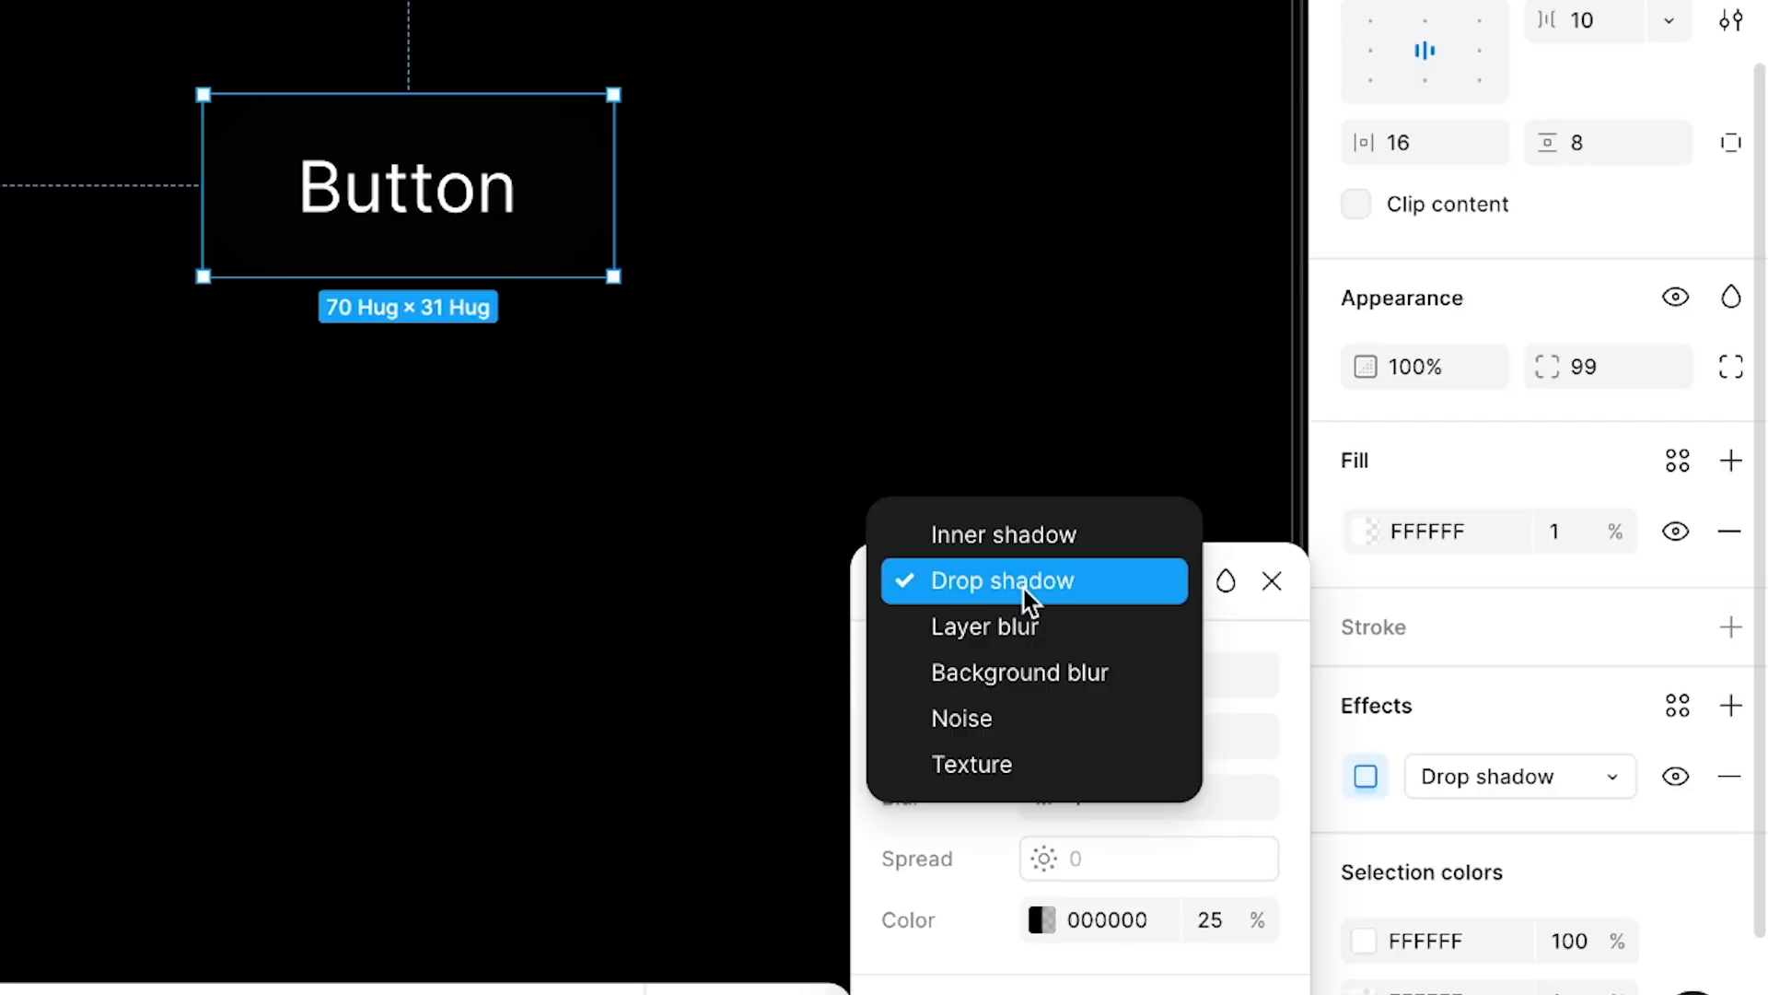
pyautogui.click(1029, 543)
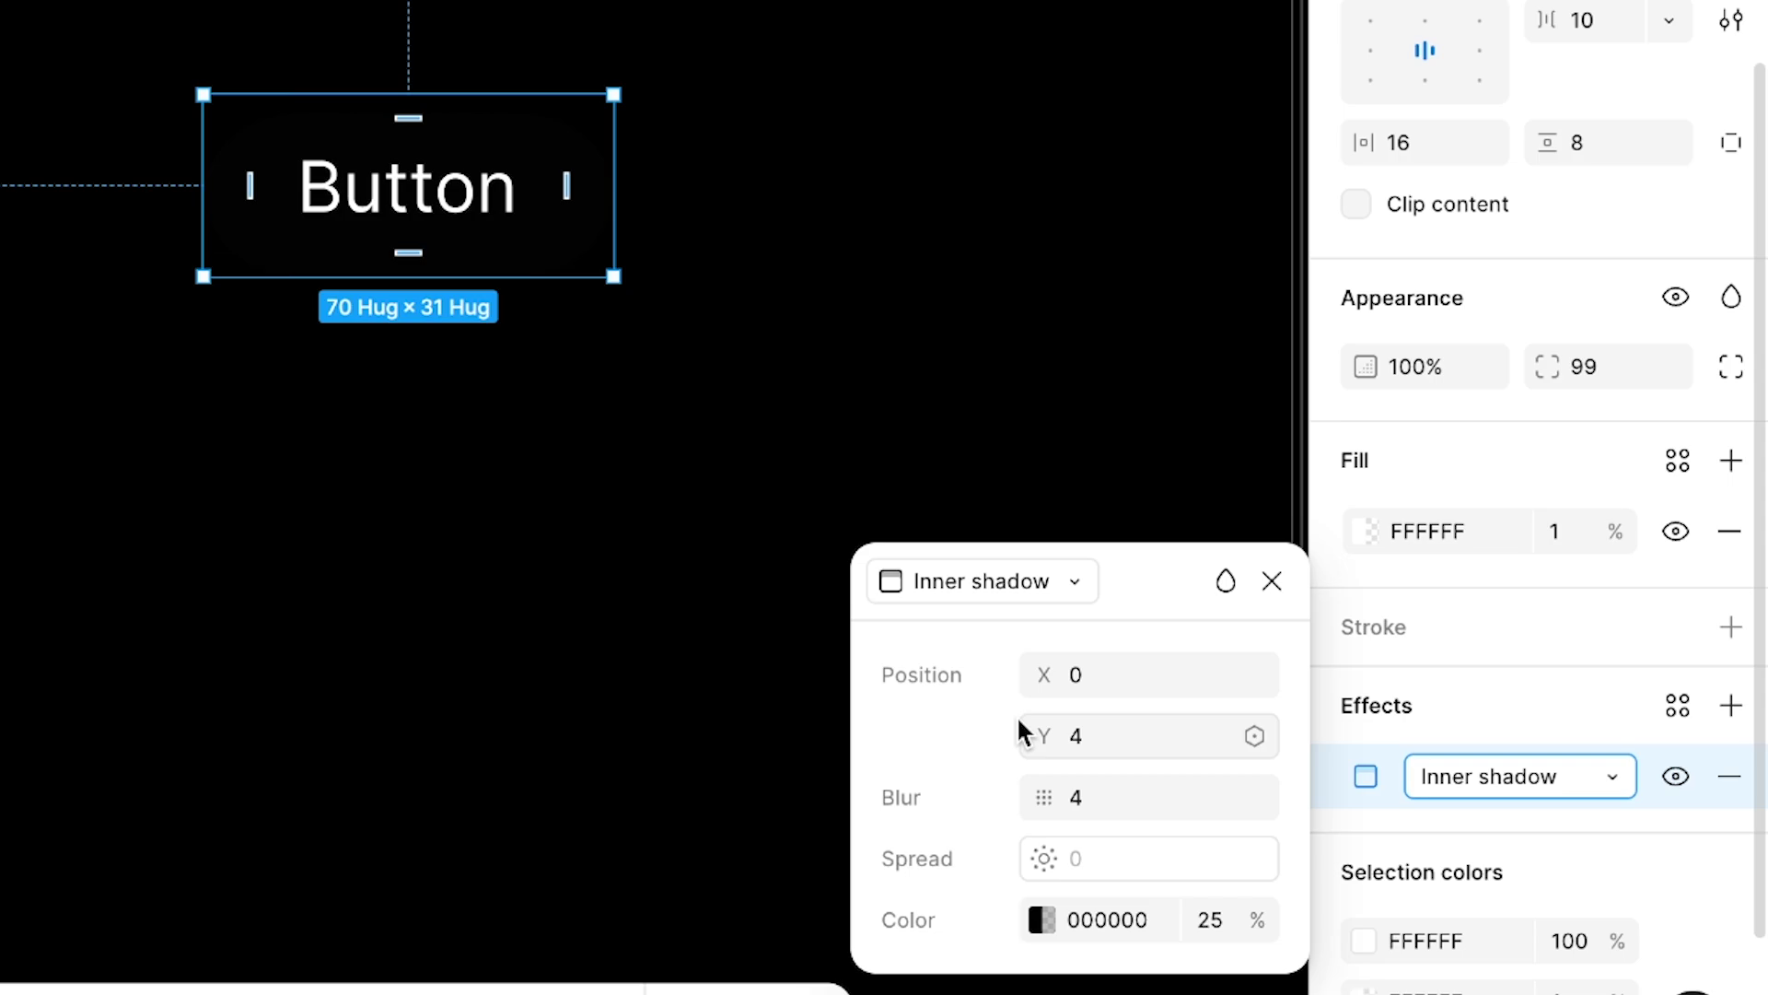
# Step: Set the inner shadow's color to FFFFFF at 30% opacity
pyautogui.click(1117, 926)
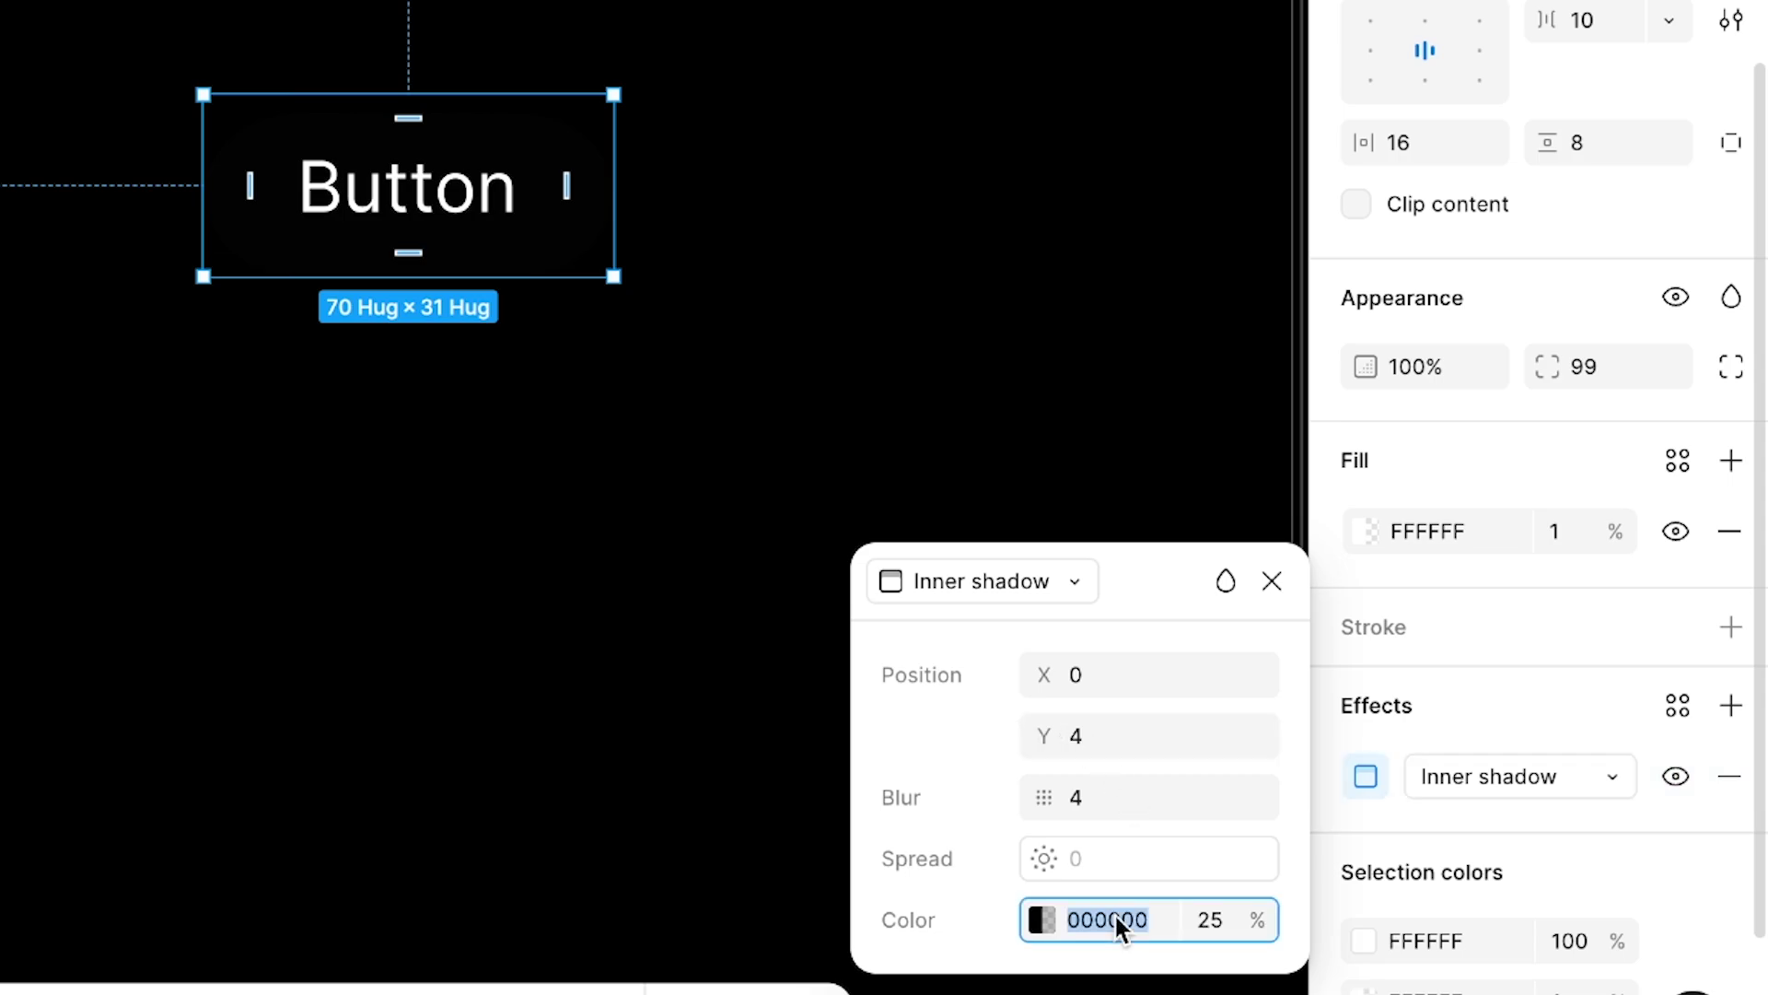
pyautogui.write('f')
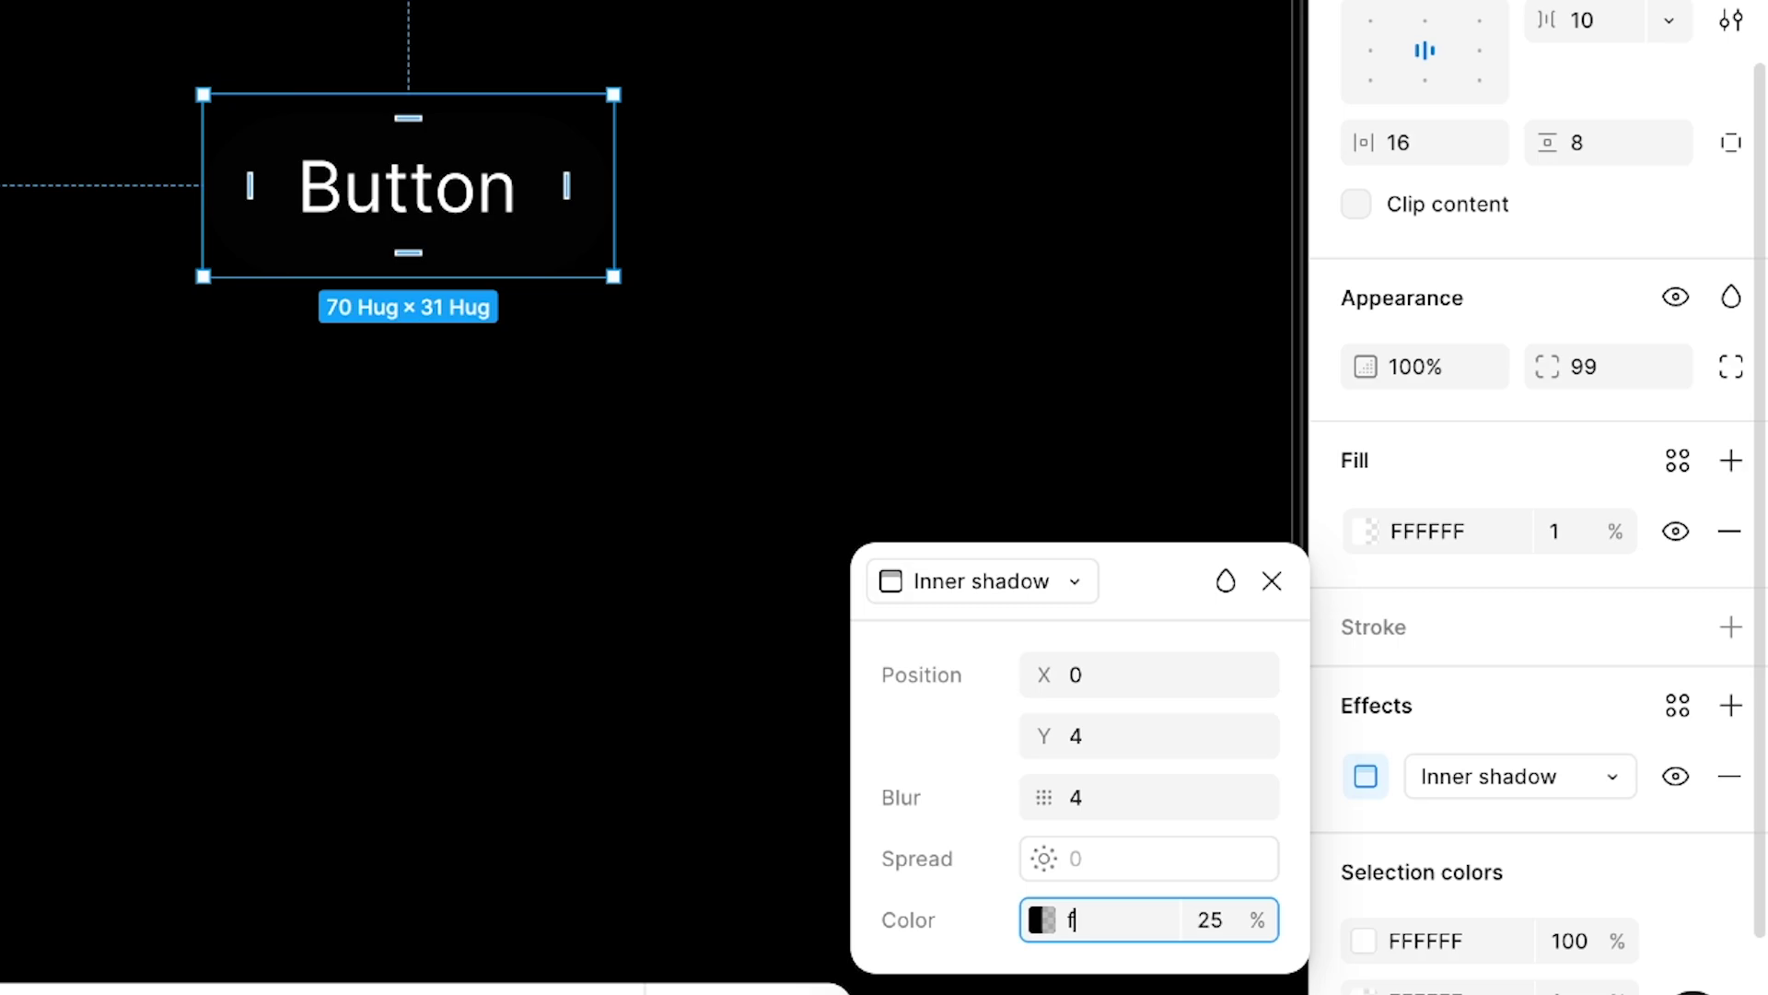
pyautogui.press('Return')
pyautogui.click(1222, 922)
pyautogui.press('Up')
pyautogui.press('Up')
pyautogui.press('Up')
pyautogui.press('Up')
pyautogui.press('Up')
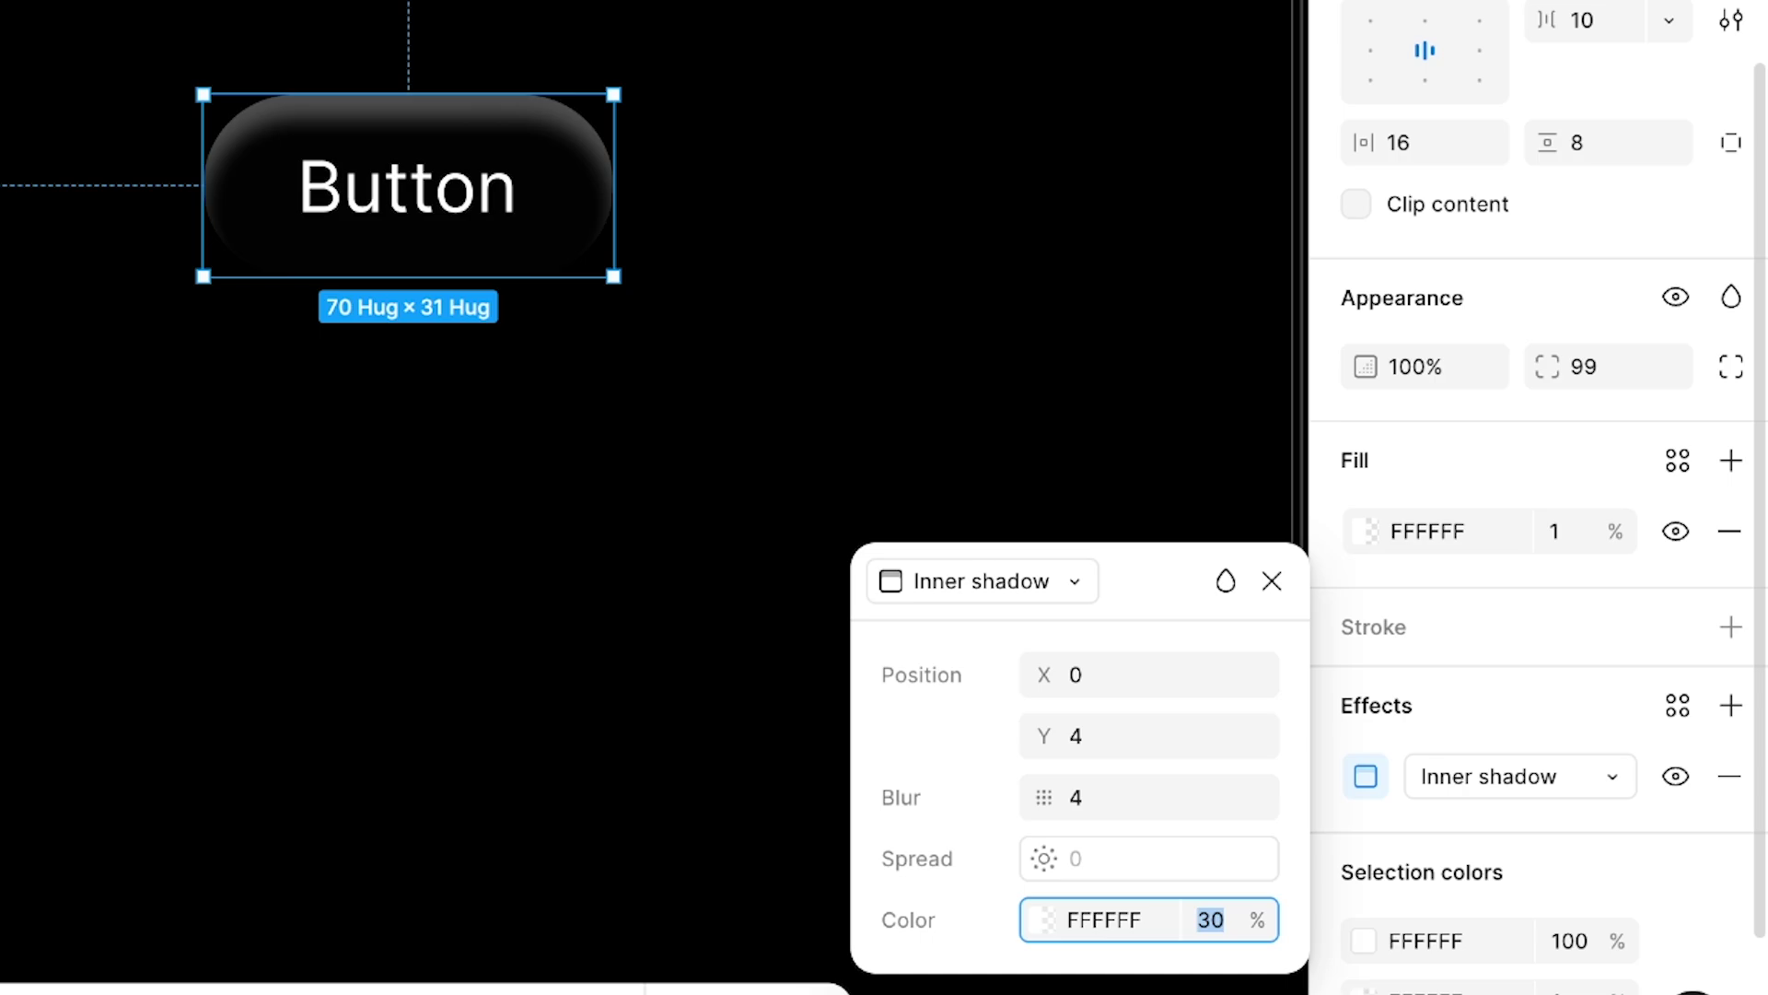
# Step: Set the inner shadow's position to X 1 and Y 1 and its blur to 2
pyautogui.click(1108, 691)
pyautogui.write('1')
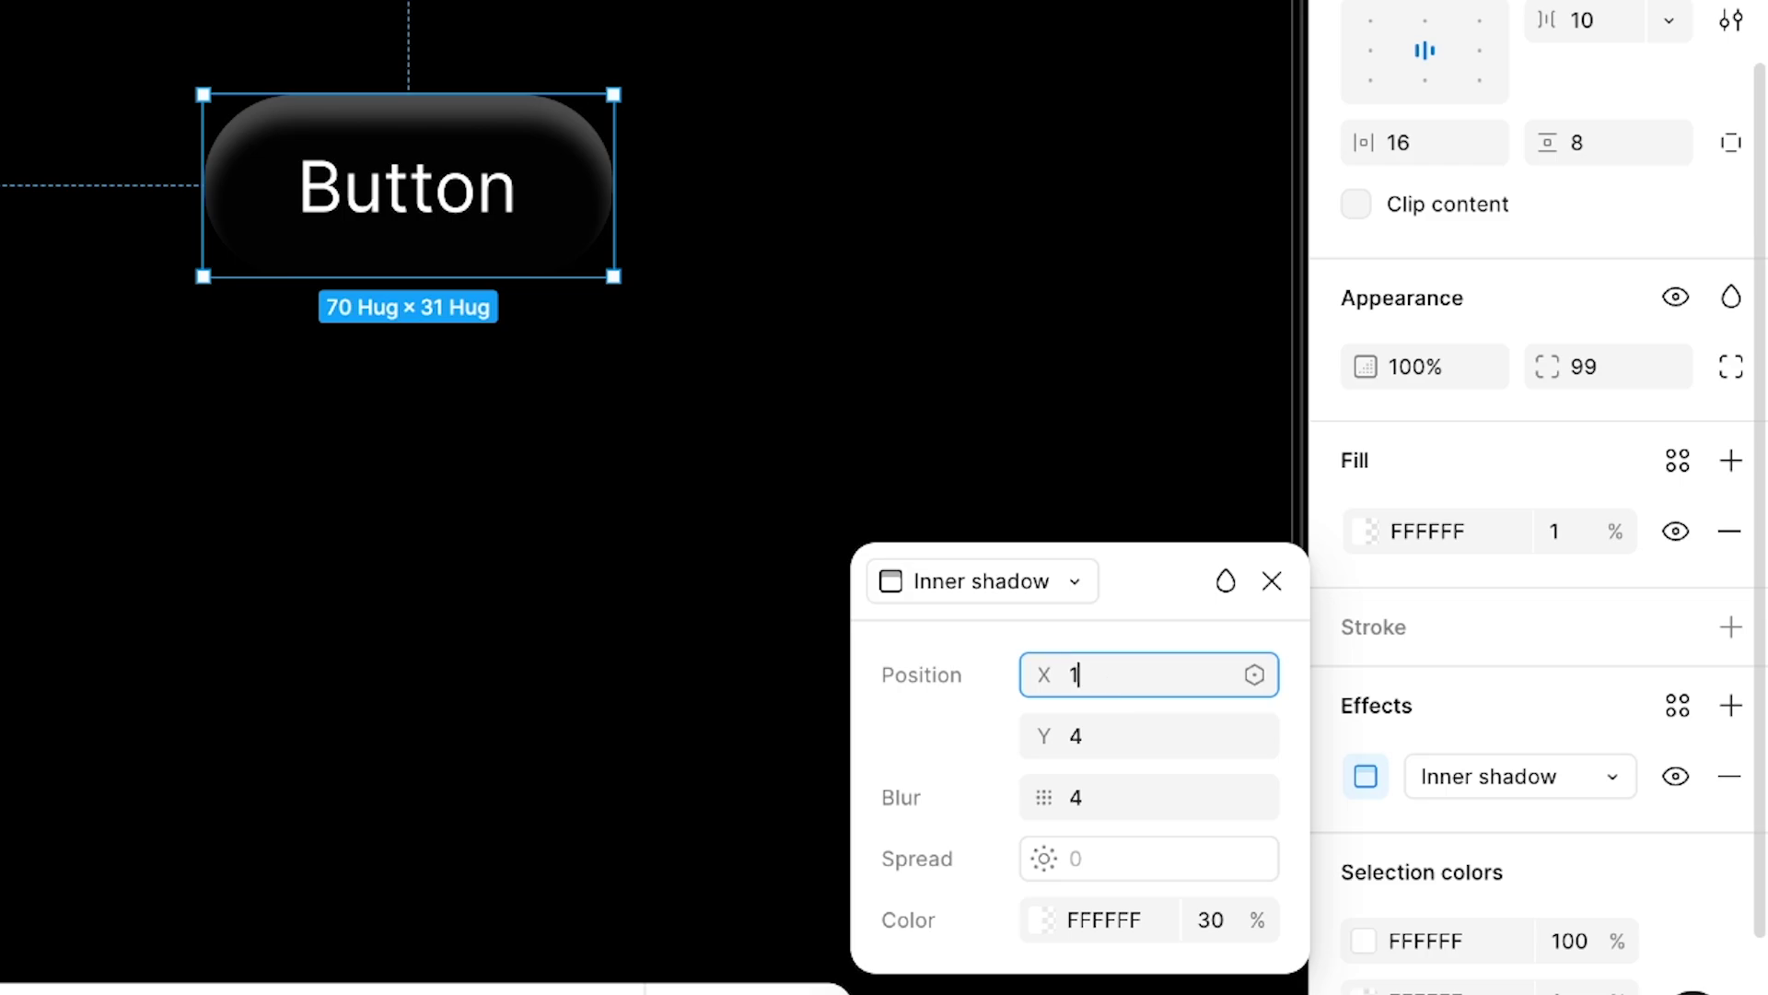
pyautogui.press('Return')
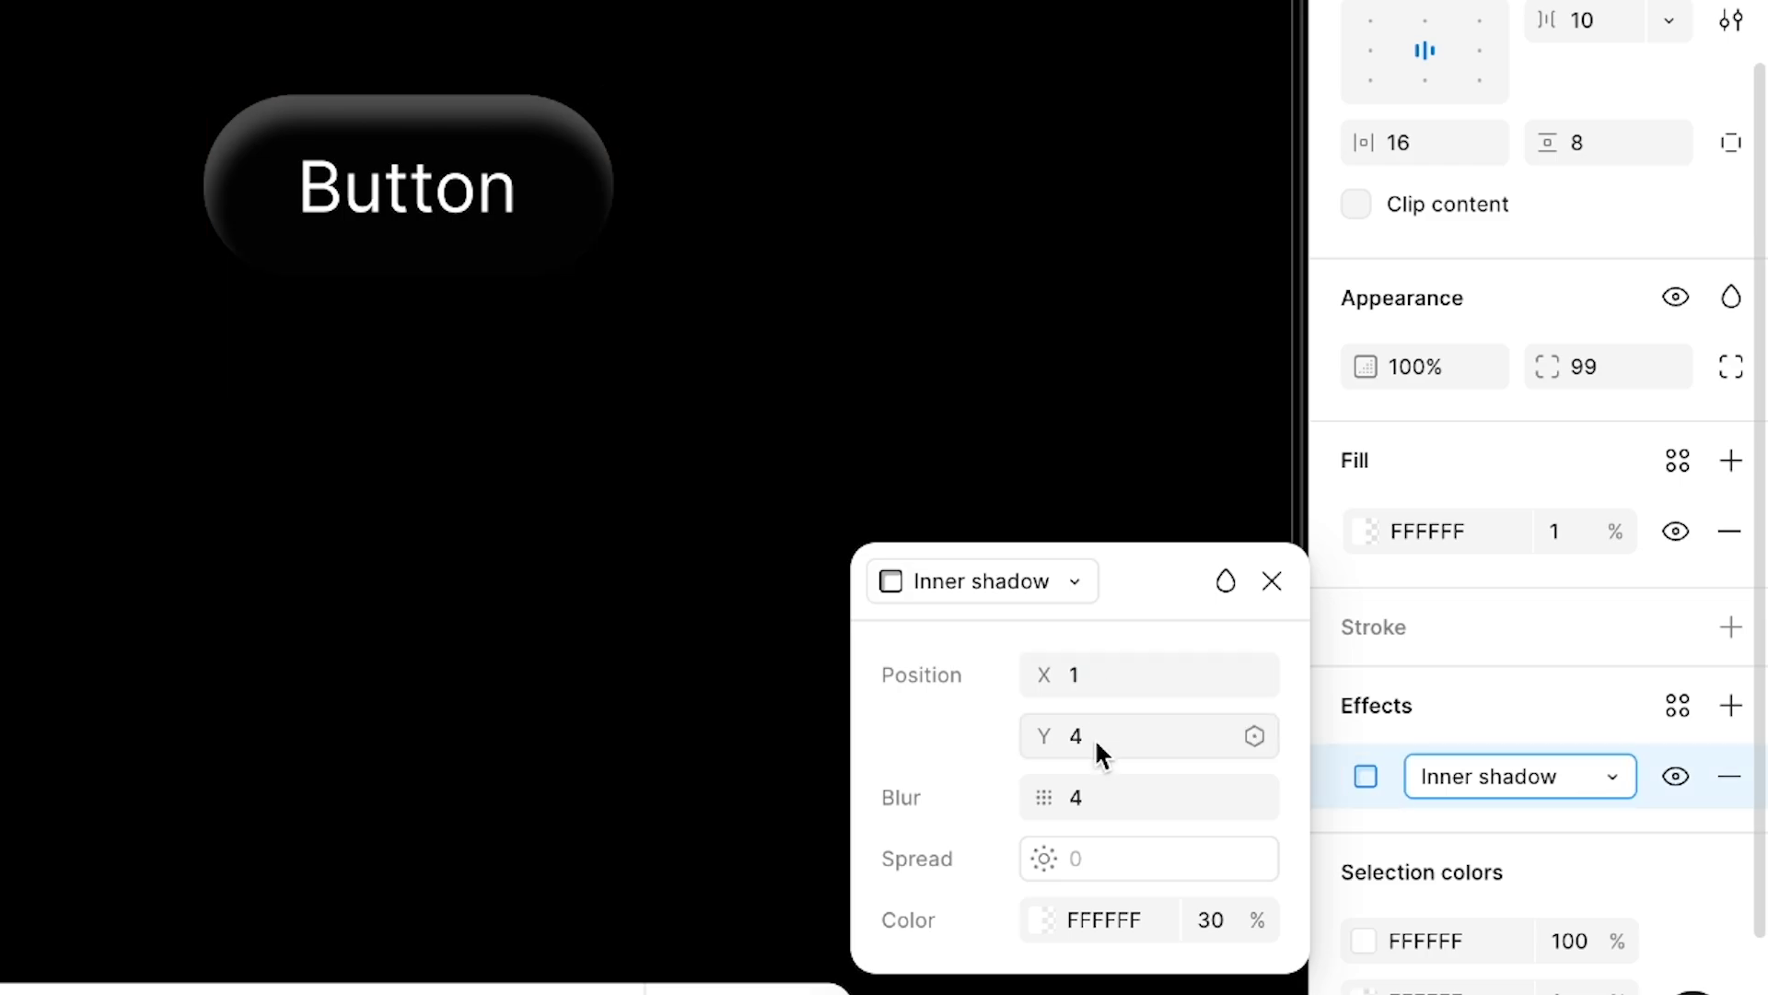
pyautogui.click(1094, 737)
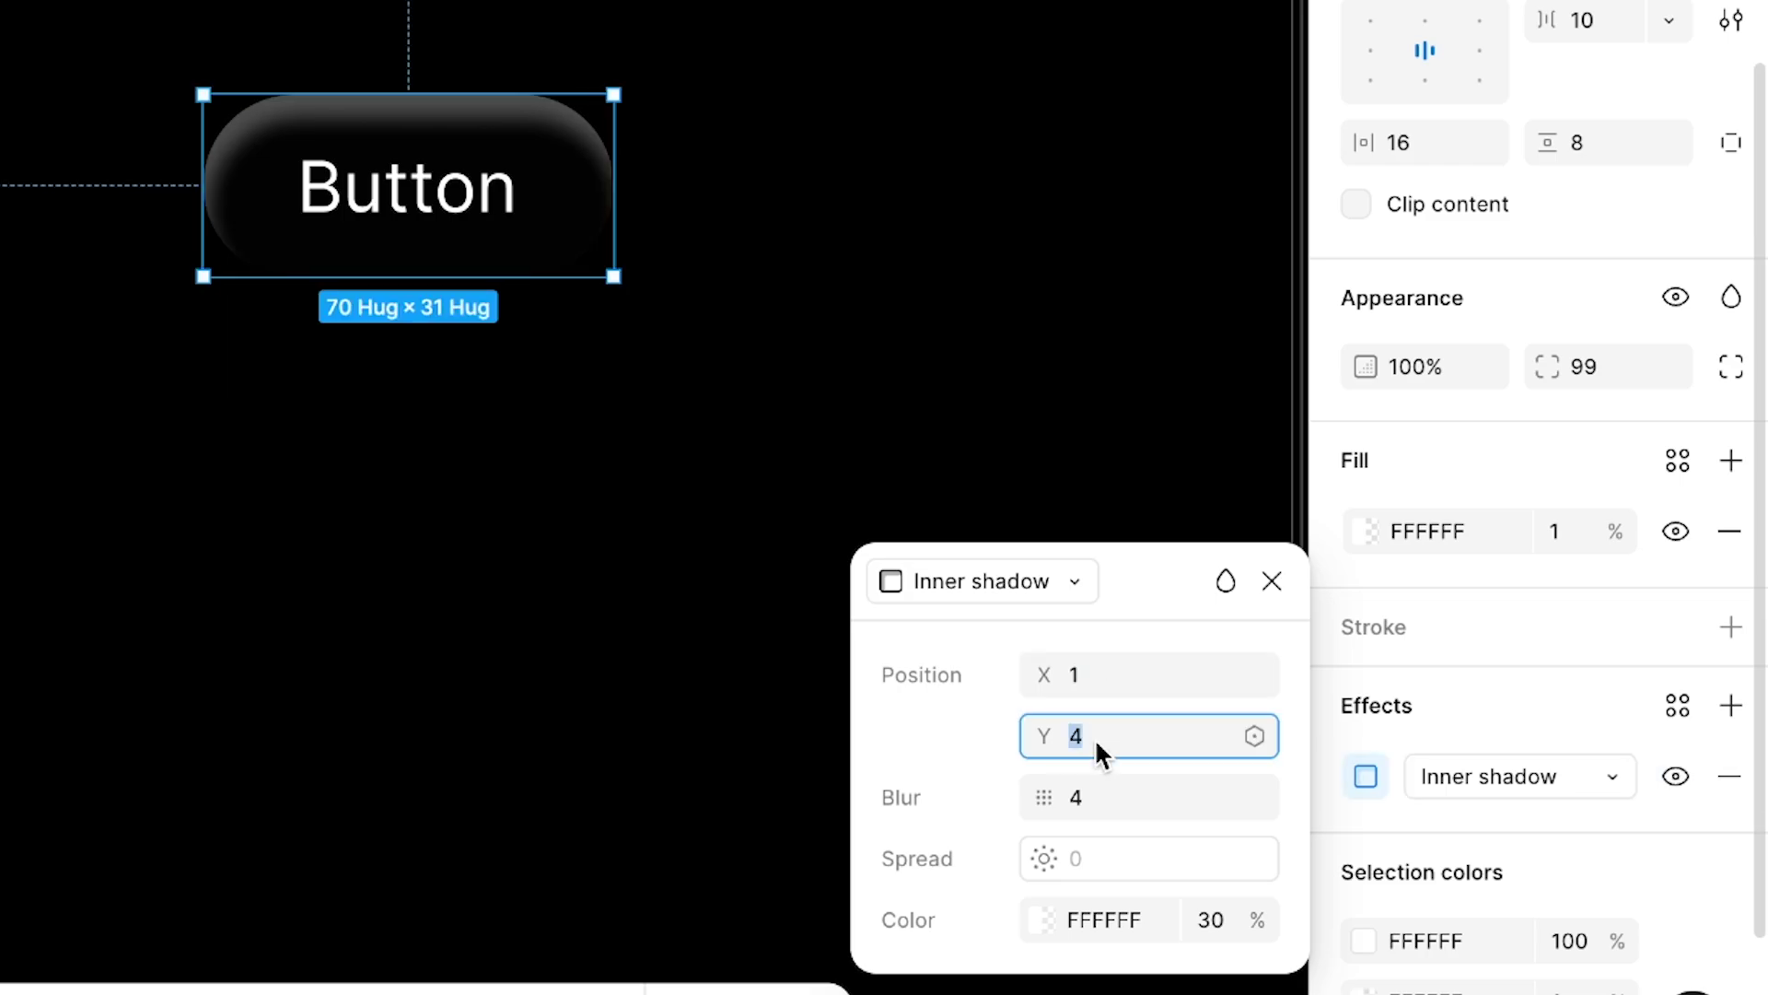
pyautogui.write('1')
pyautogui.press('Return')
pyautogui.click(1085, 796)
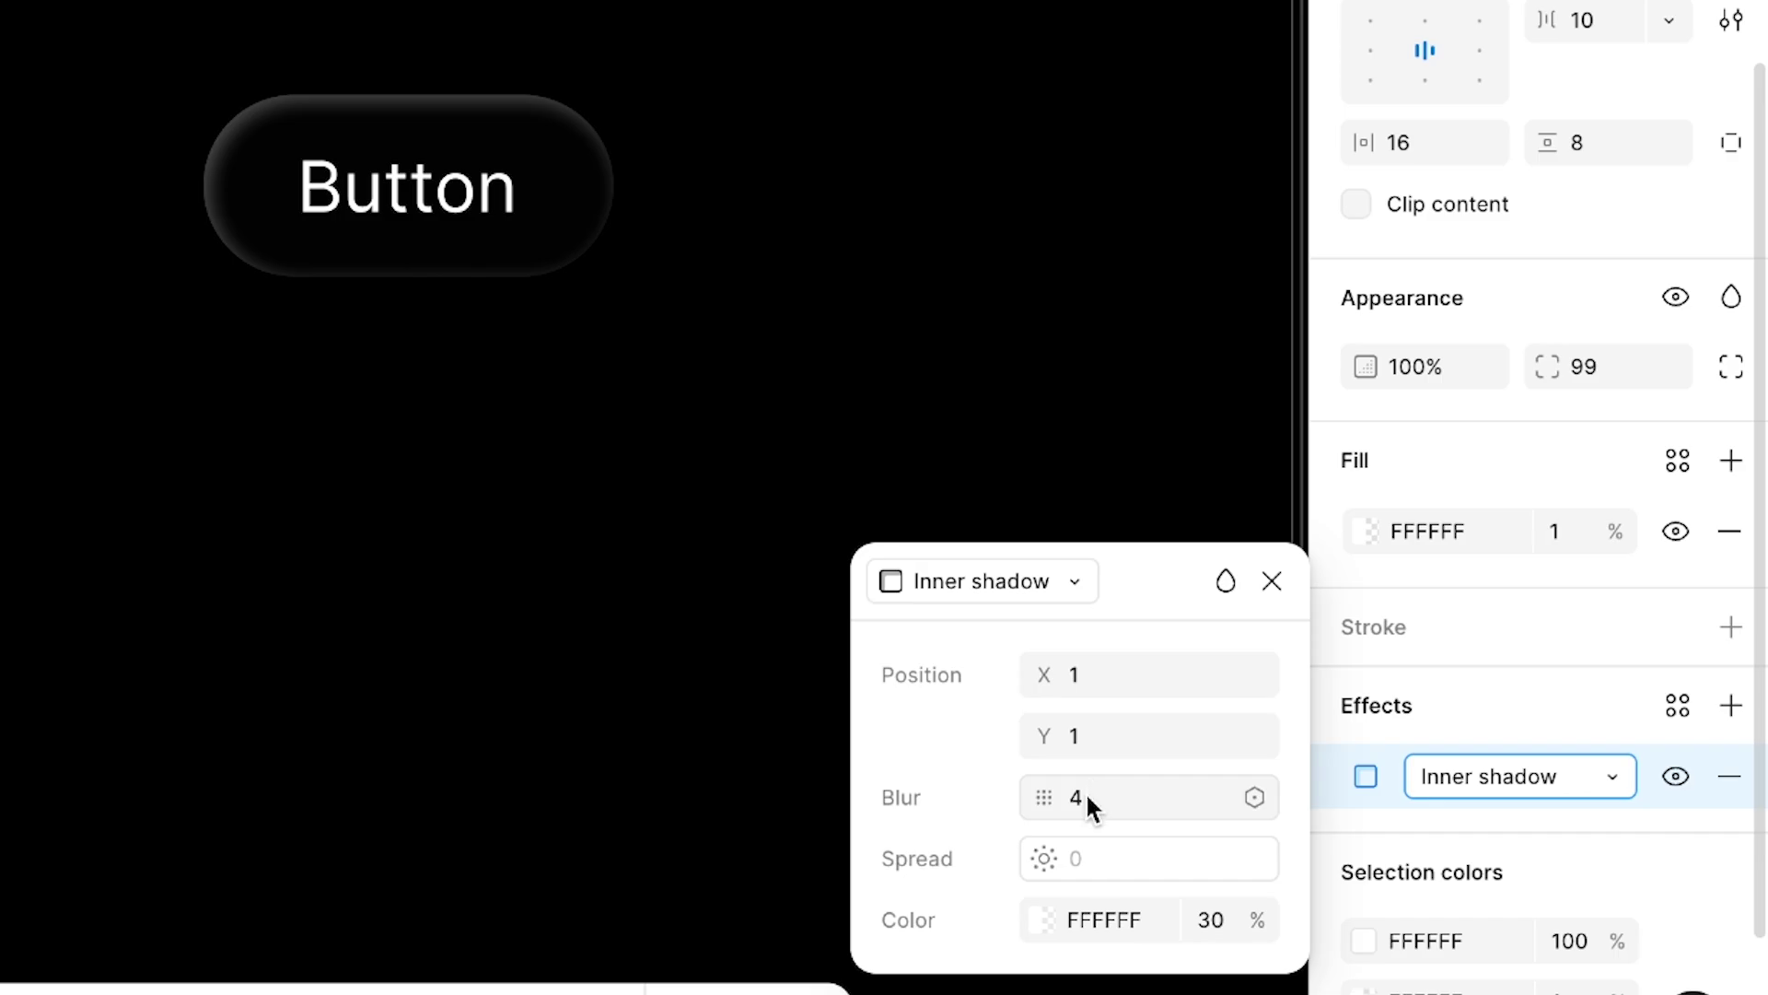
pyautogui.write('2')
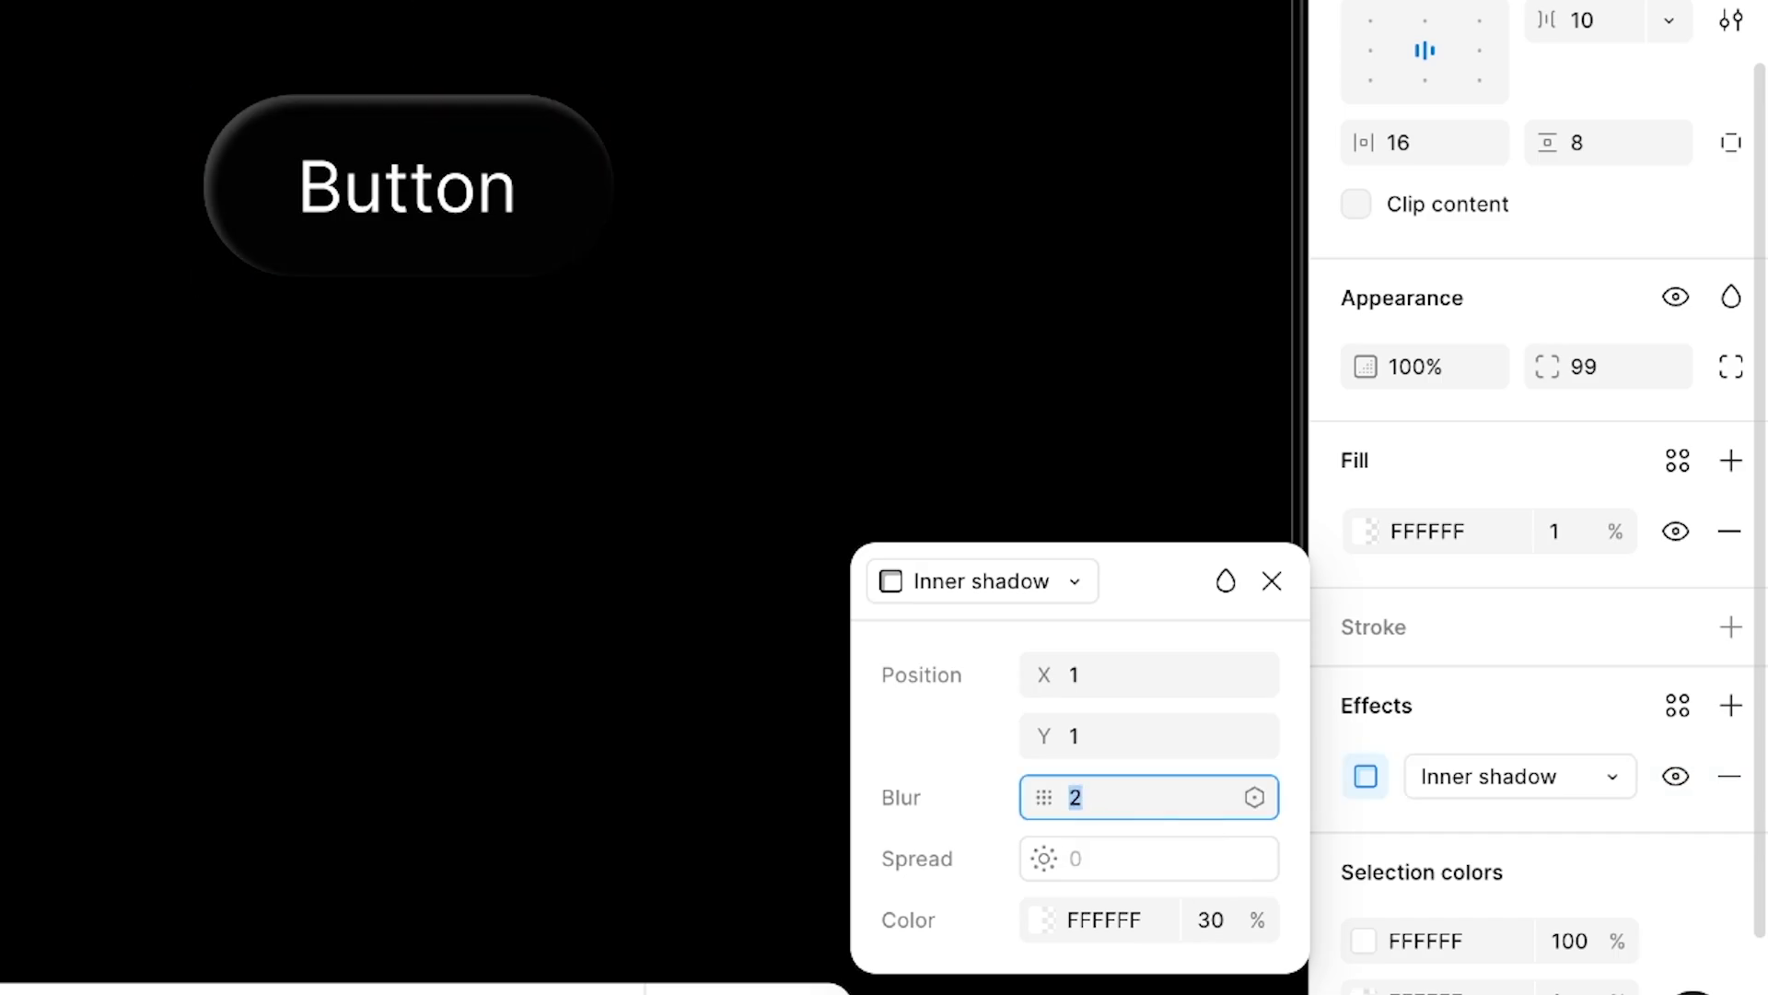
pyautogui.press('Return')
# Step: Try a blur of 5 on the button's inner shadow and return it to 2
pyautogui.scroll(10, 571, 230)
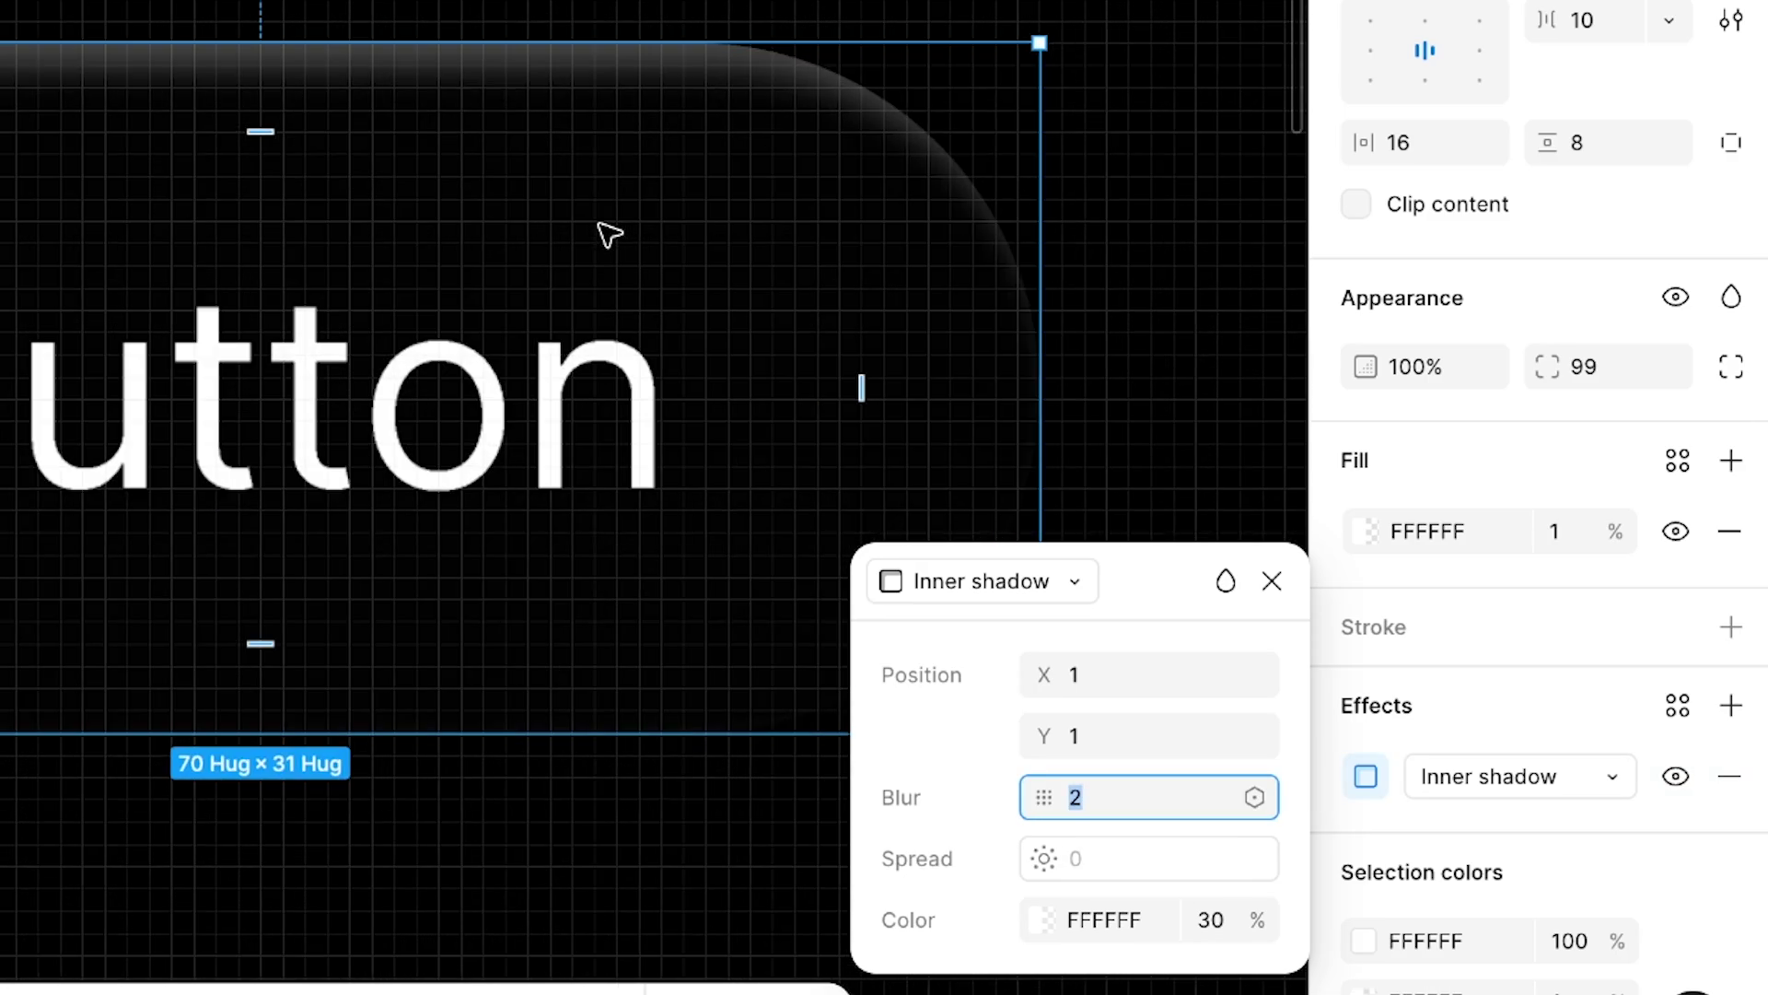
pyautogui.press('Up')
pyautogui.press('Up')
pyautogui.press('Up')
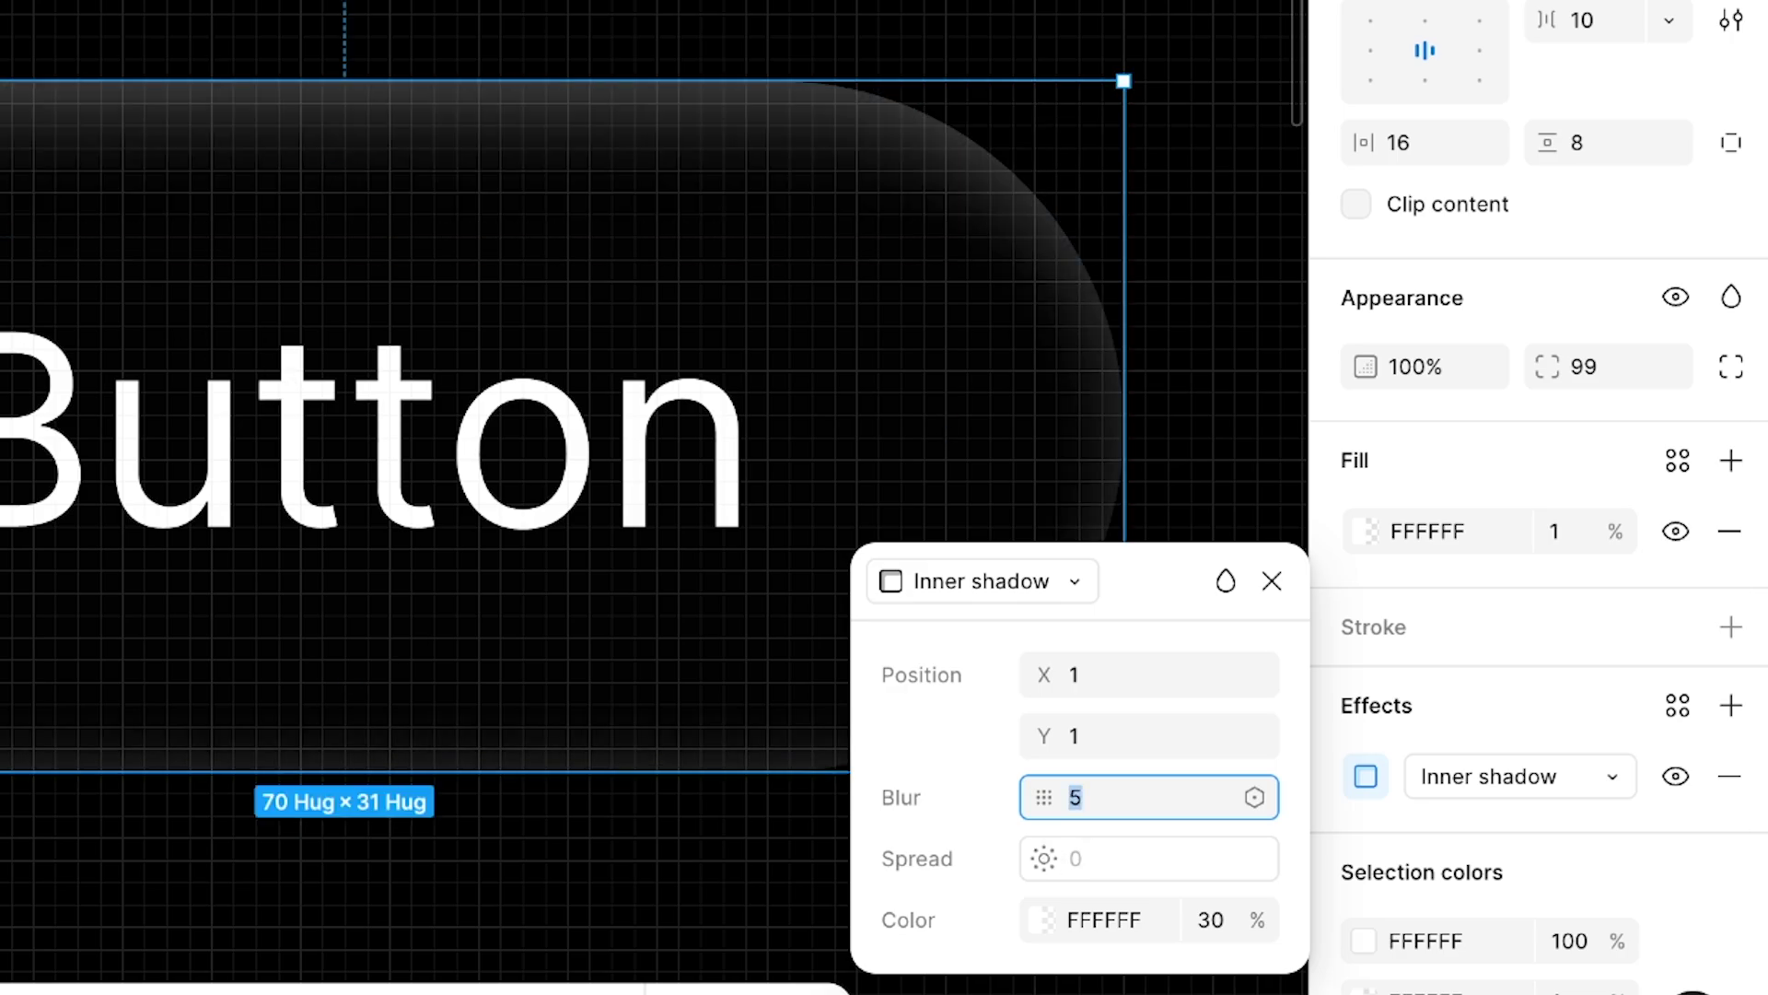
pyautogui.press('Down')
pyautogui.press('Down')
pyautogui.press('Down')
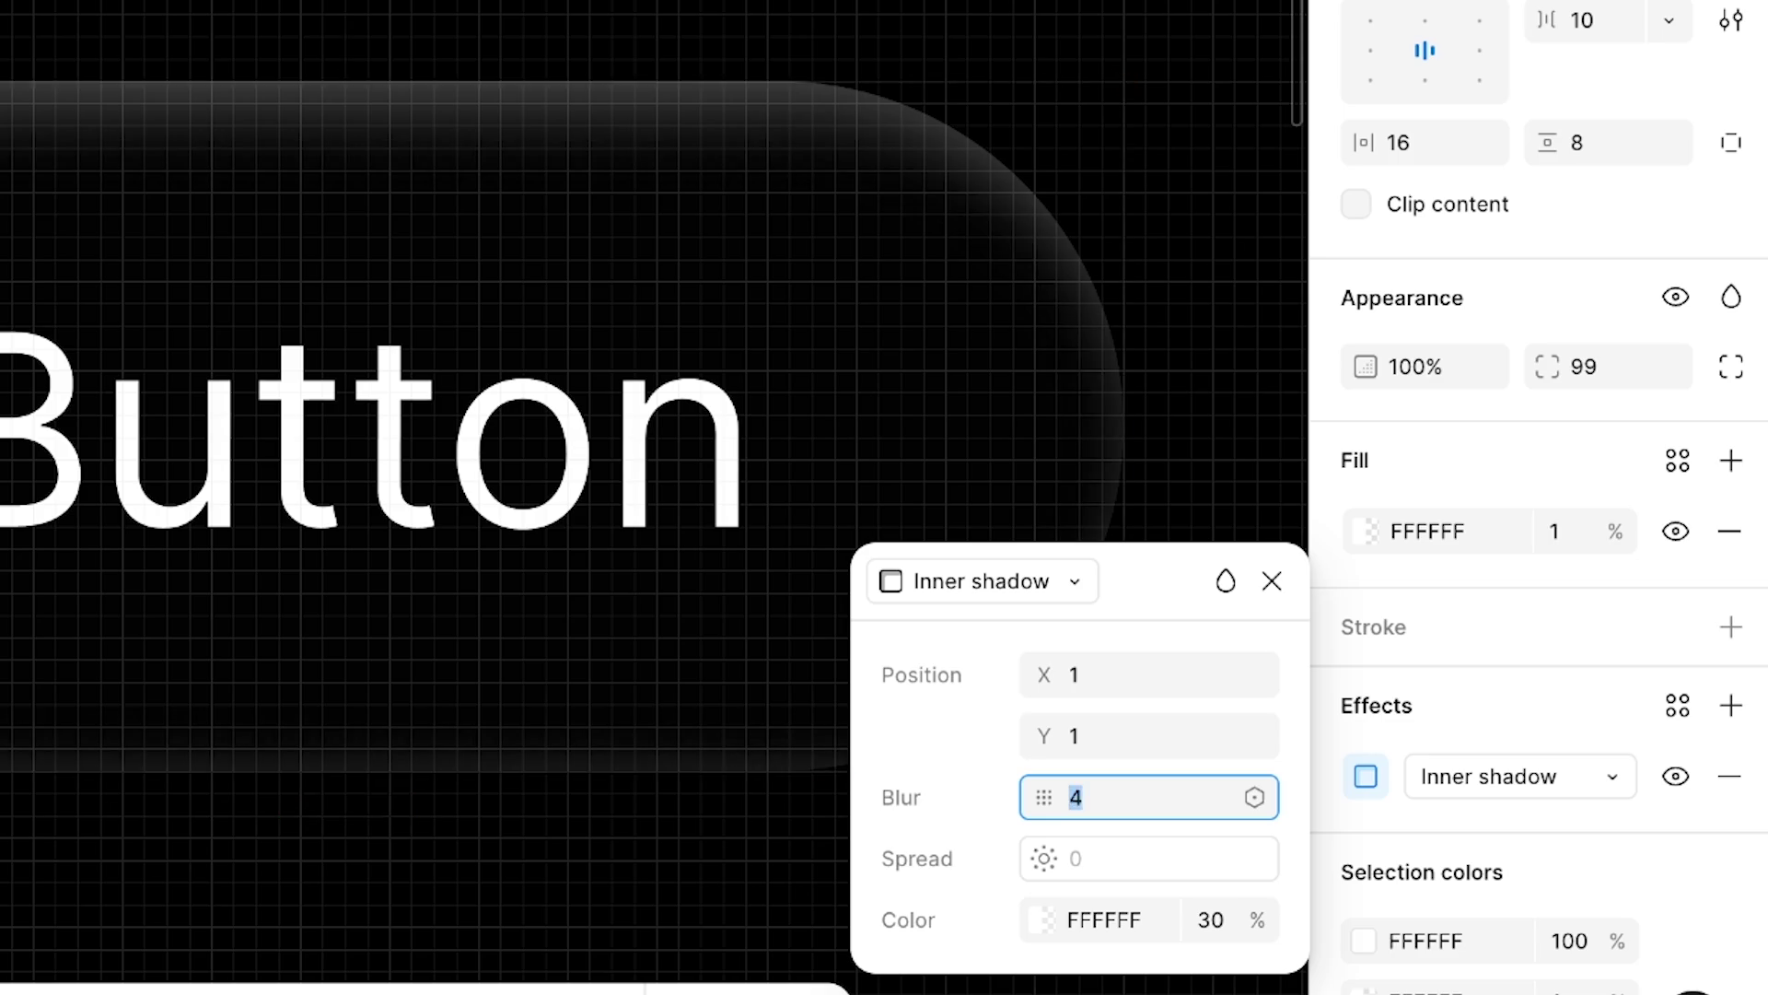
pyautogui.scroll(-5, 654, 490)
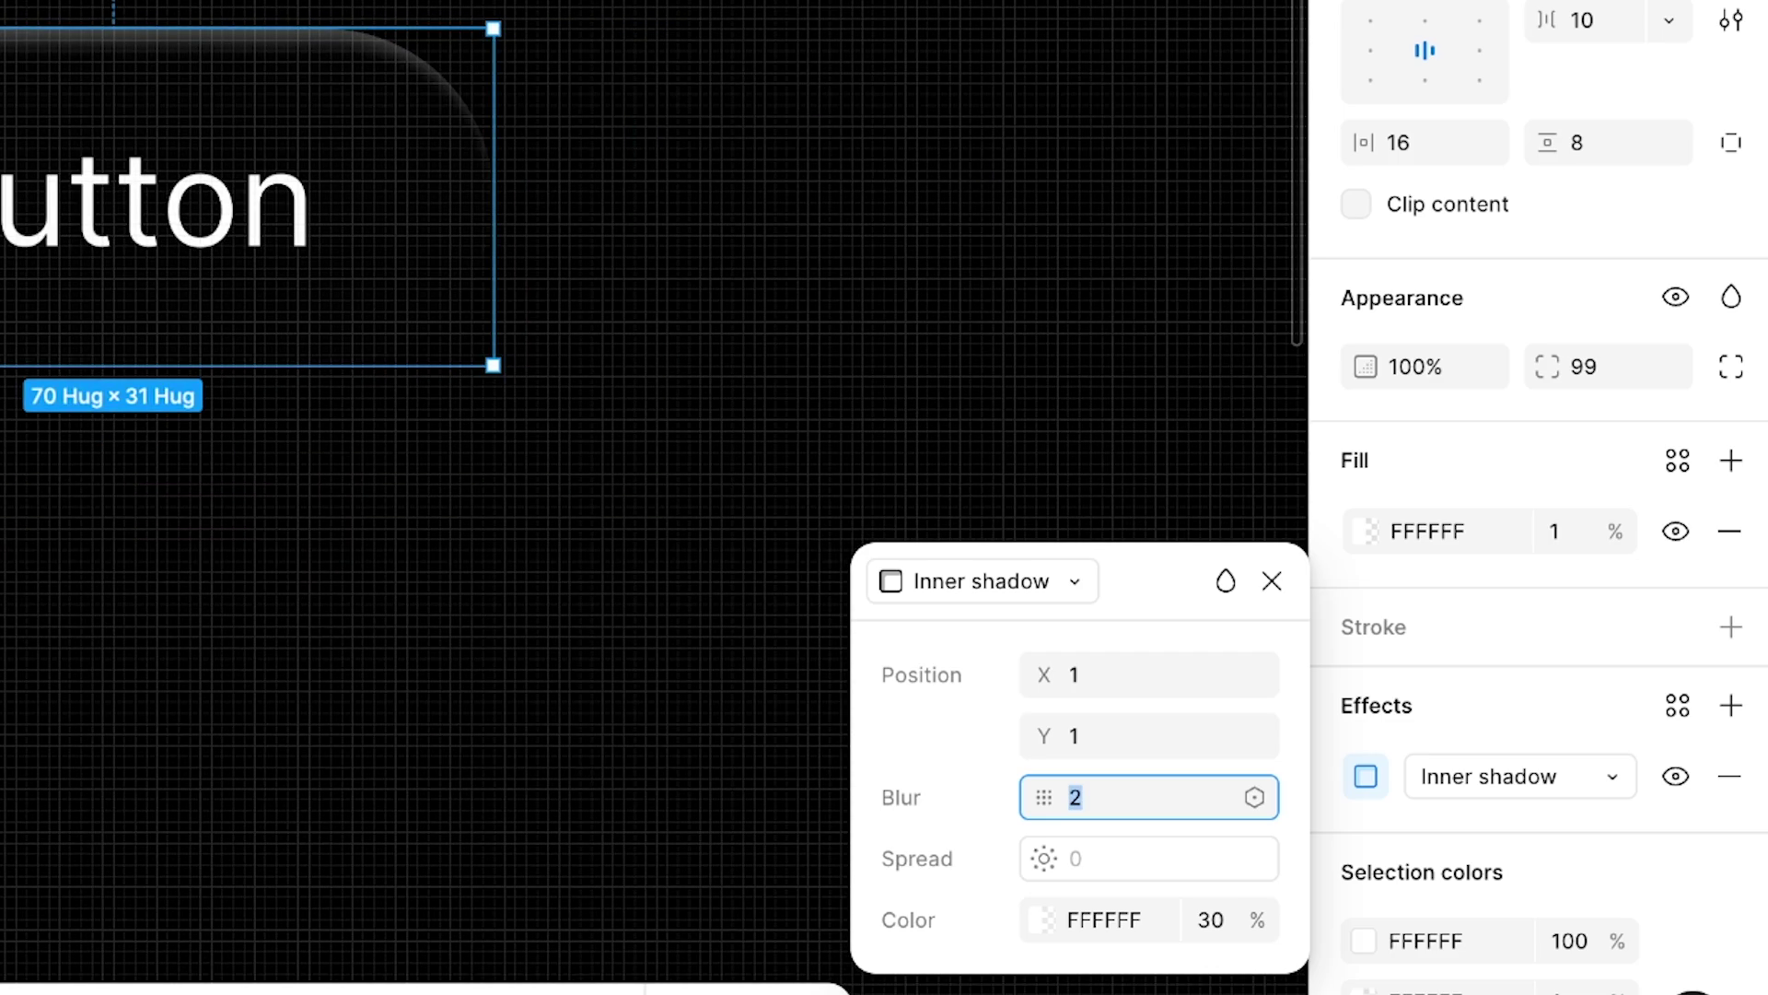
pyautogui.press('Escape')
pyautogui.press('Escape')
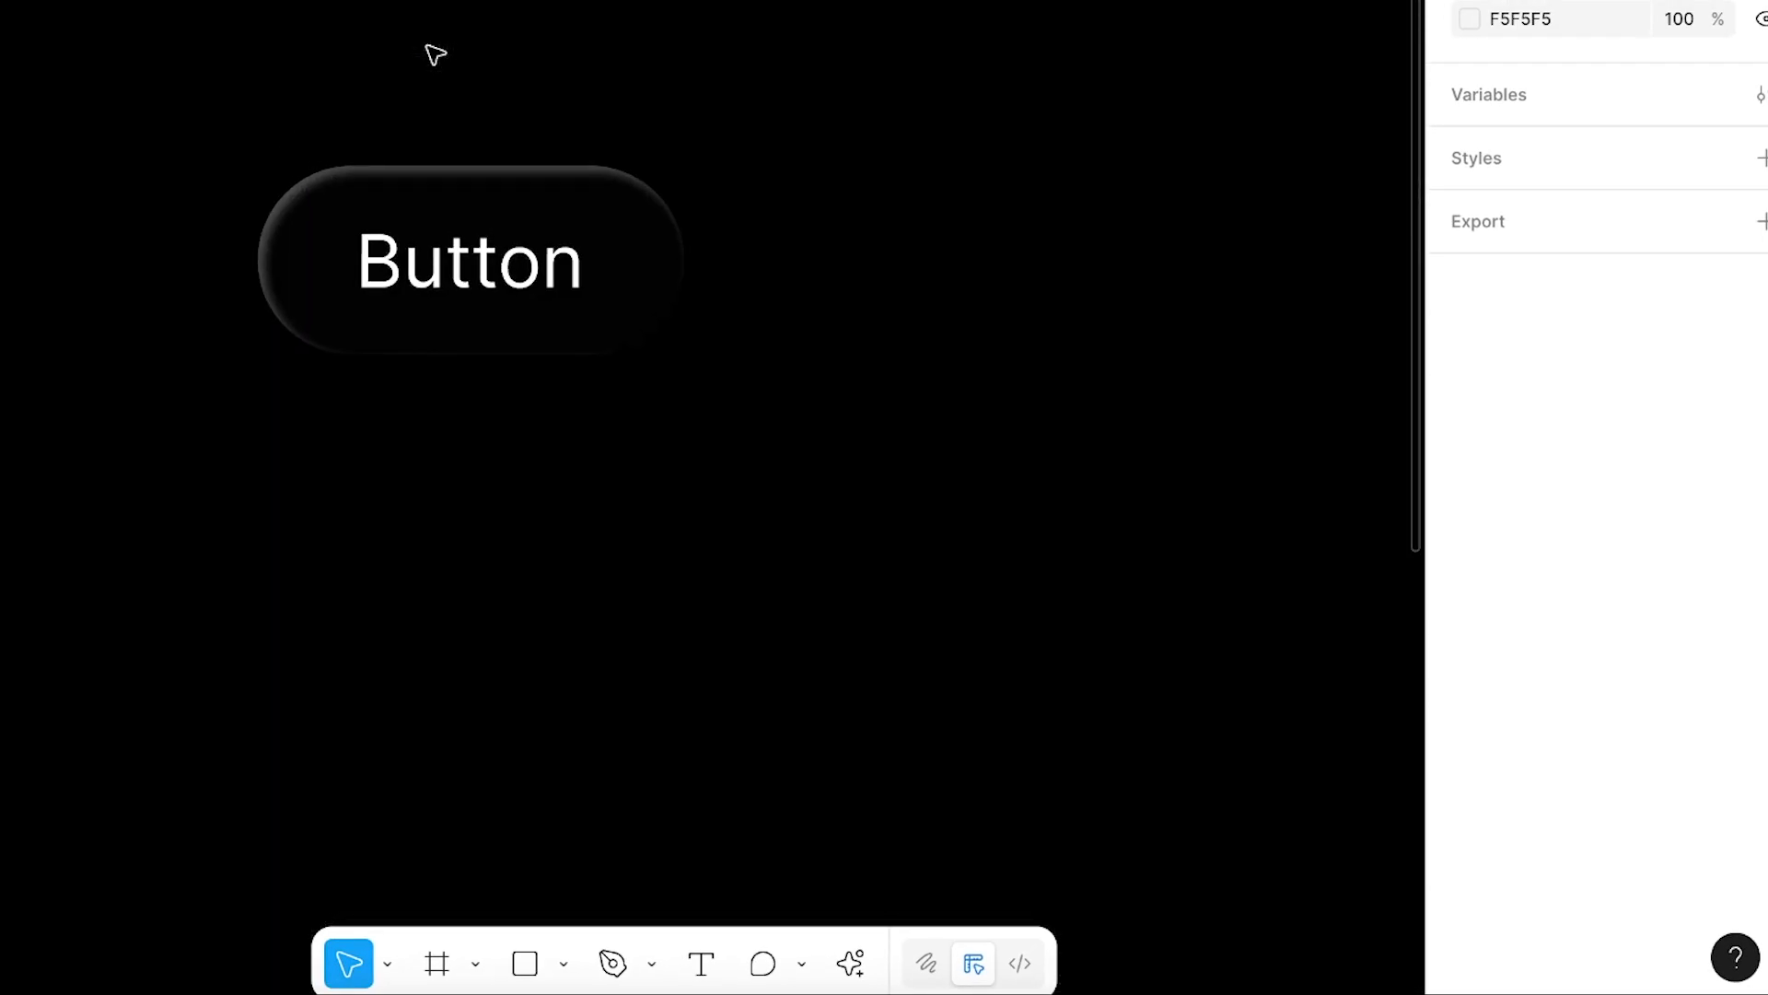
# Step: Add a second effect to the button frame and change its type to Inner shadow
pyautogui.click(488, 210)
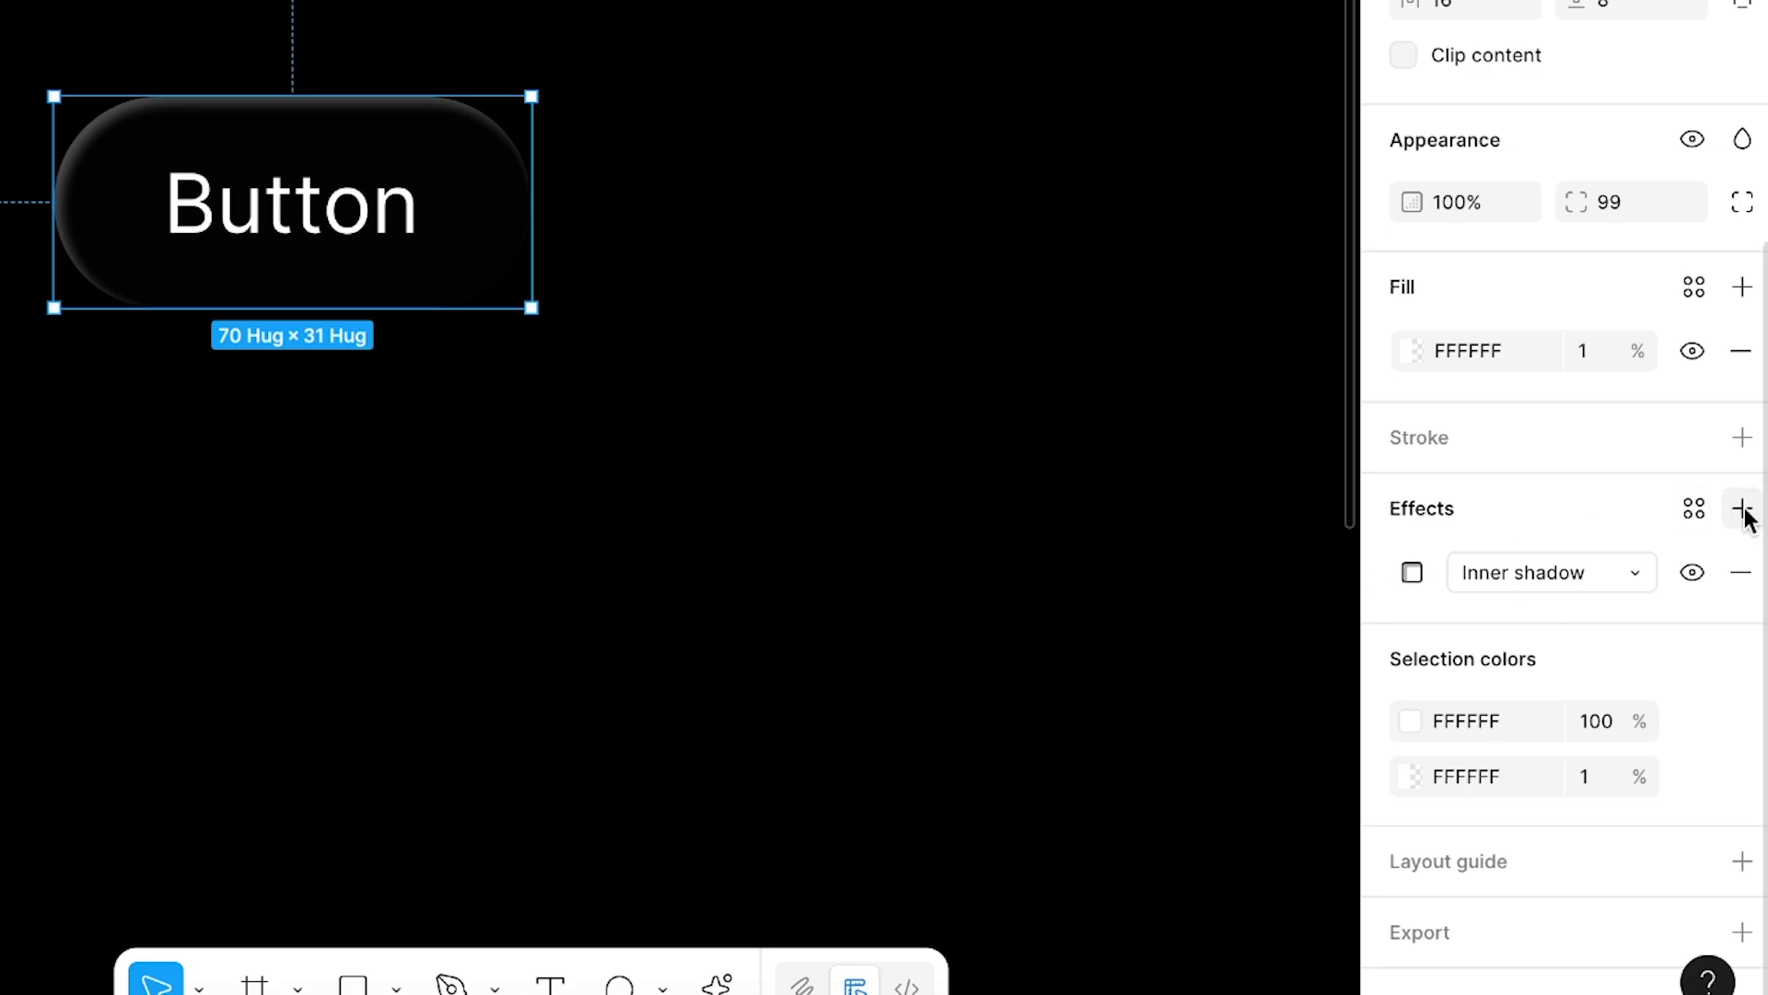
pyautogui.click(1742, 508)
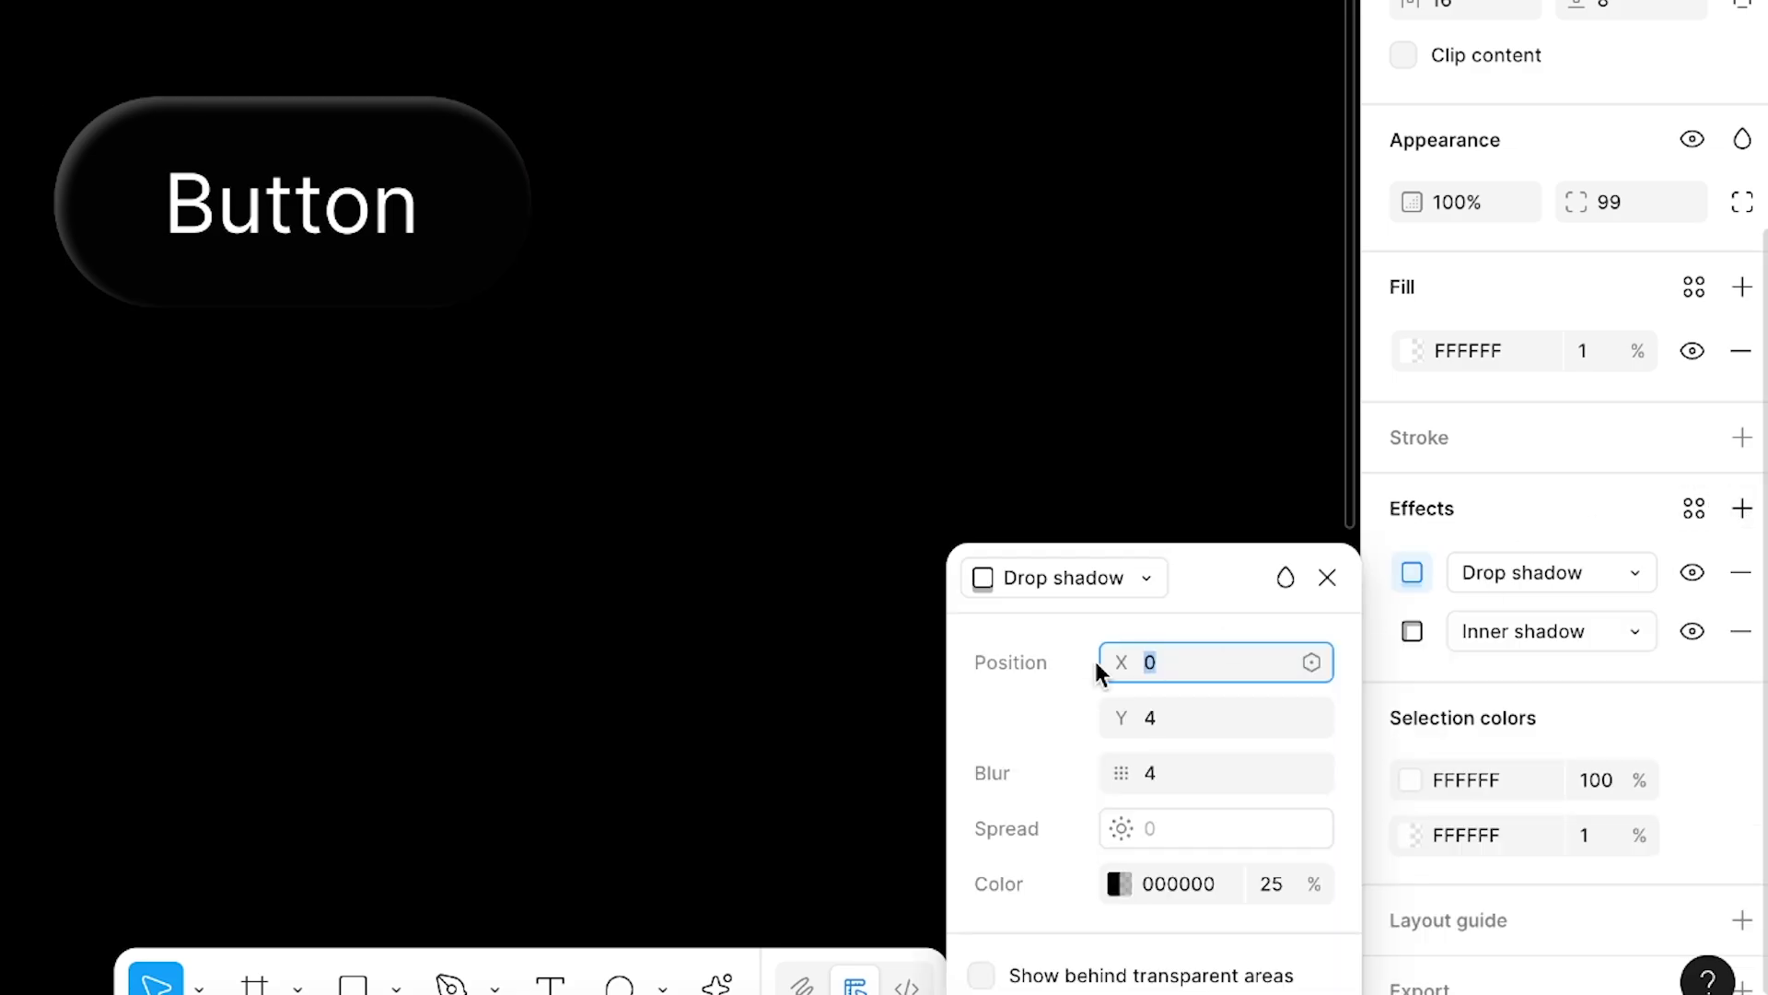
pyautogui.click(1096, 589)
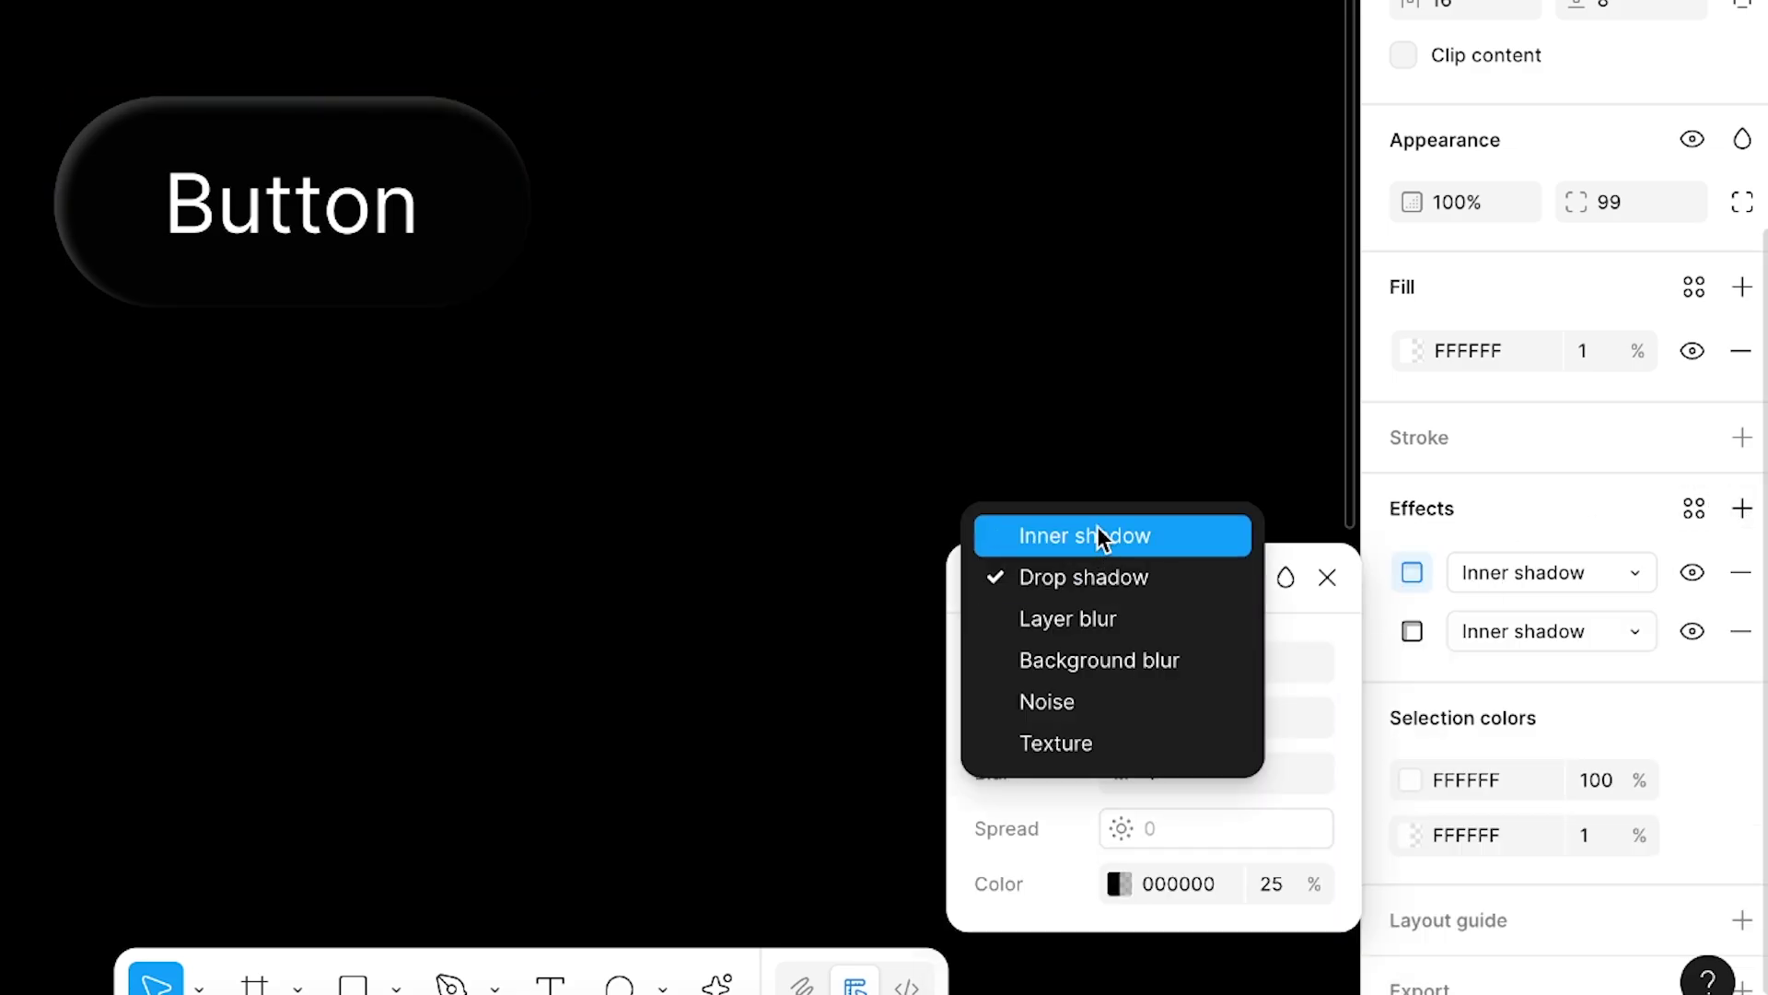
pyautogui.click(1096, 535)
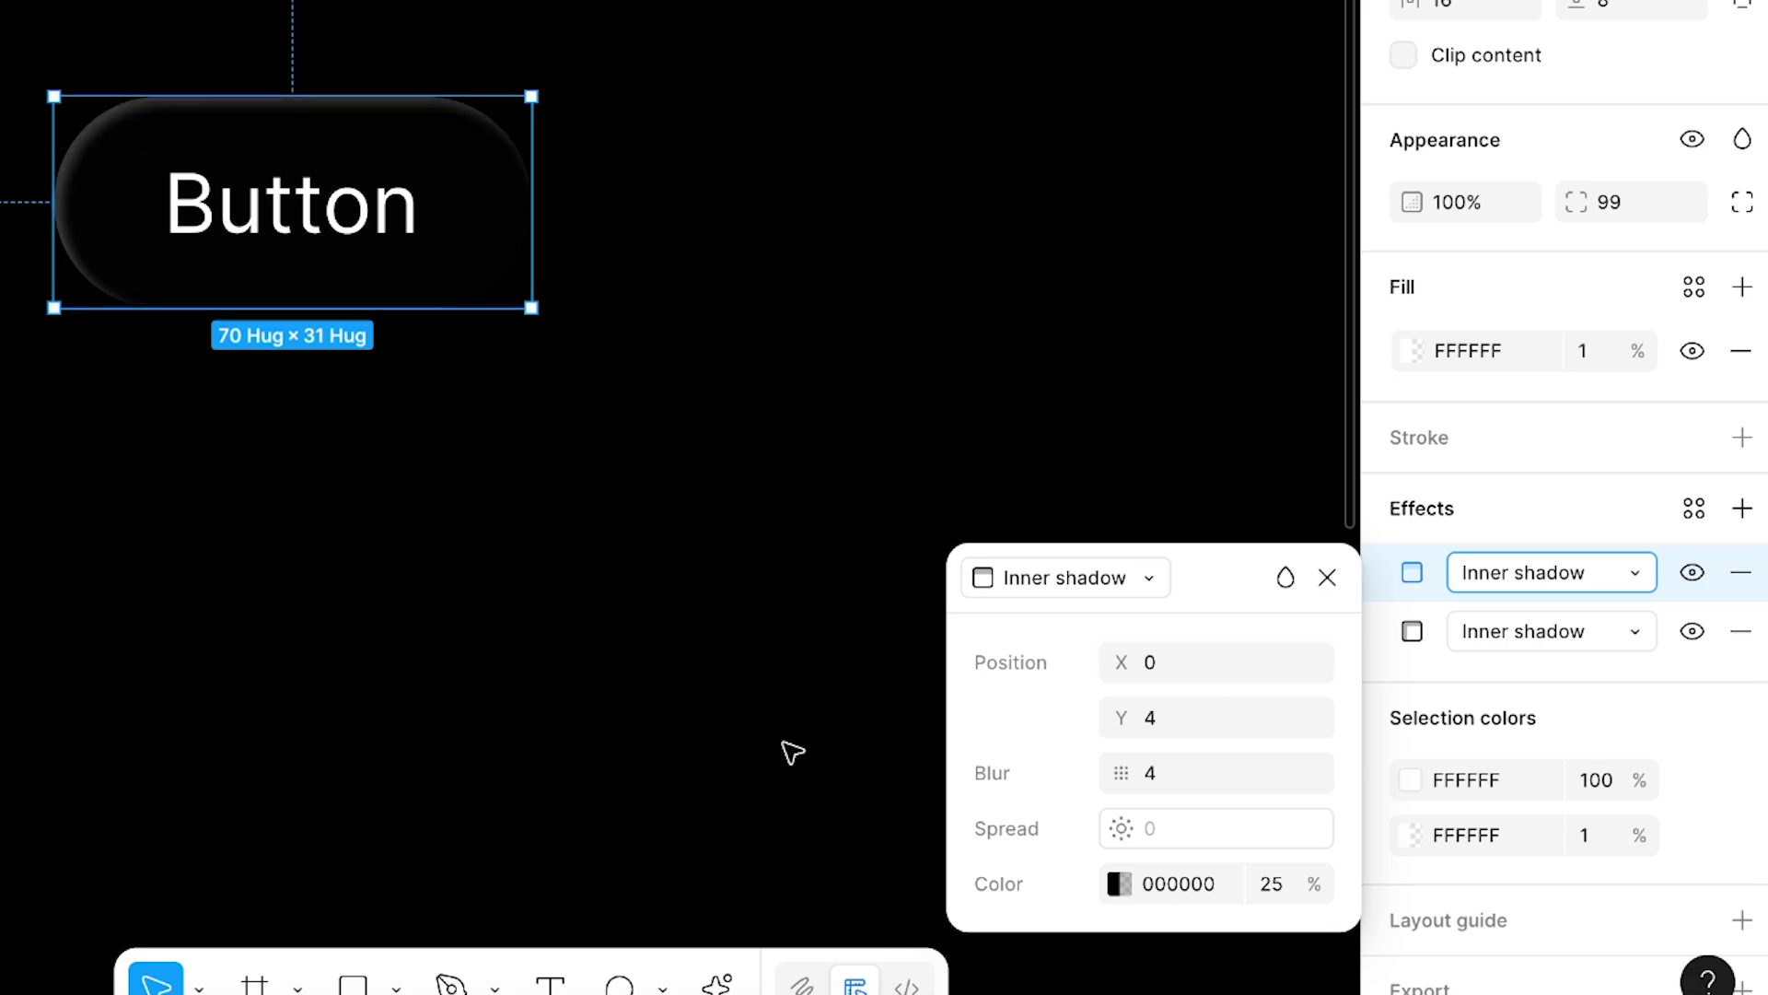
# Step: Set the new inner shadow's Y position to 0 and its color to FFFFFF
pyautogui.click(1149, 718)
pyautogui.write('0')
pyautogui.press('Return')
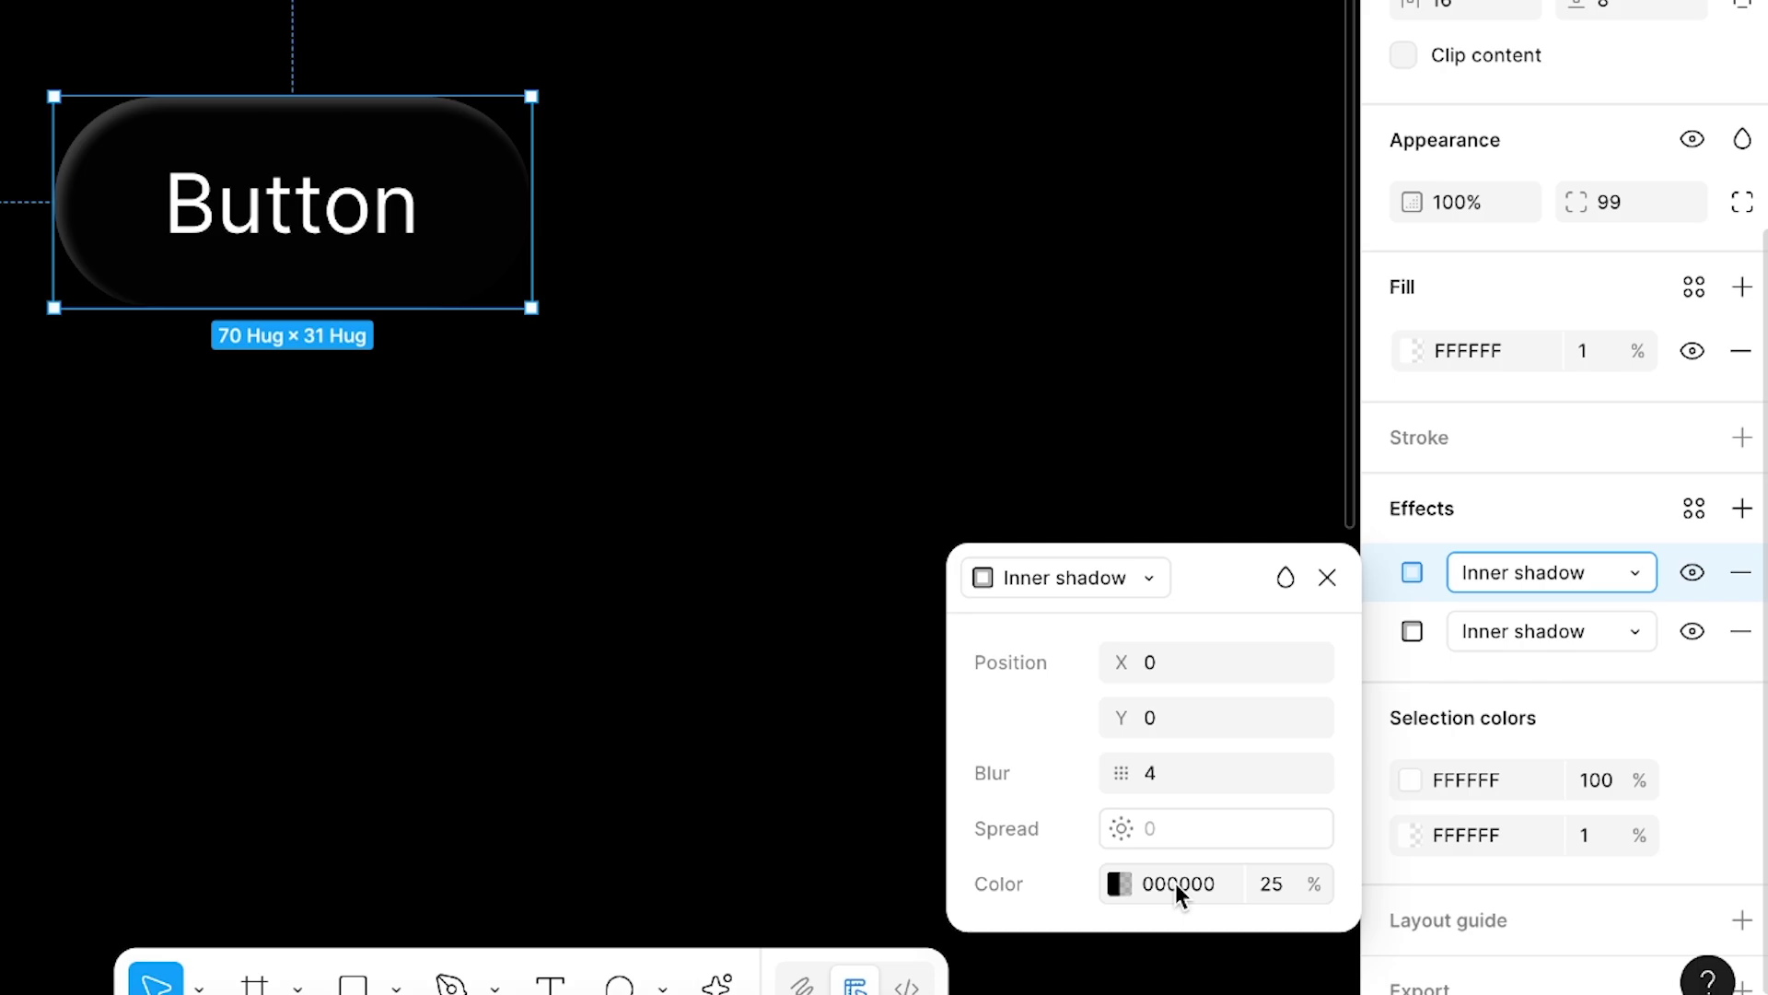
pyautogui.click(1176, 883)
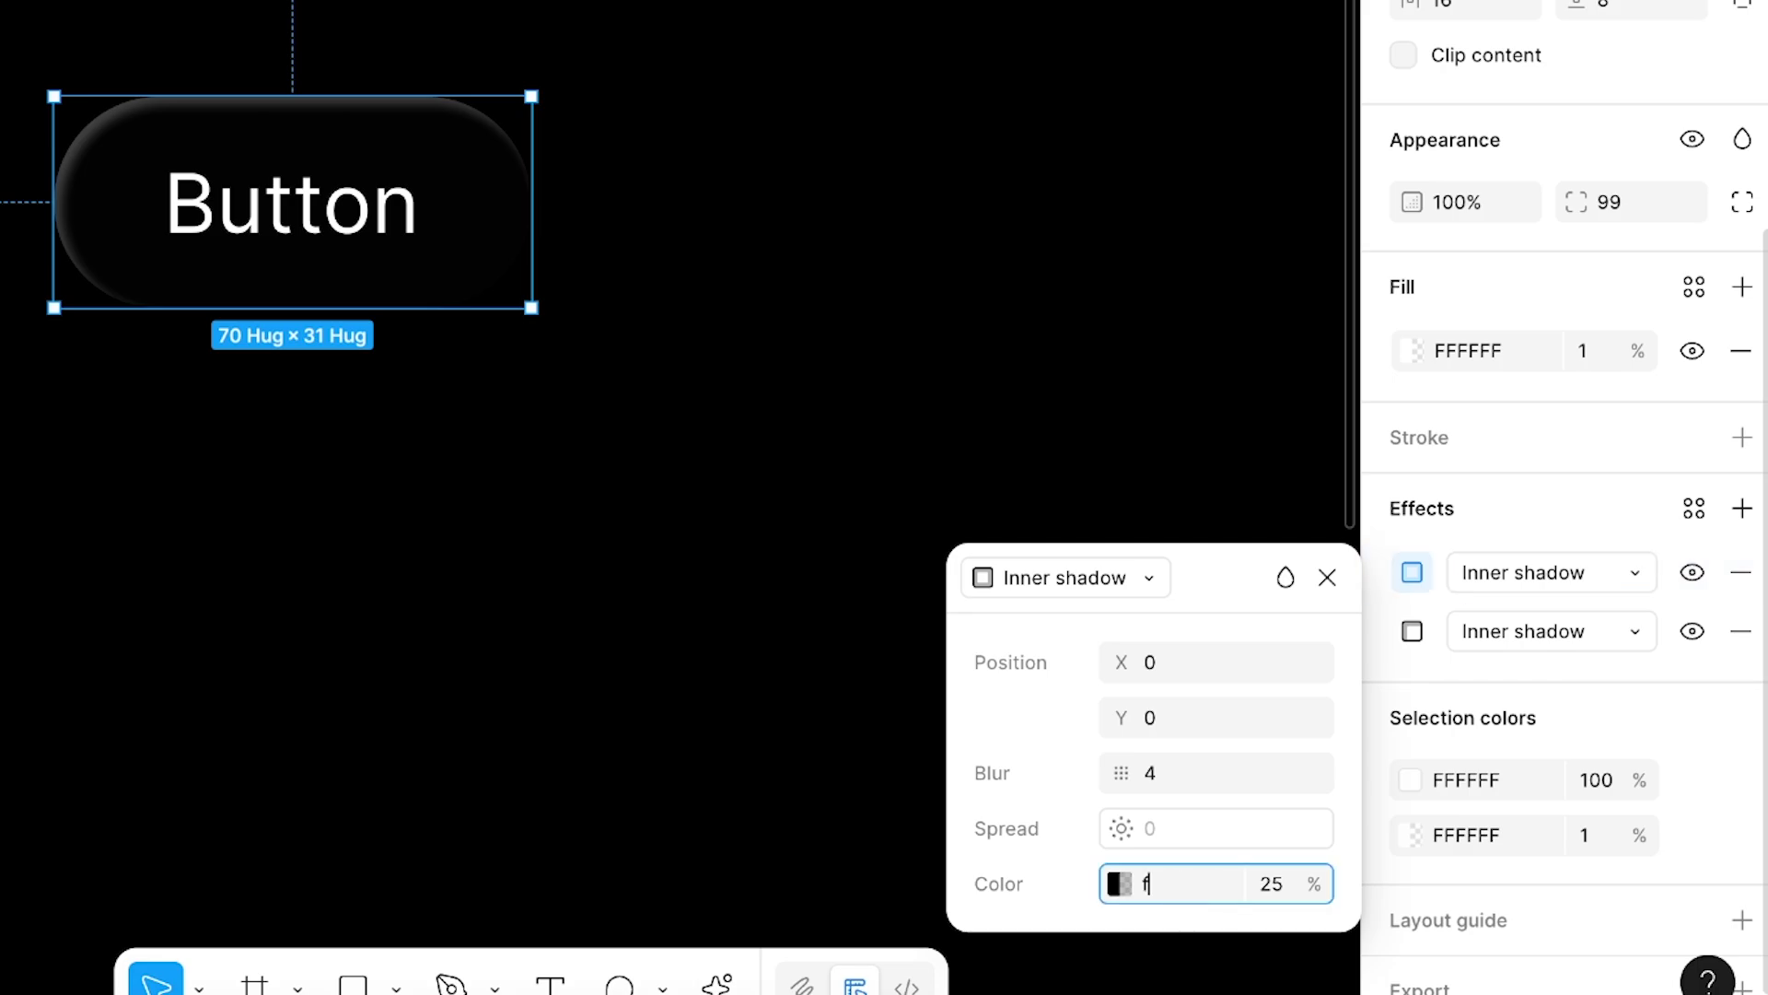
pyautogui.press('Return')
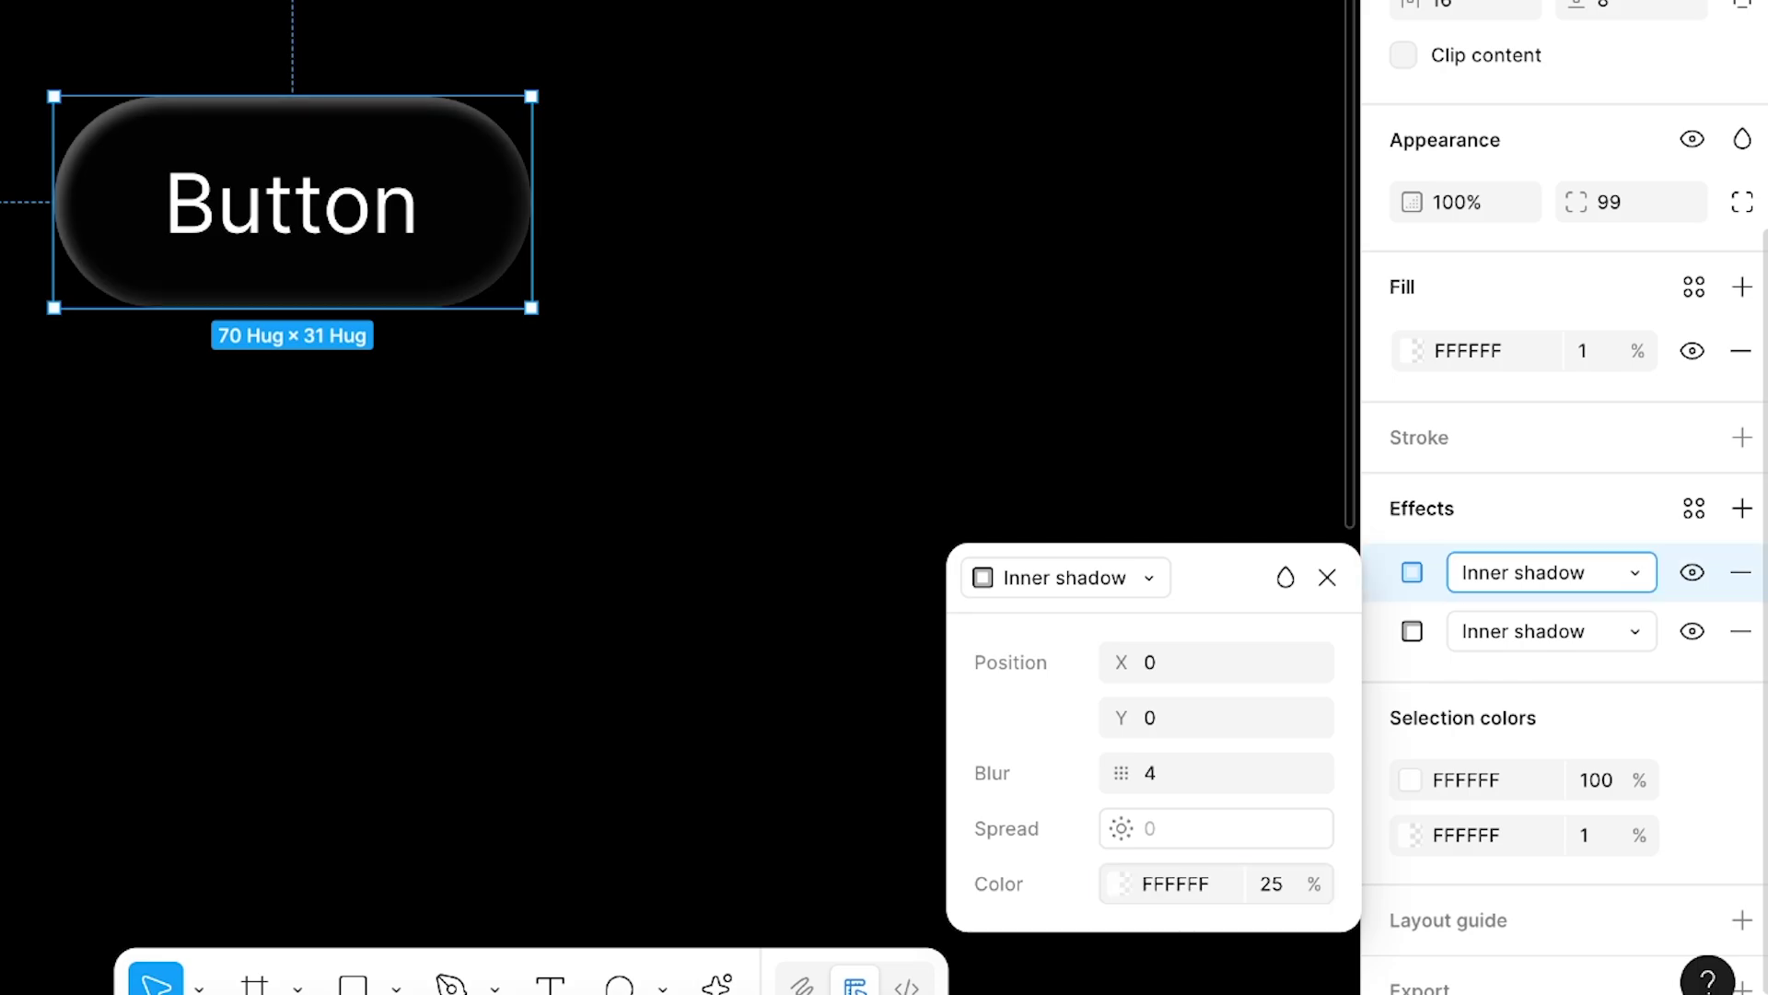
# Step: Lower the second inner shadow's color opacity to 10%
pyautogui.click(1271, 888)
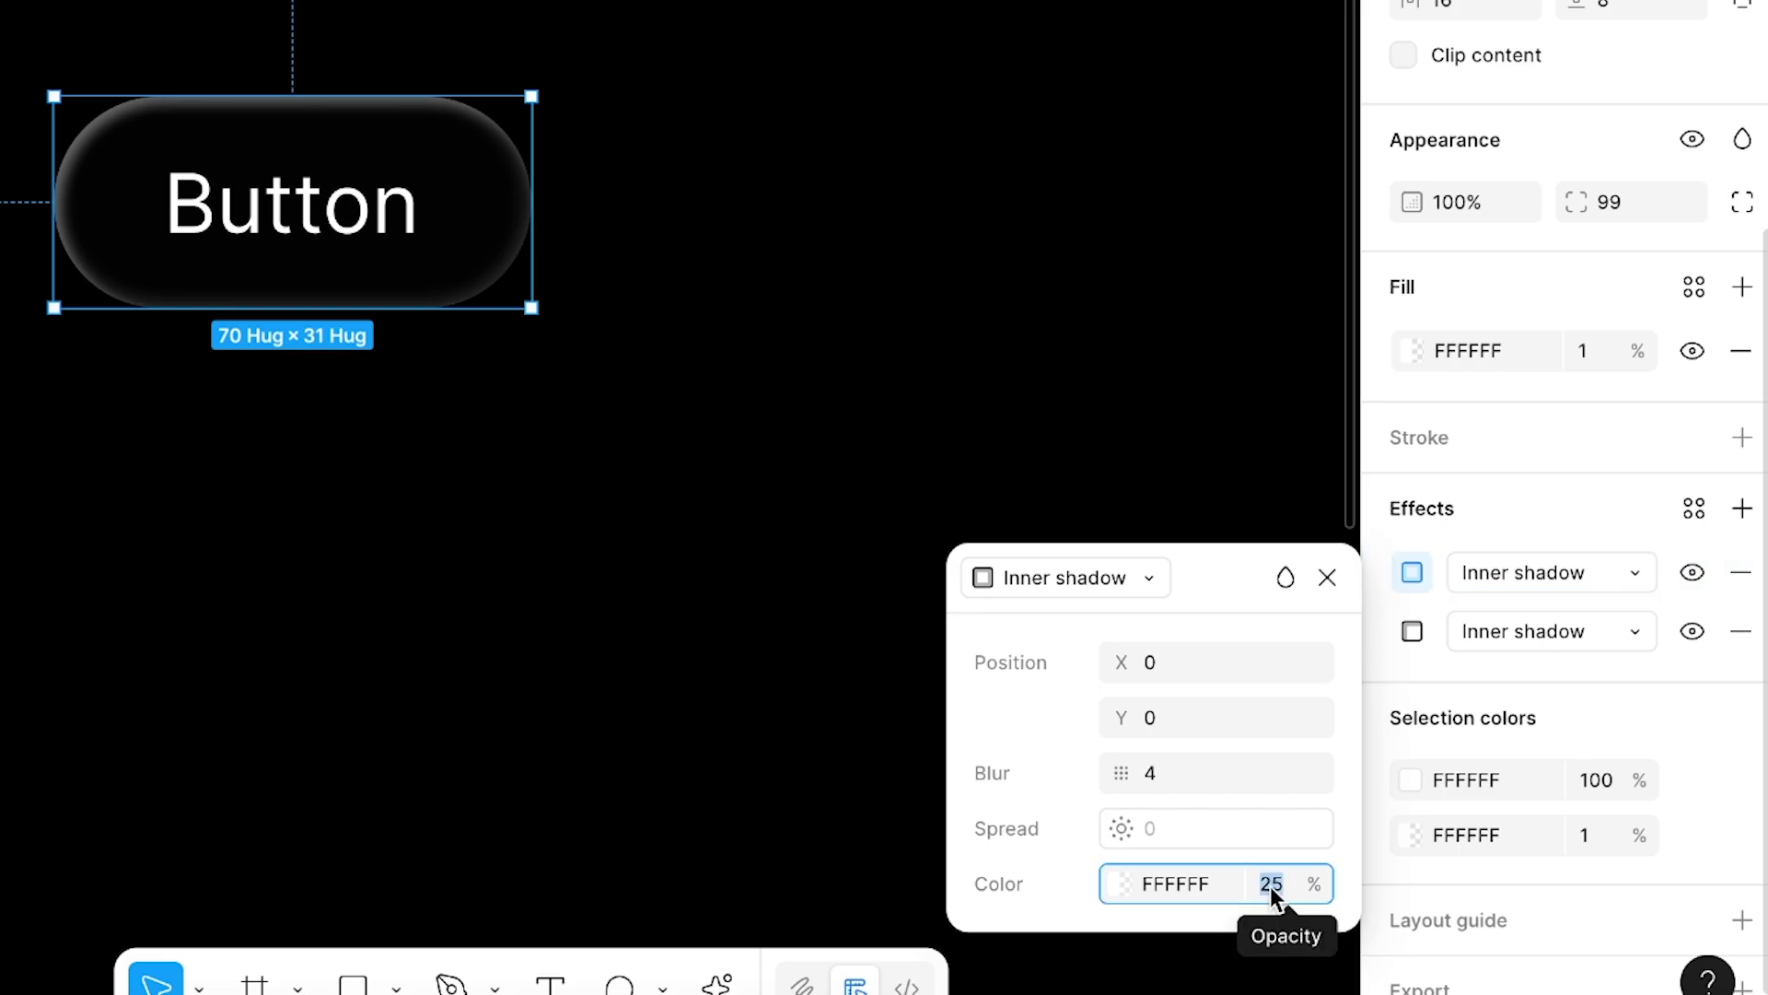
pyautogui.press('Down')
pyautogui.press('Down')
pyautogui.press('Down')
pyautogui.press('Down')
pyautogui.press('Down')
pyautogui.press('Down')
pyautogui.press('Down')
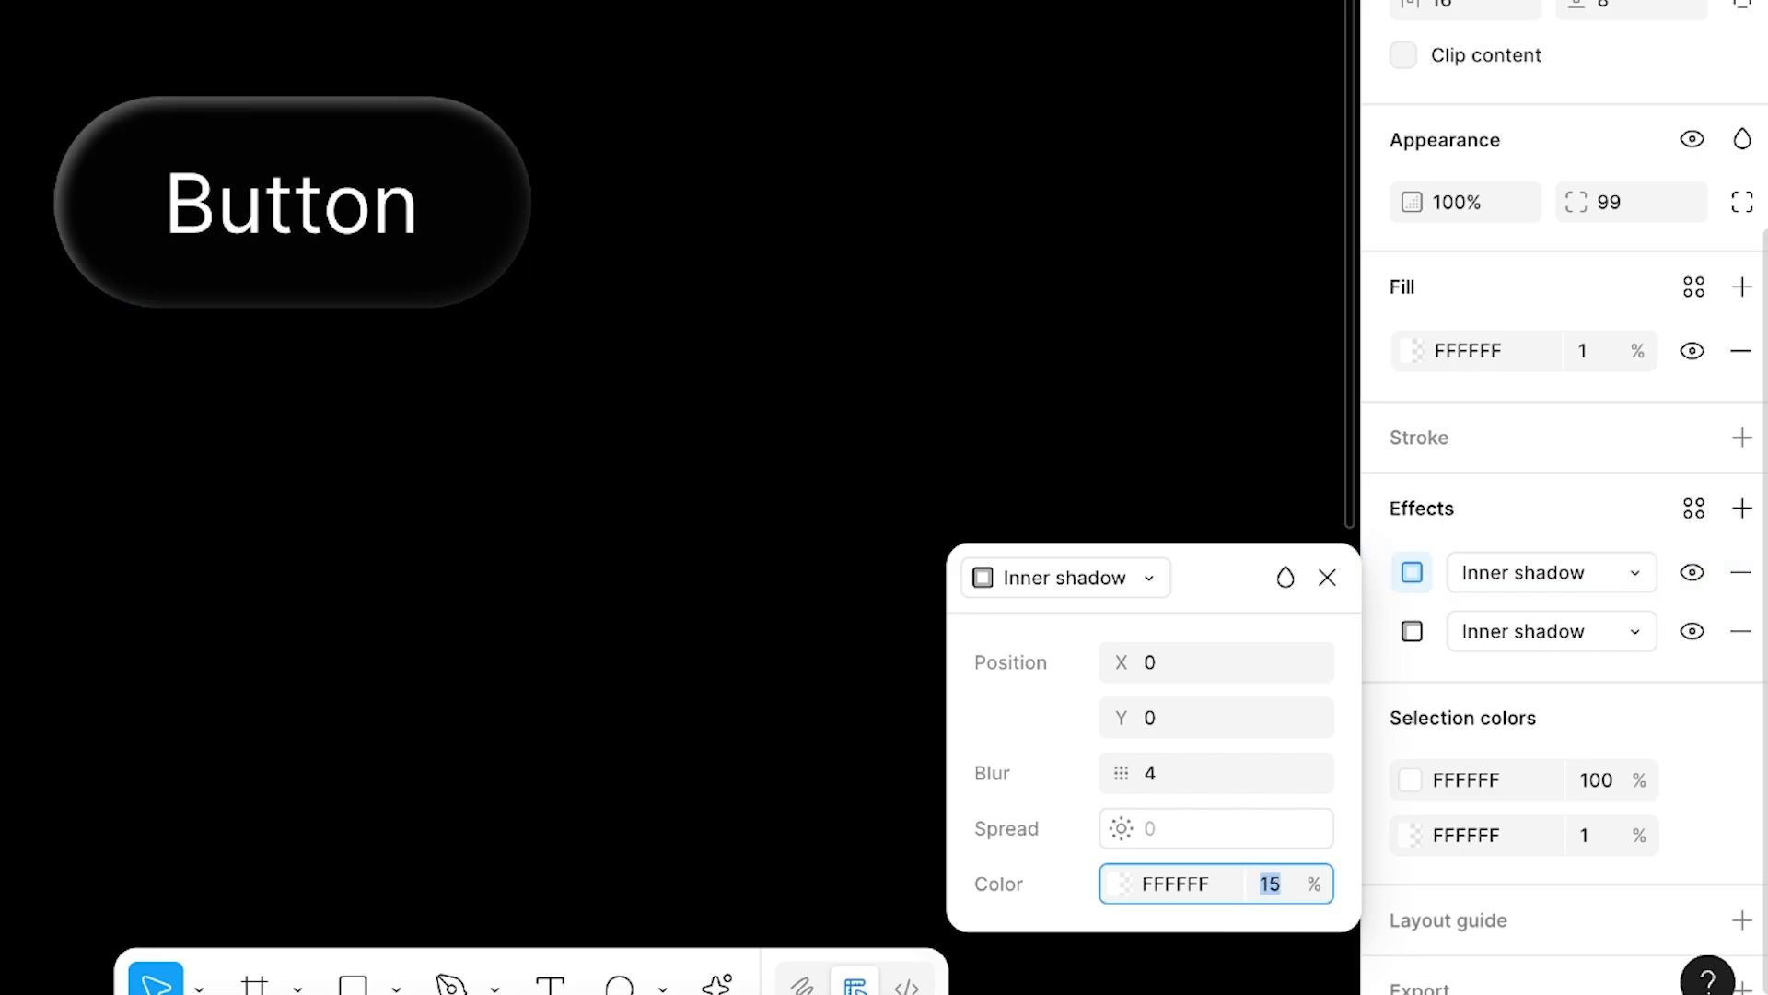
pyautogui.press('Down')
pyautogui.press('Down')
pyautogui.press('Down')
pyautogui.press('Down')
pyautogui.press('Down')
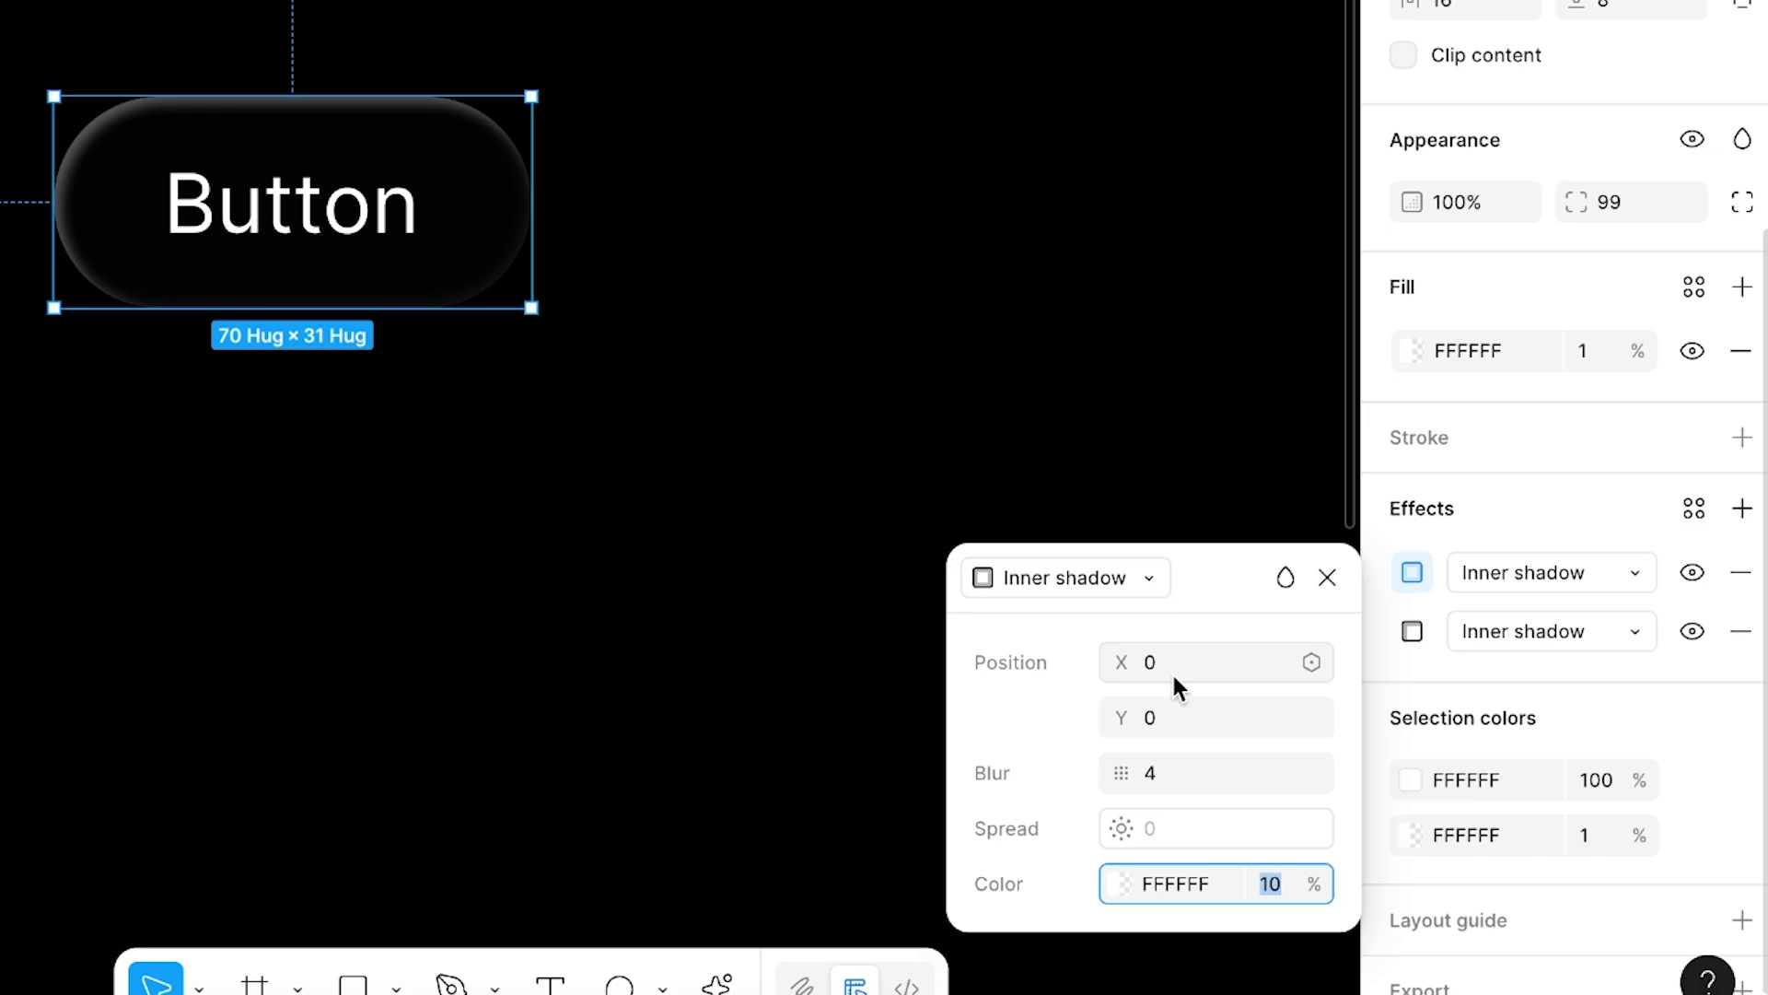
# Step: Set the second inner shadow's position to X -1 and Y -2 and its blur to 2, and deselect the button
pyautogui.click(1173, 677)
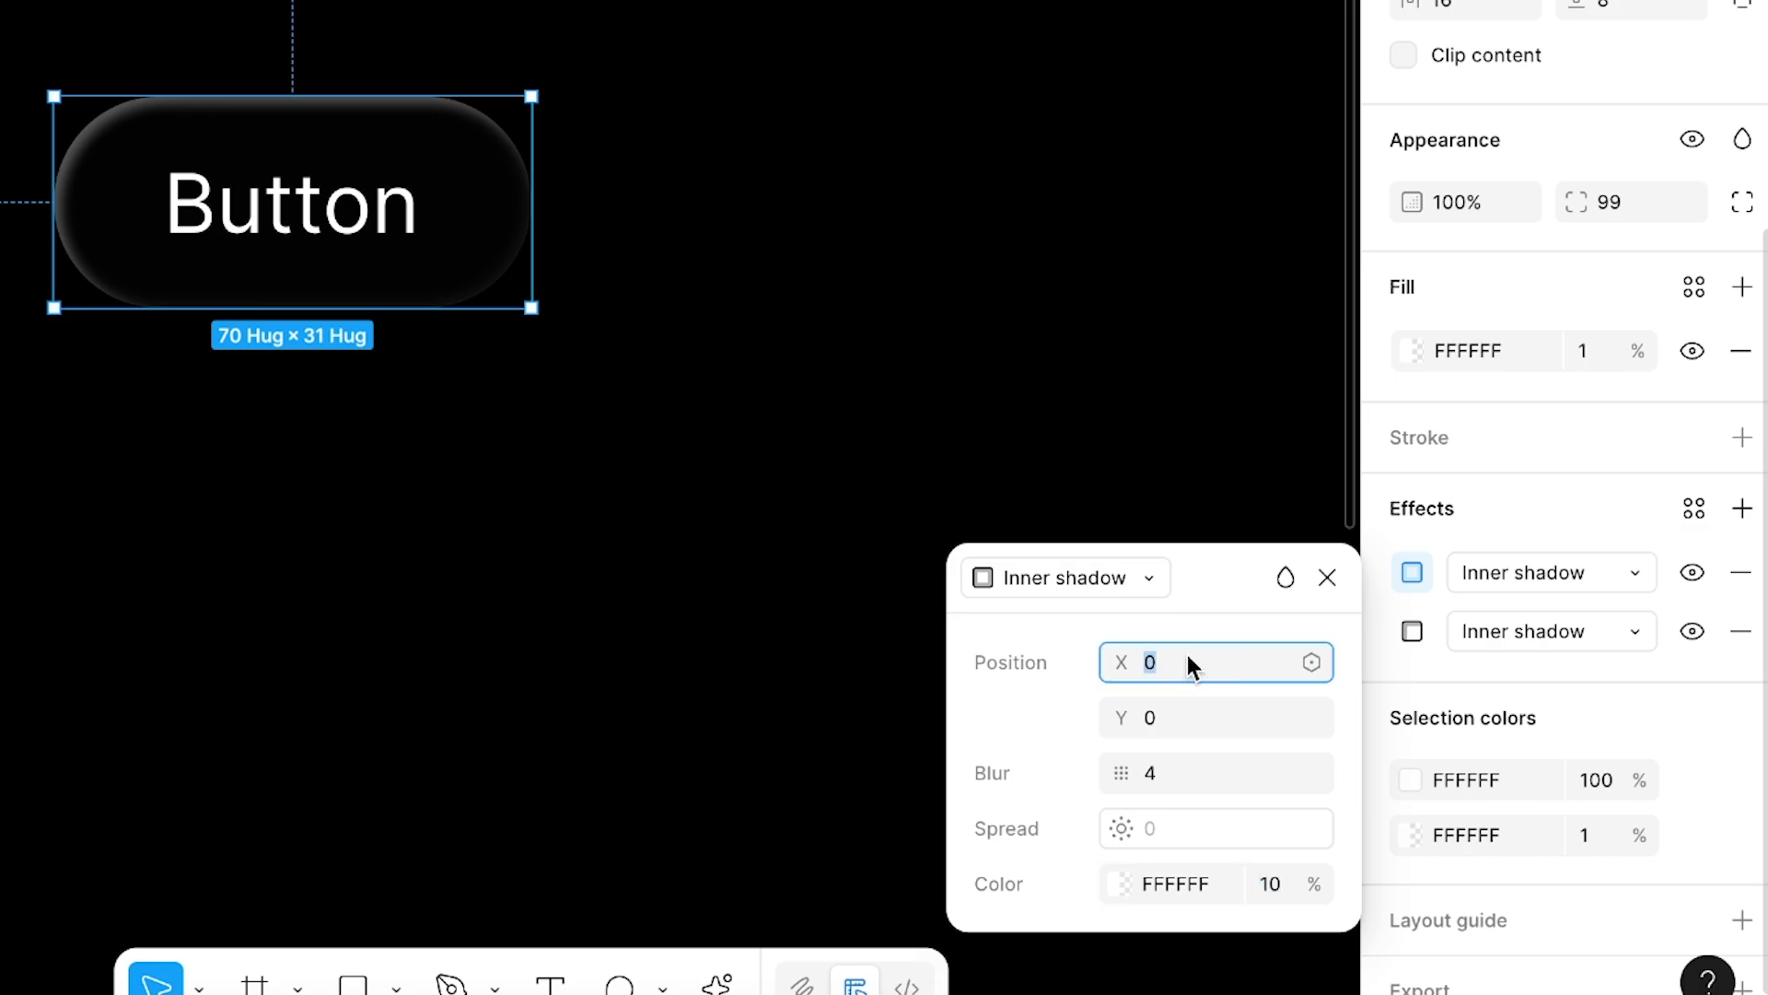
pyautogui.press('Up')
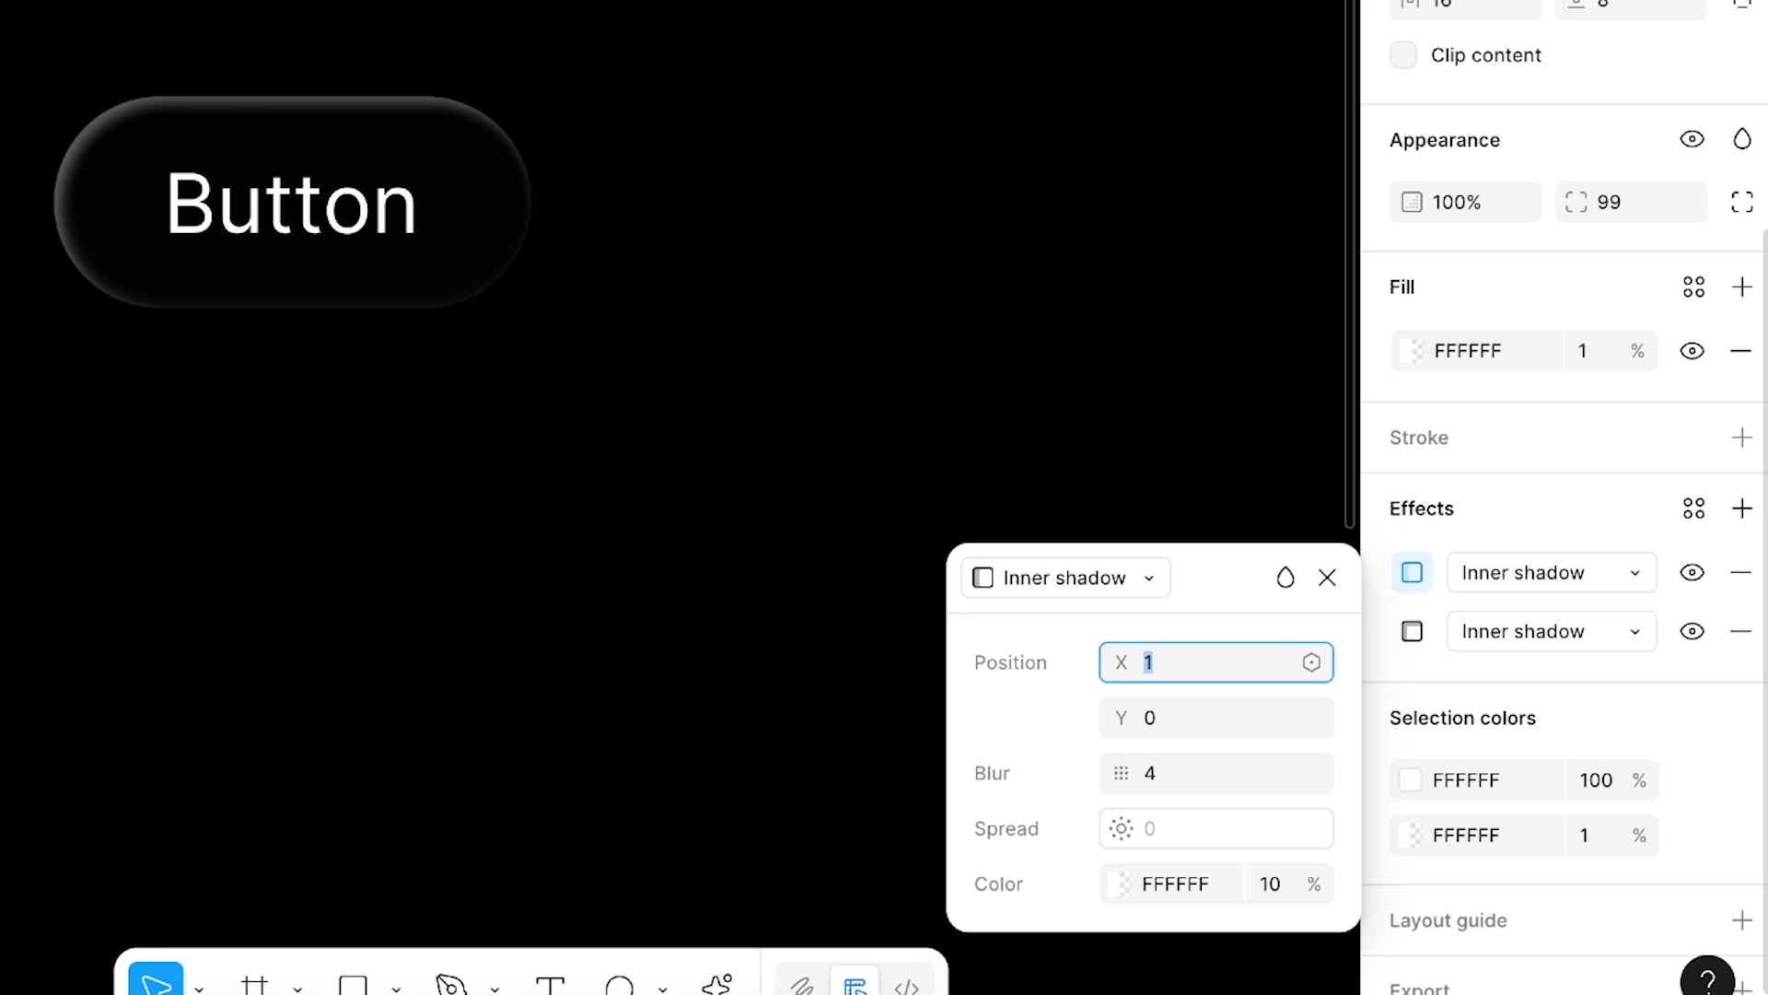
pyautogui.press('Down')
pyautogui.press('Down')
pyautogui.click(1169, 715)
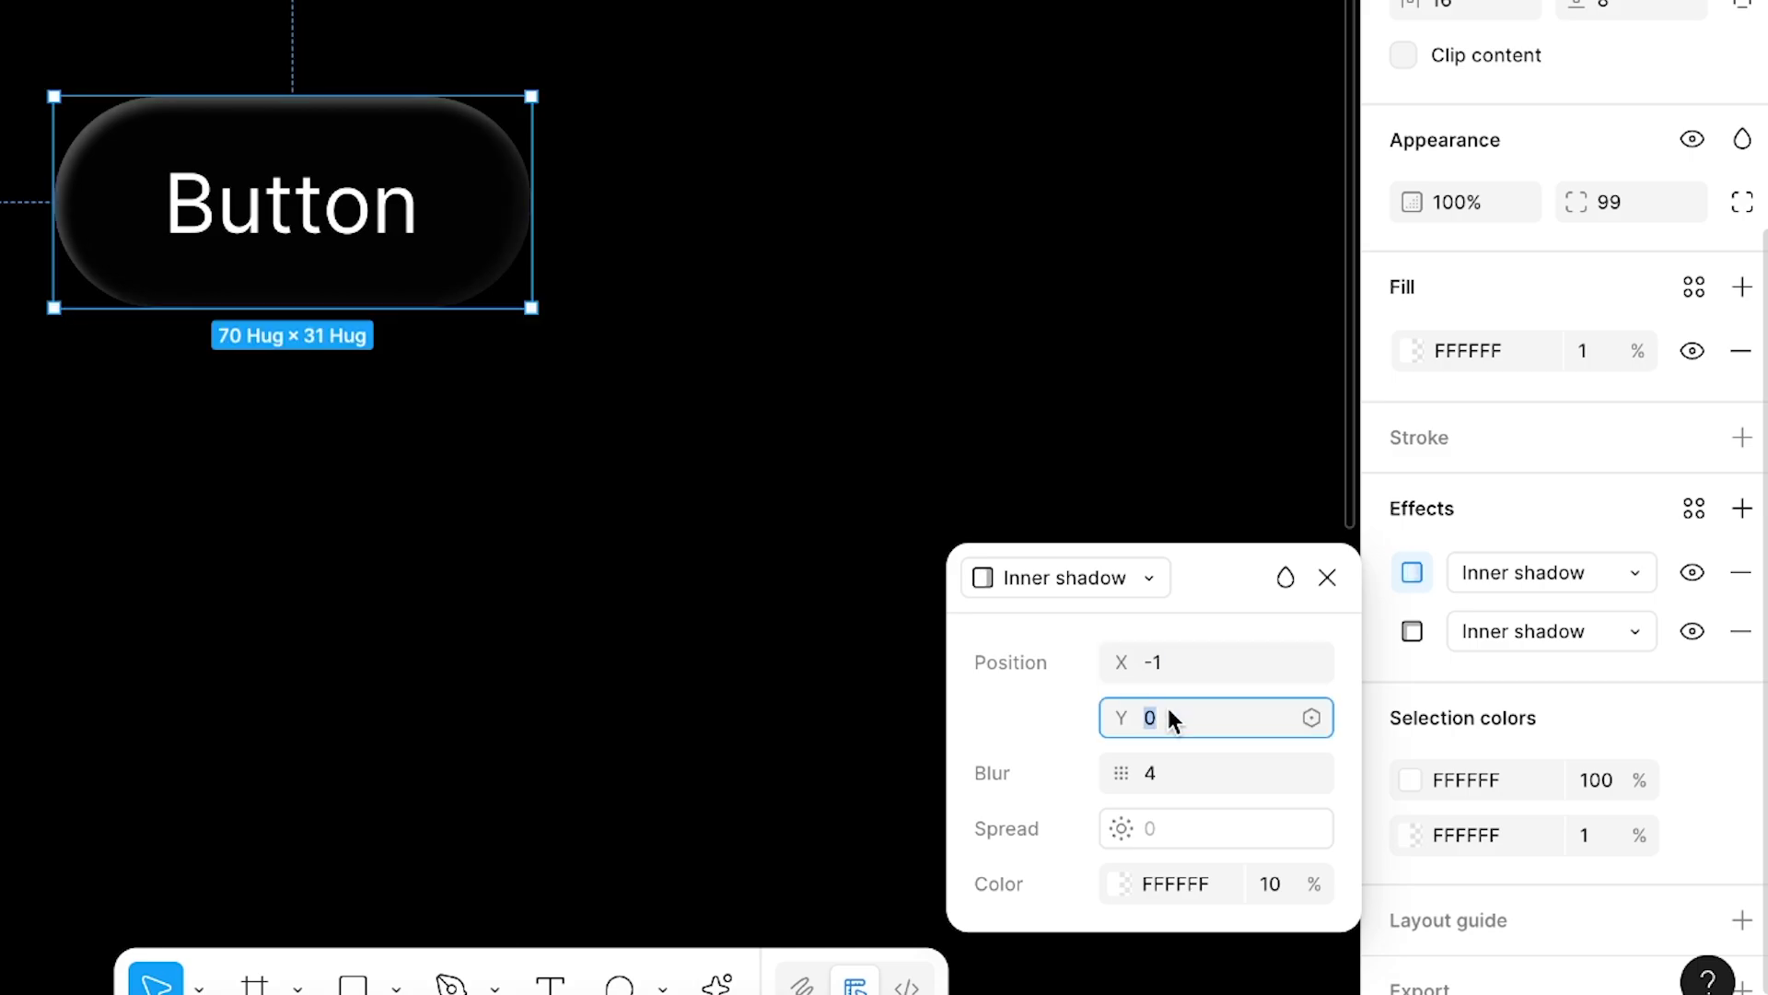
pyautogui.press('Down')
pyautogui.press('Down')
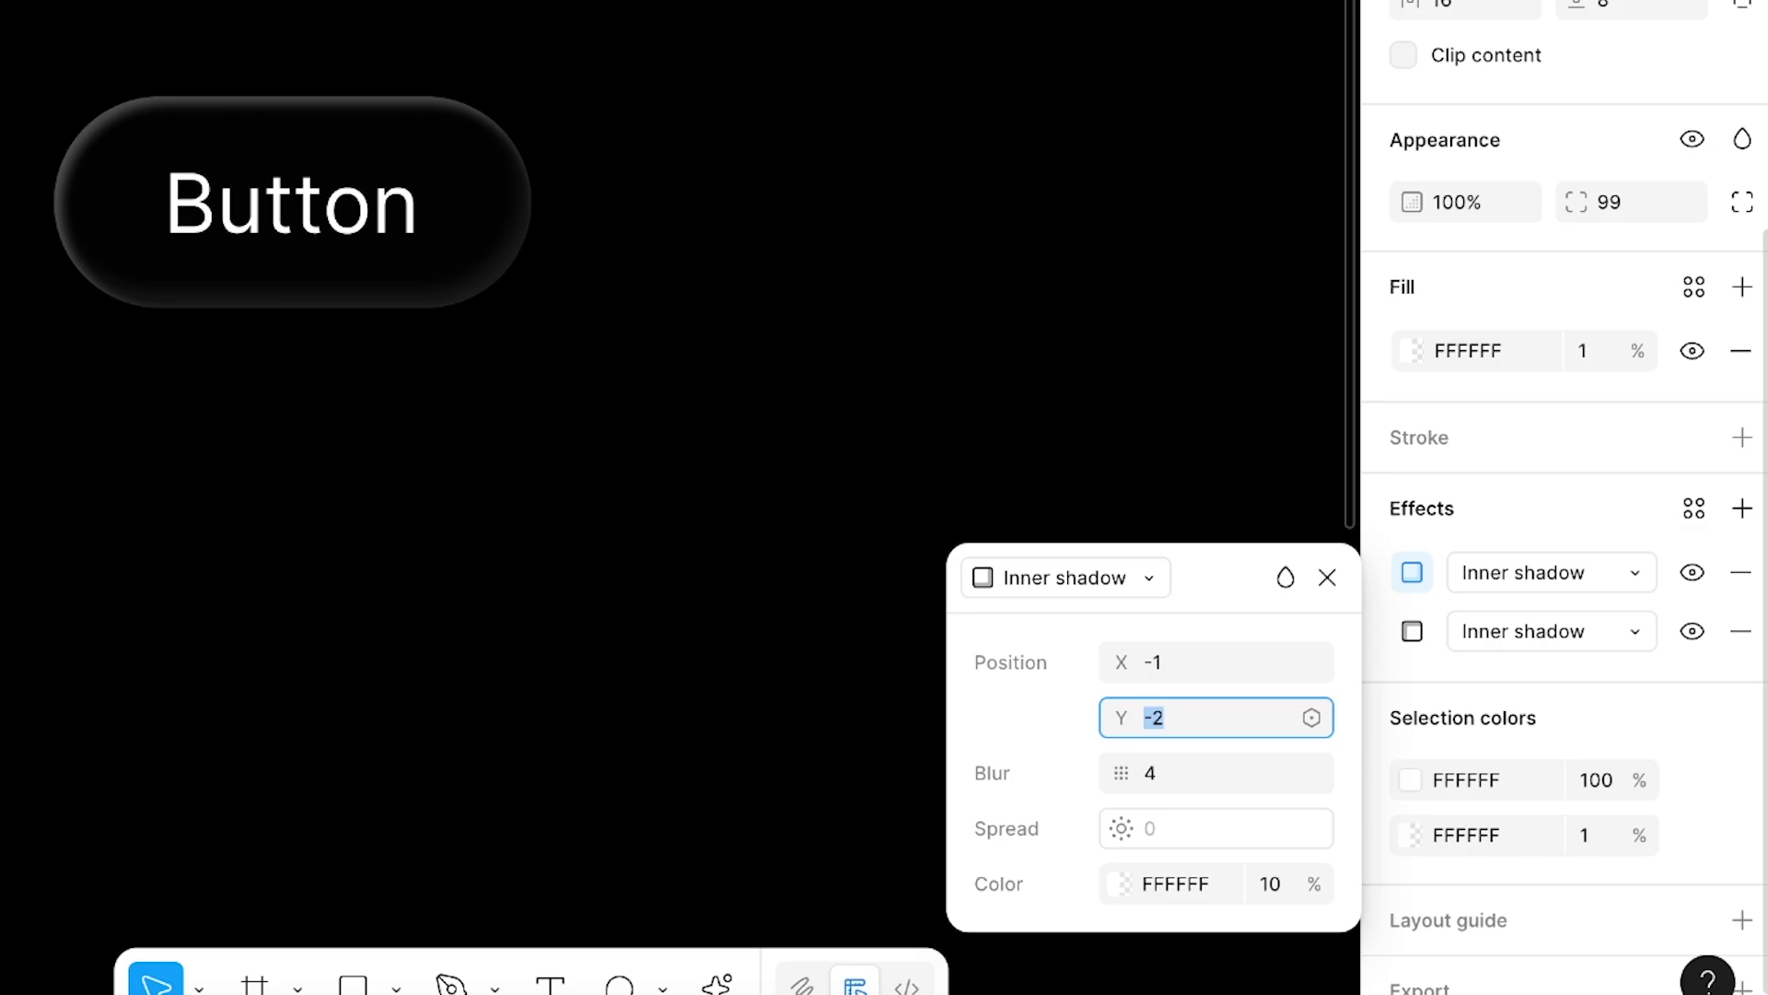
pyautogui.click(1159, 770)
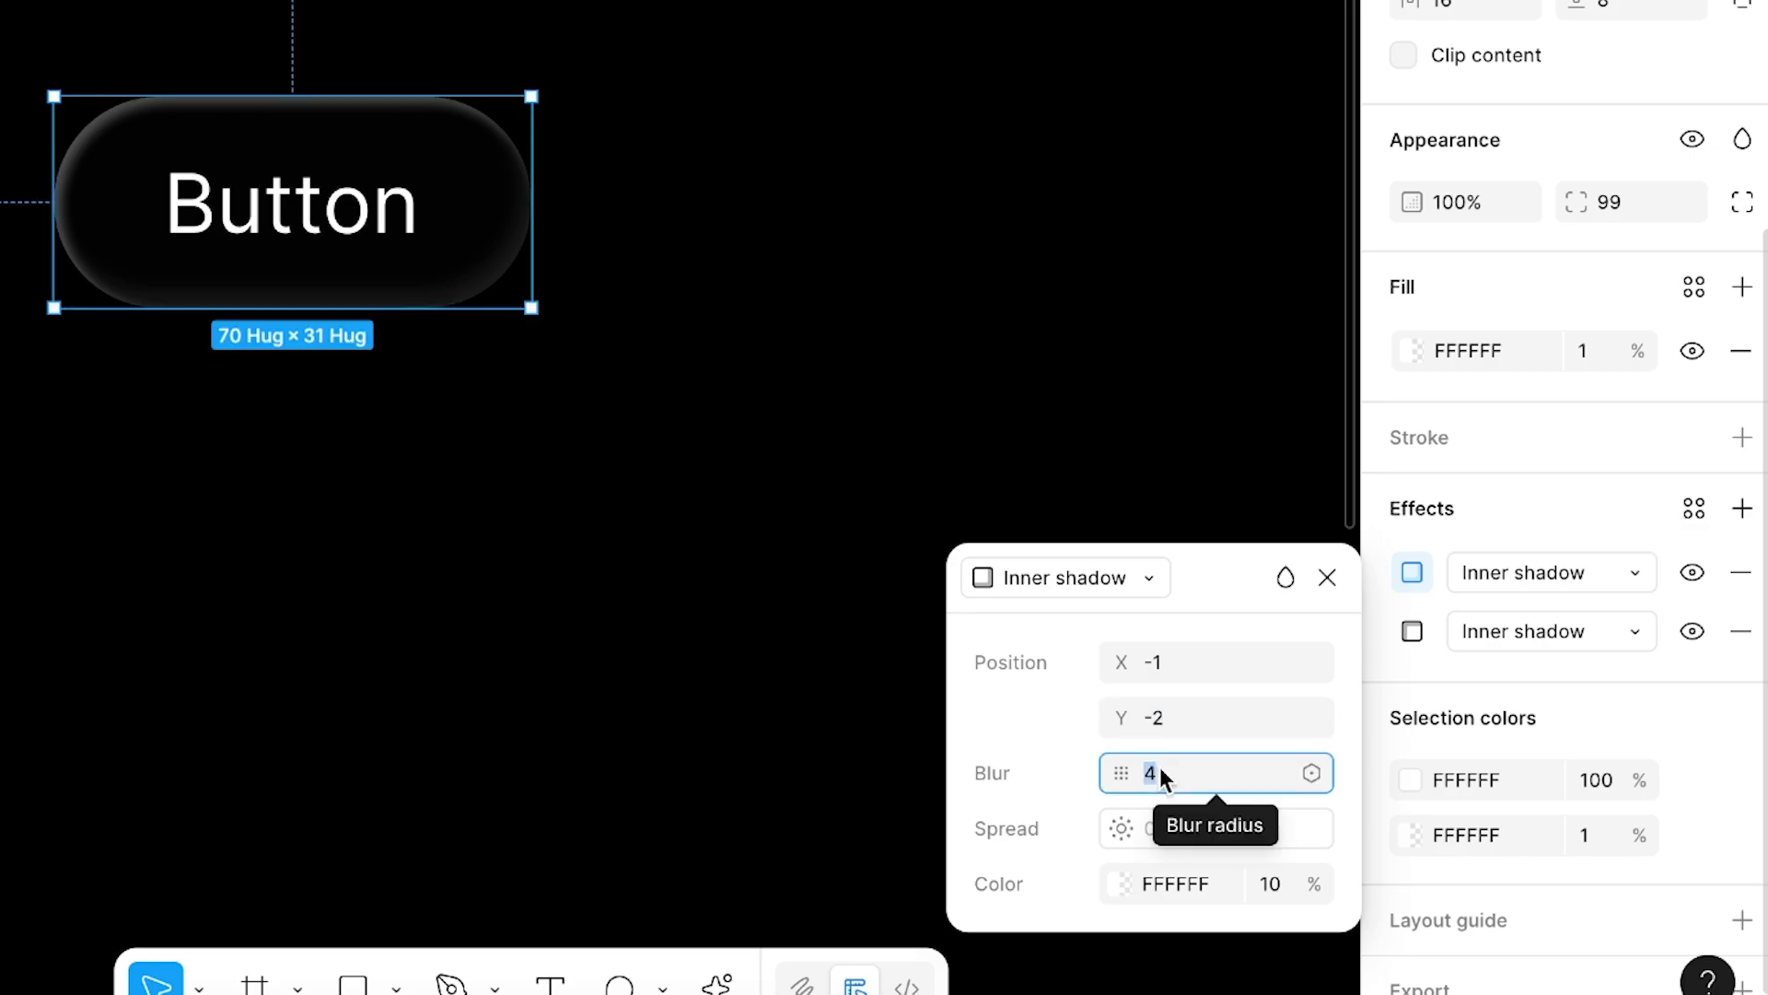
pyautogui.press('Down')
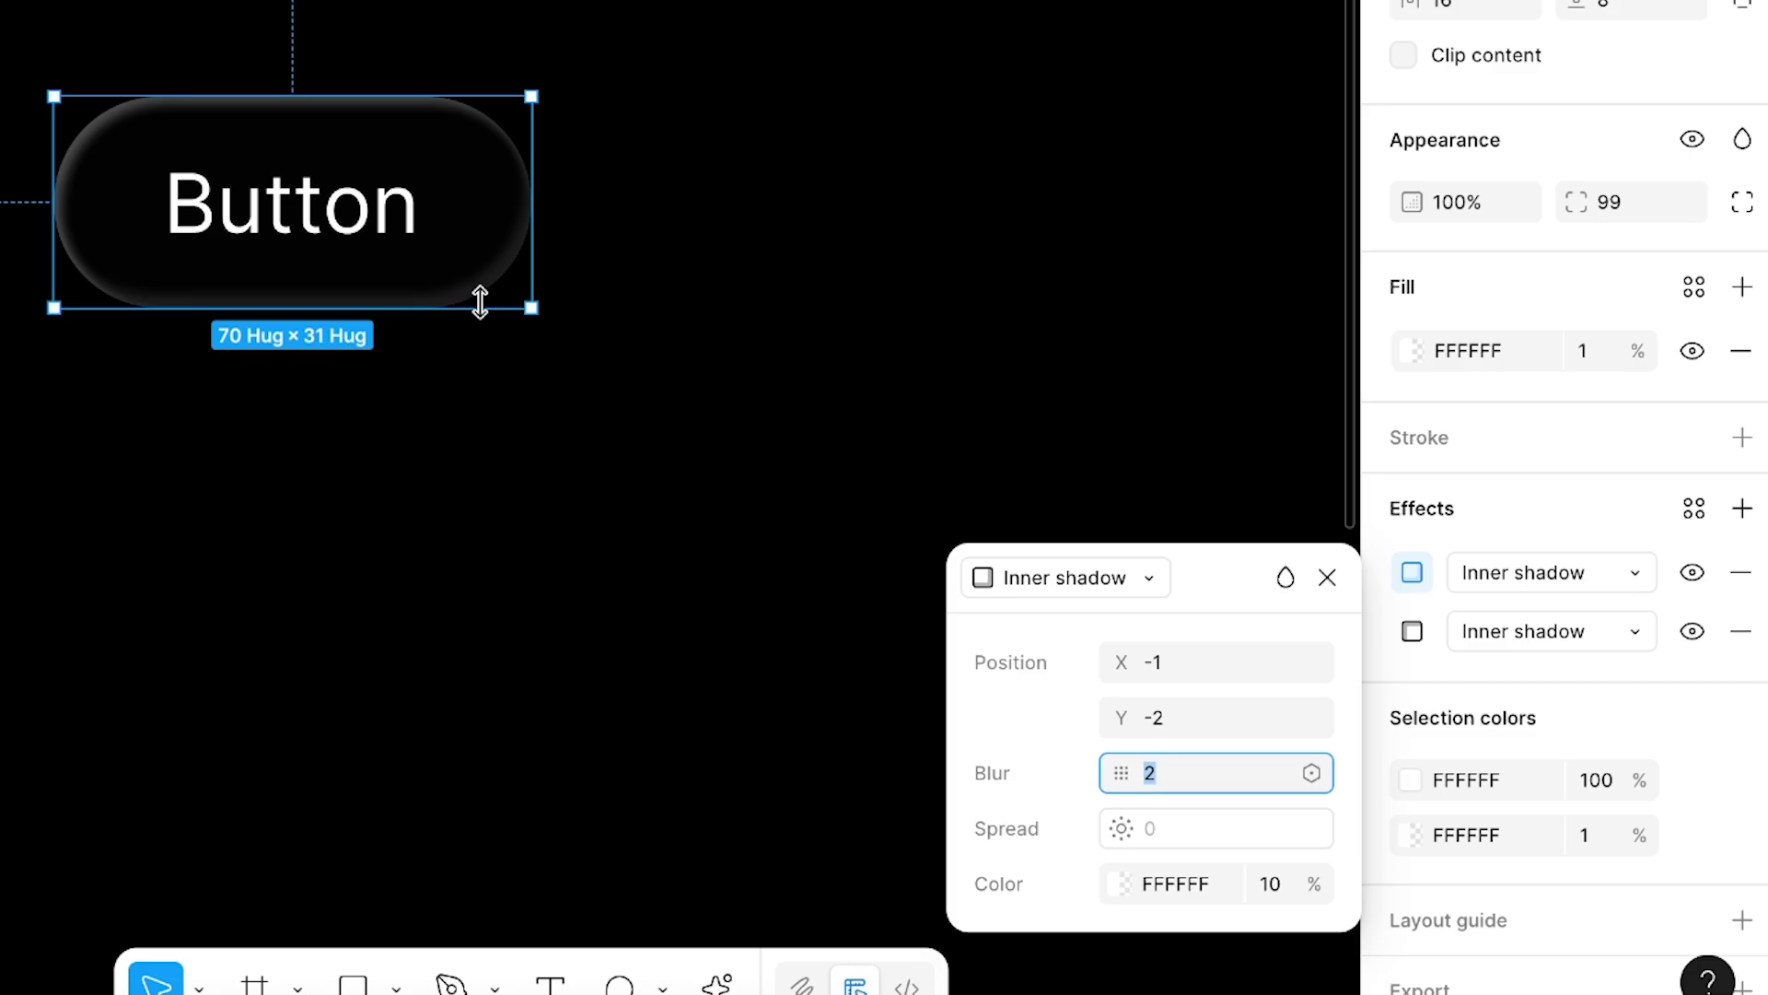
pyautogui.click(461, 353)
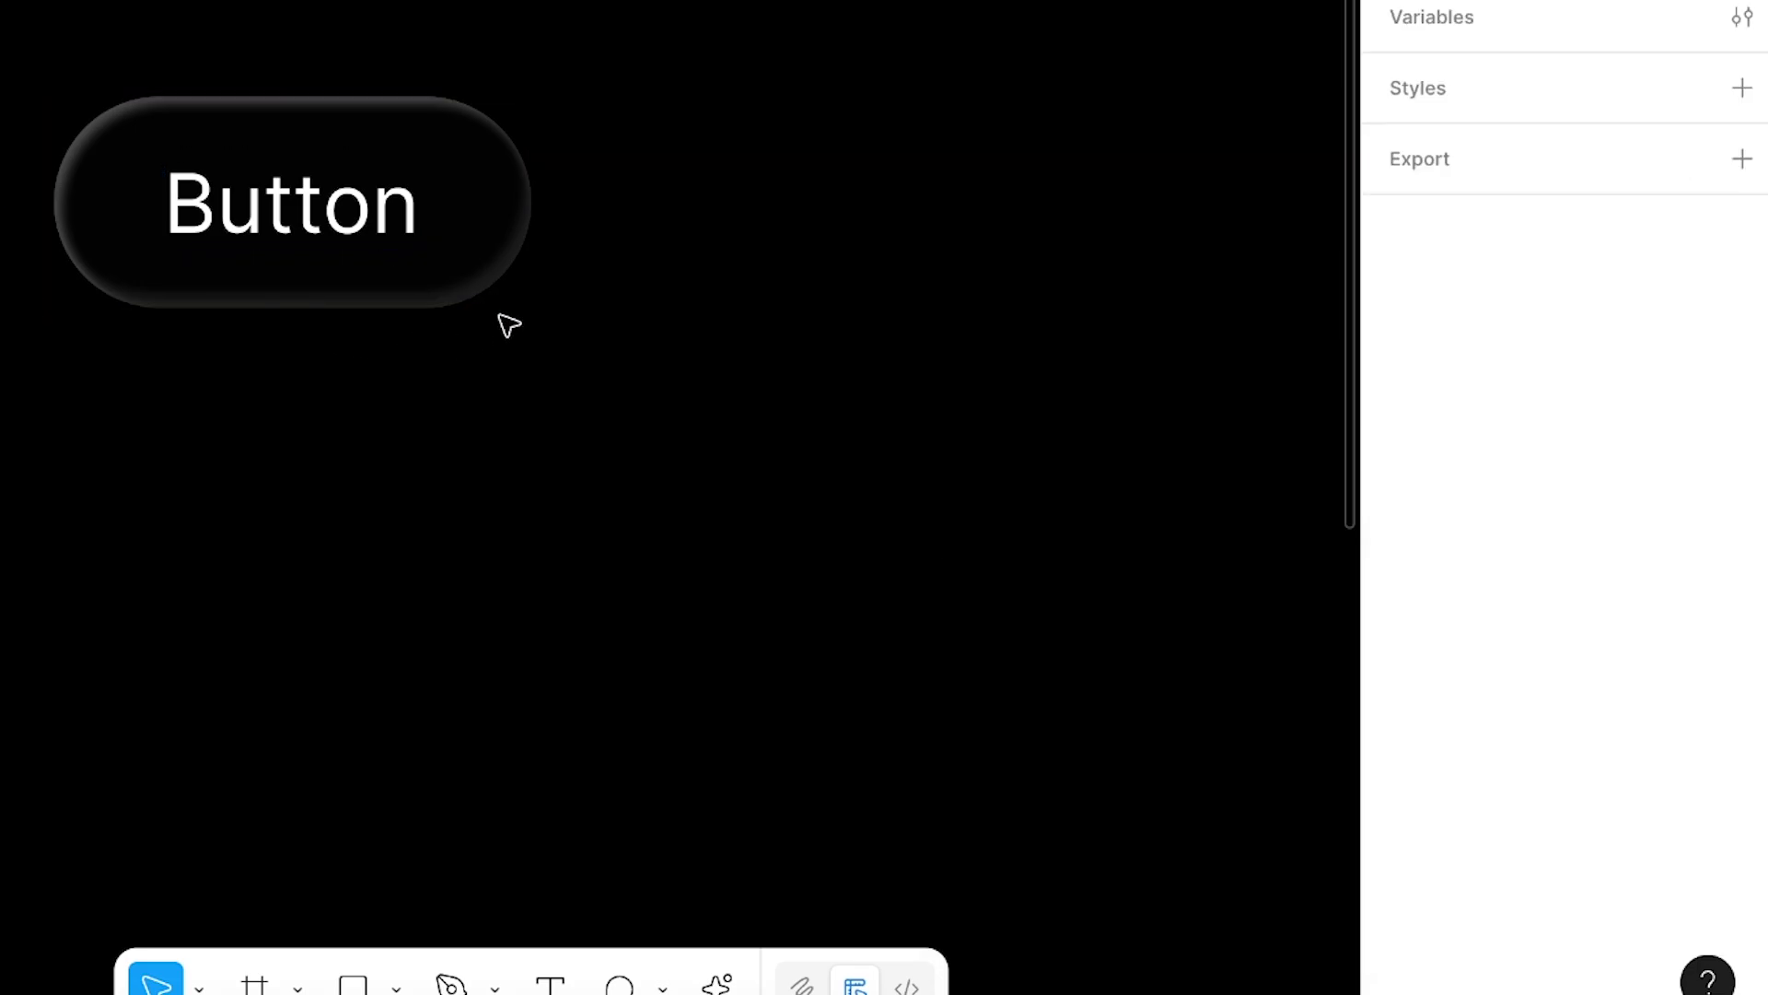
# Step: Add a third effect to the button frame and make it an Inner shadow
pyautogui.click(424, 276)
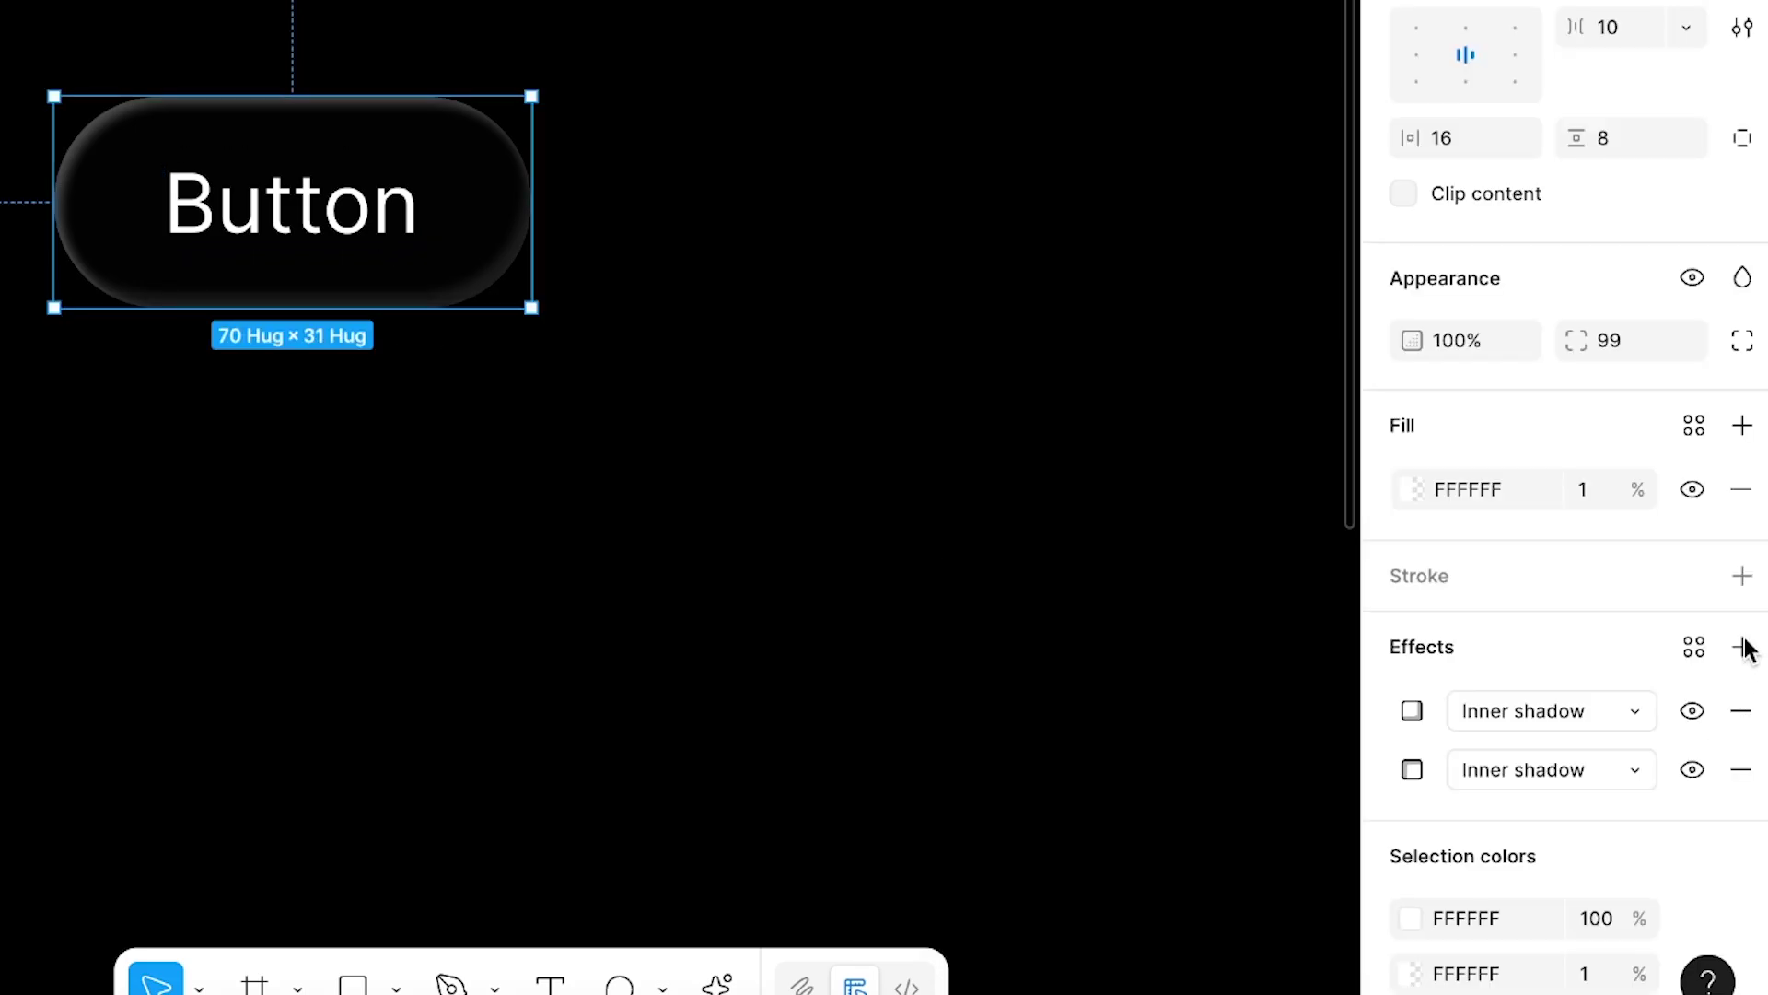
pyautogui.click(1743, 647)
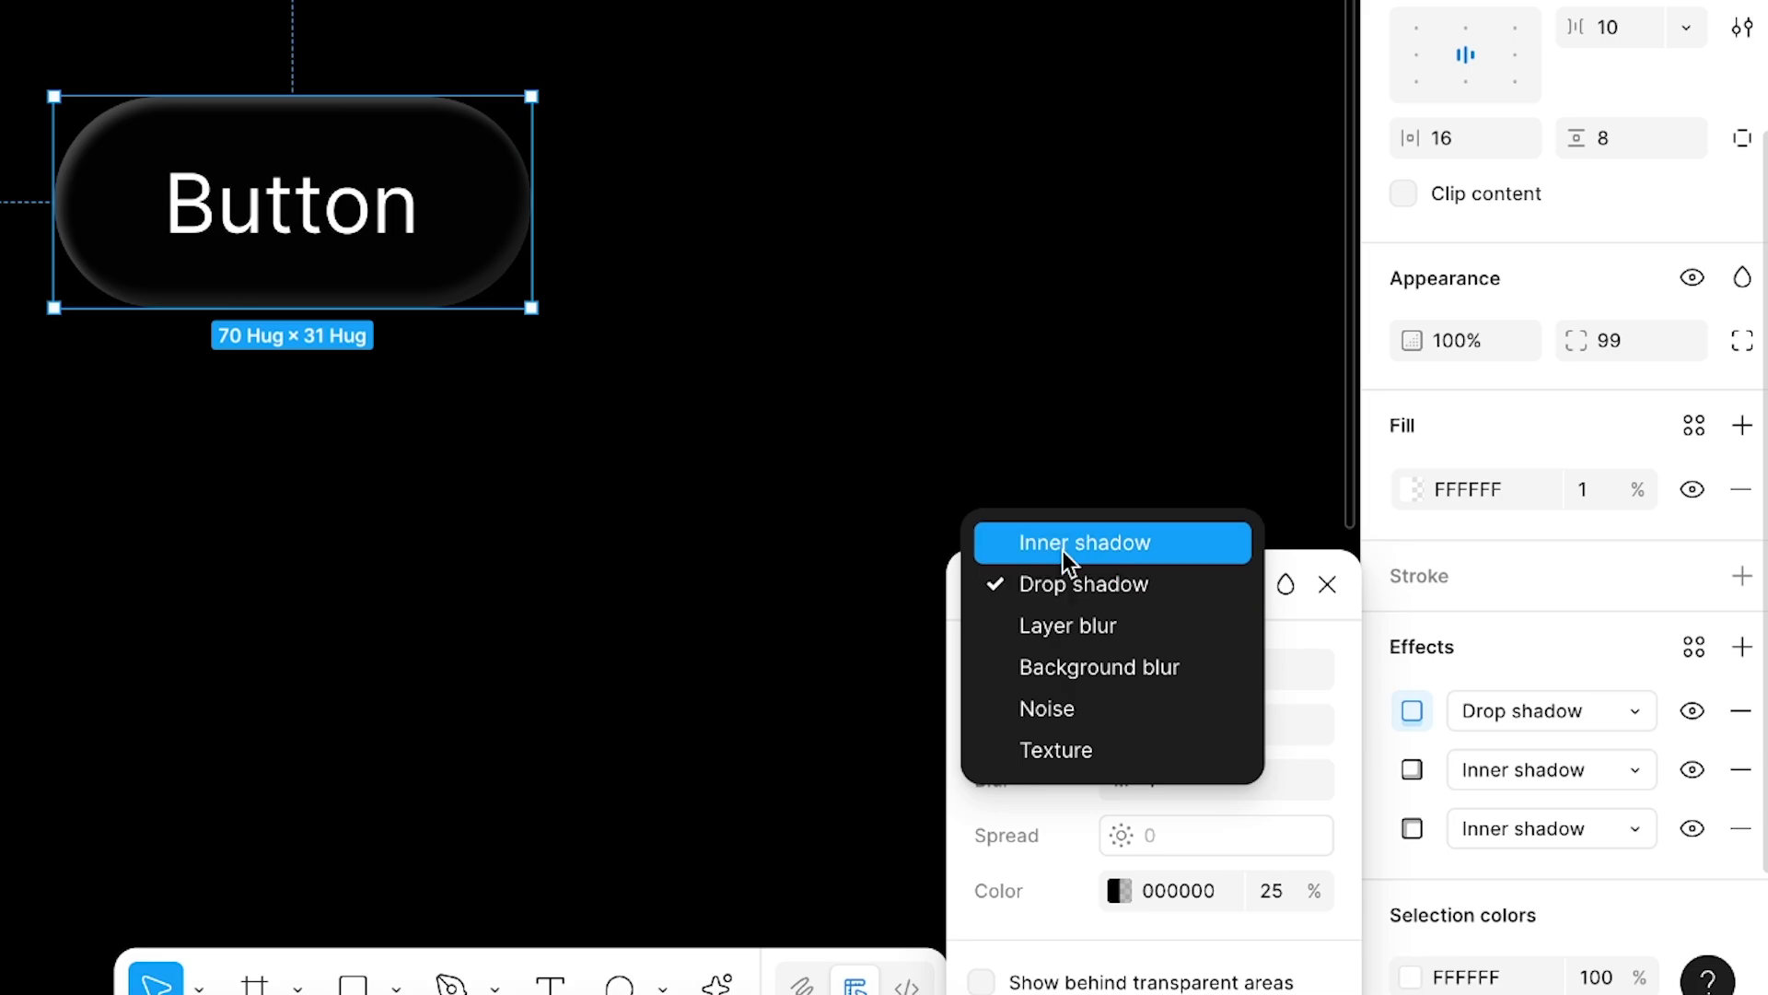
pyautogui.click(1067, 550)
# Step: Set the third inner shadow's color to FFFFFF at 30% opacity
pyautogui.click(1175, 892)
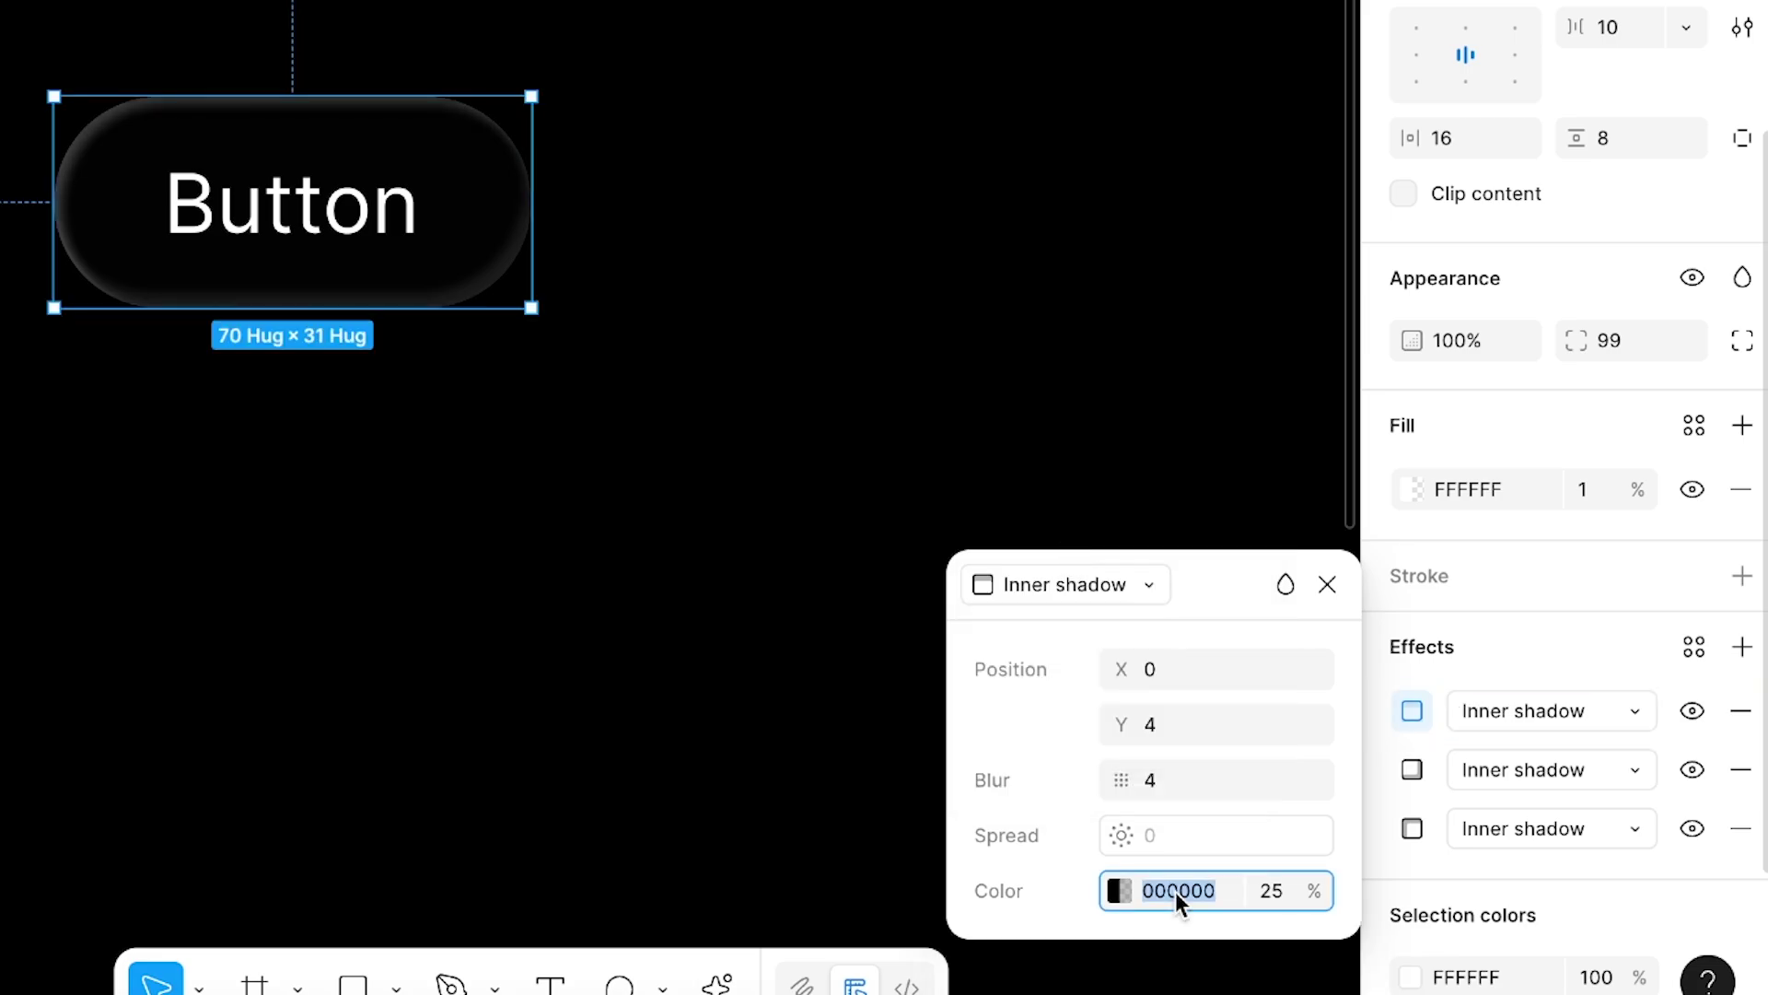
pyautogui.write('f')
pyautogui.press('Return')
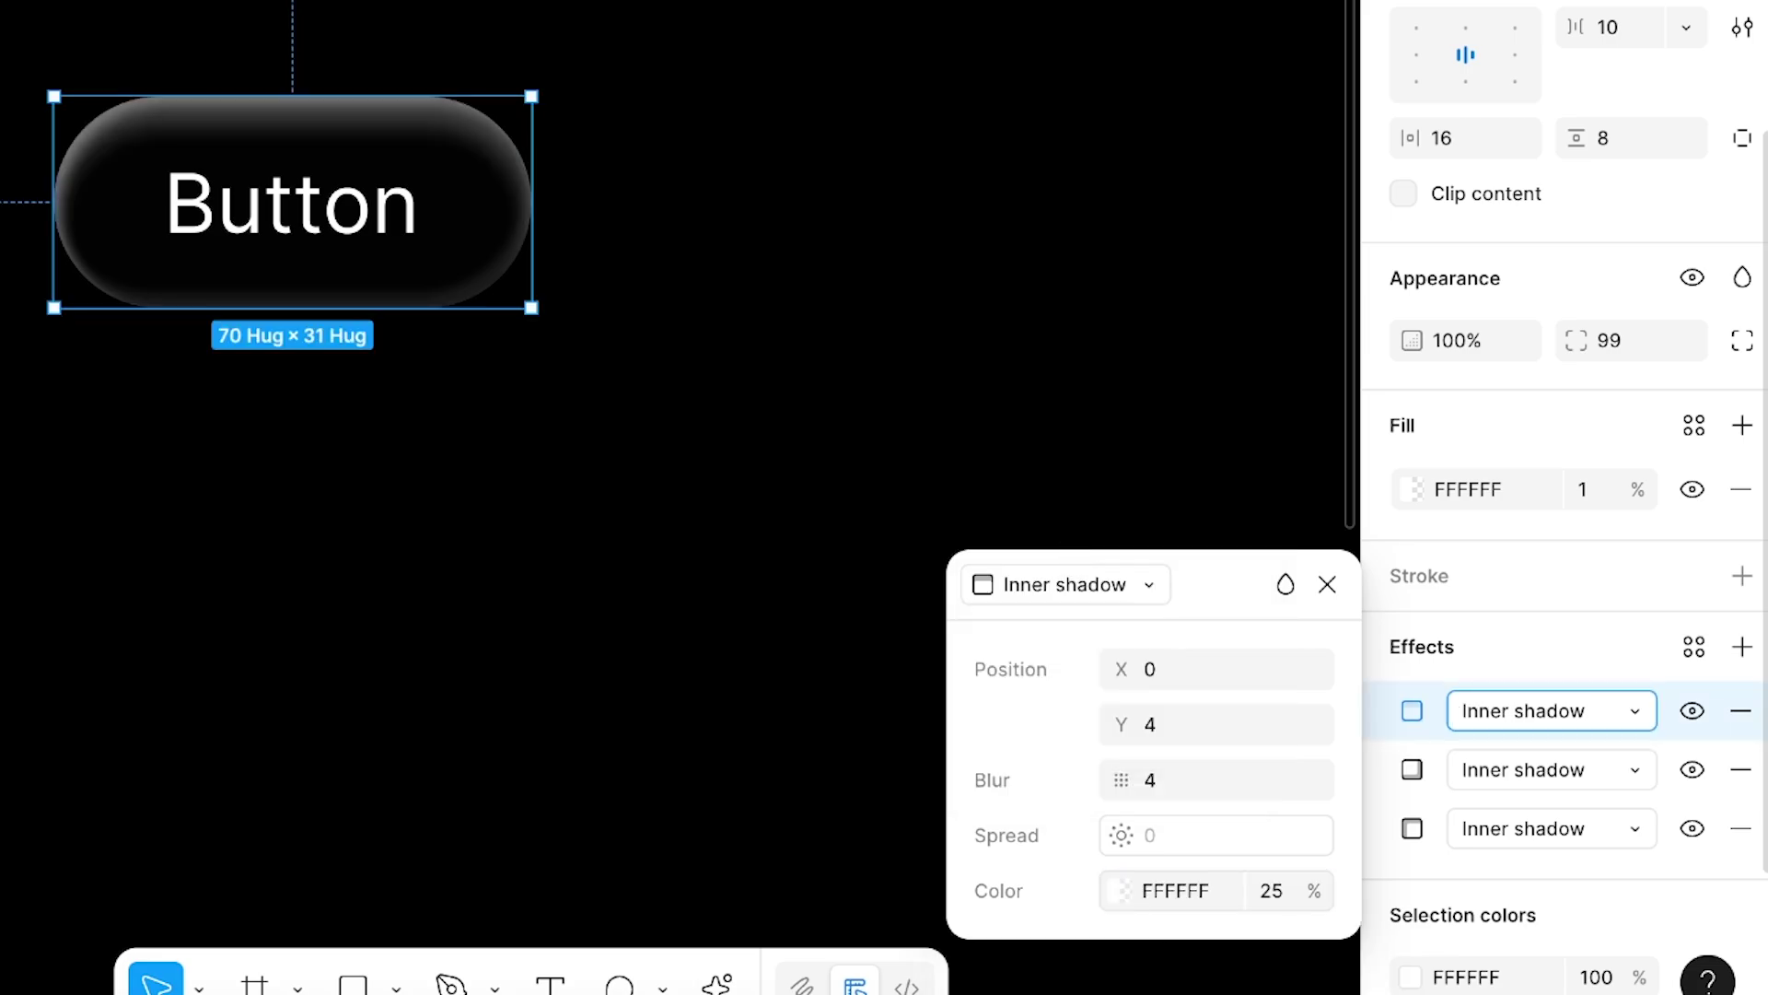
pyautogui.click(1271, 891)
pyautogui.write('30')
pyautogui.press('Return')
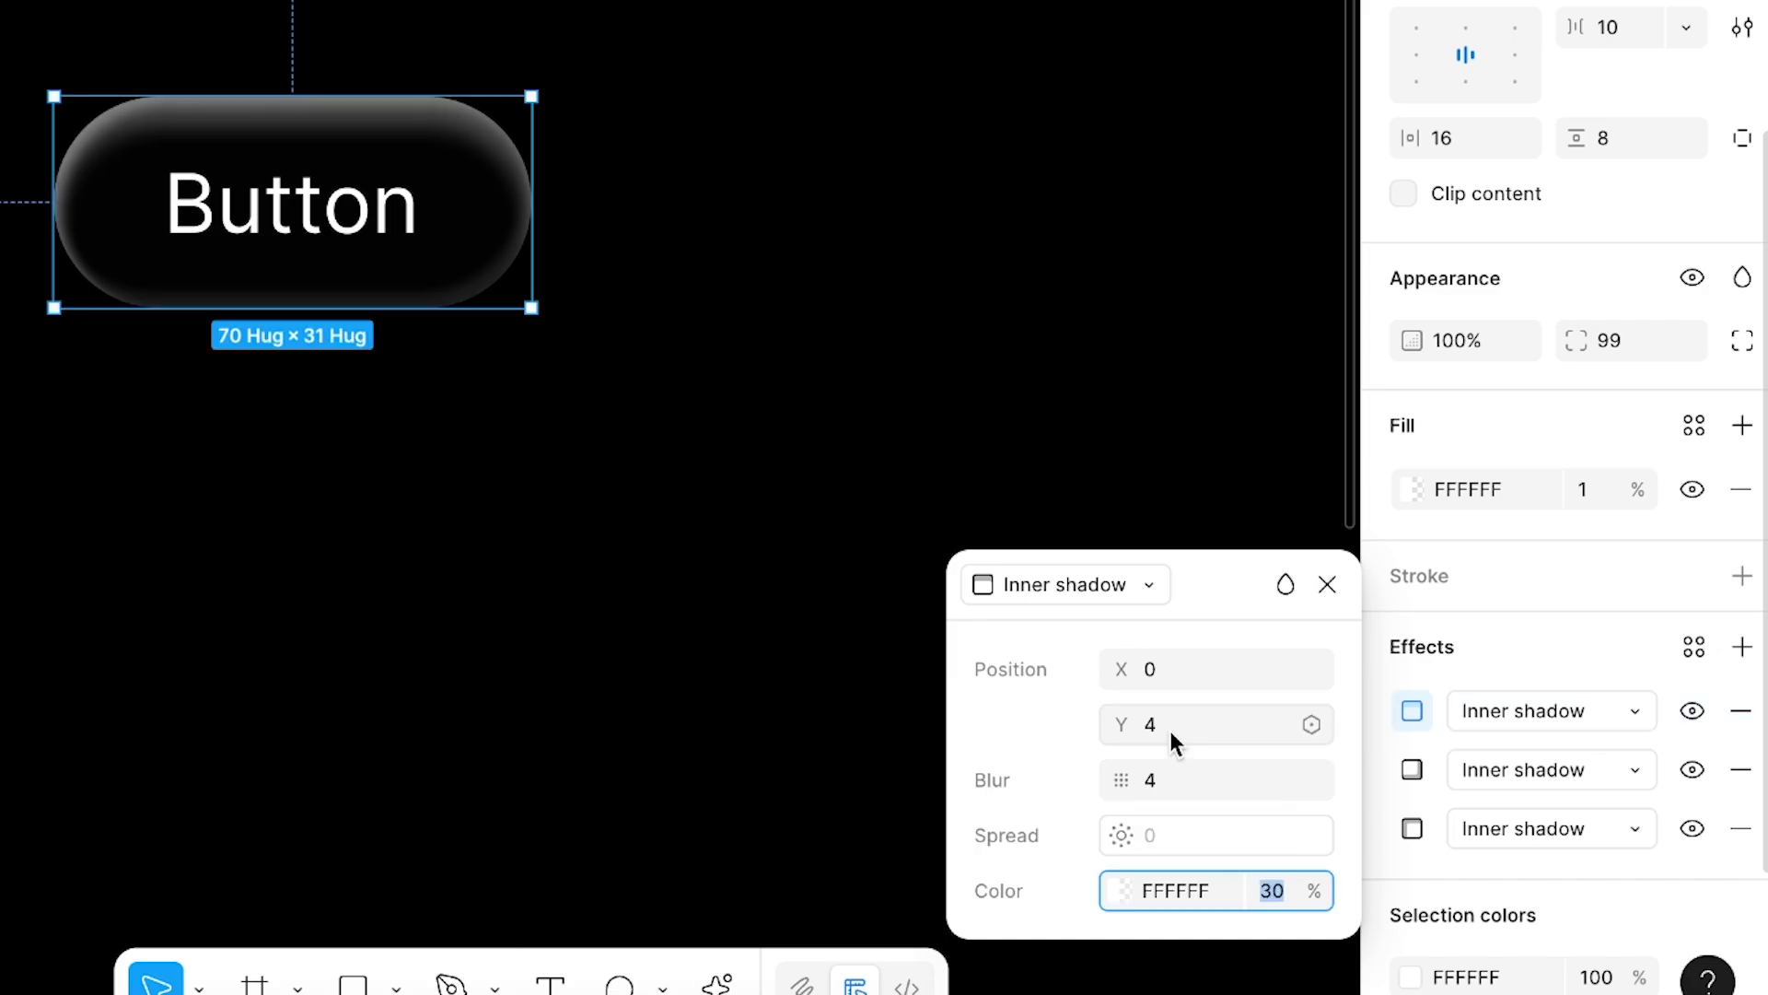
# Step: Set the third inner shadow's Y position to 0 and increase its blur to about 9
pyautogui.click(1176, 663)
pyautogui.press('Tab')
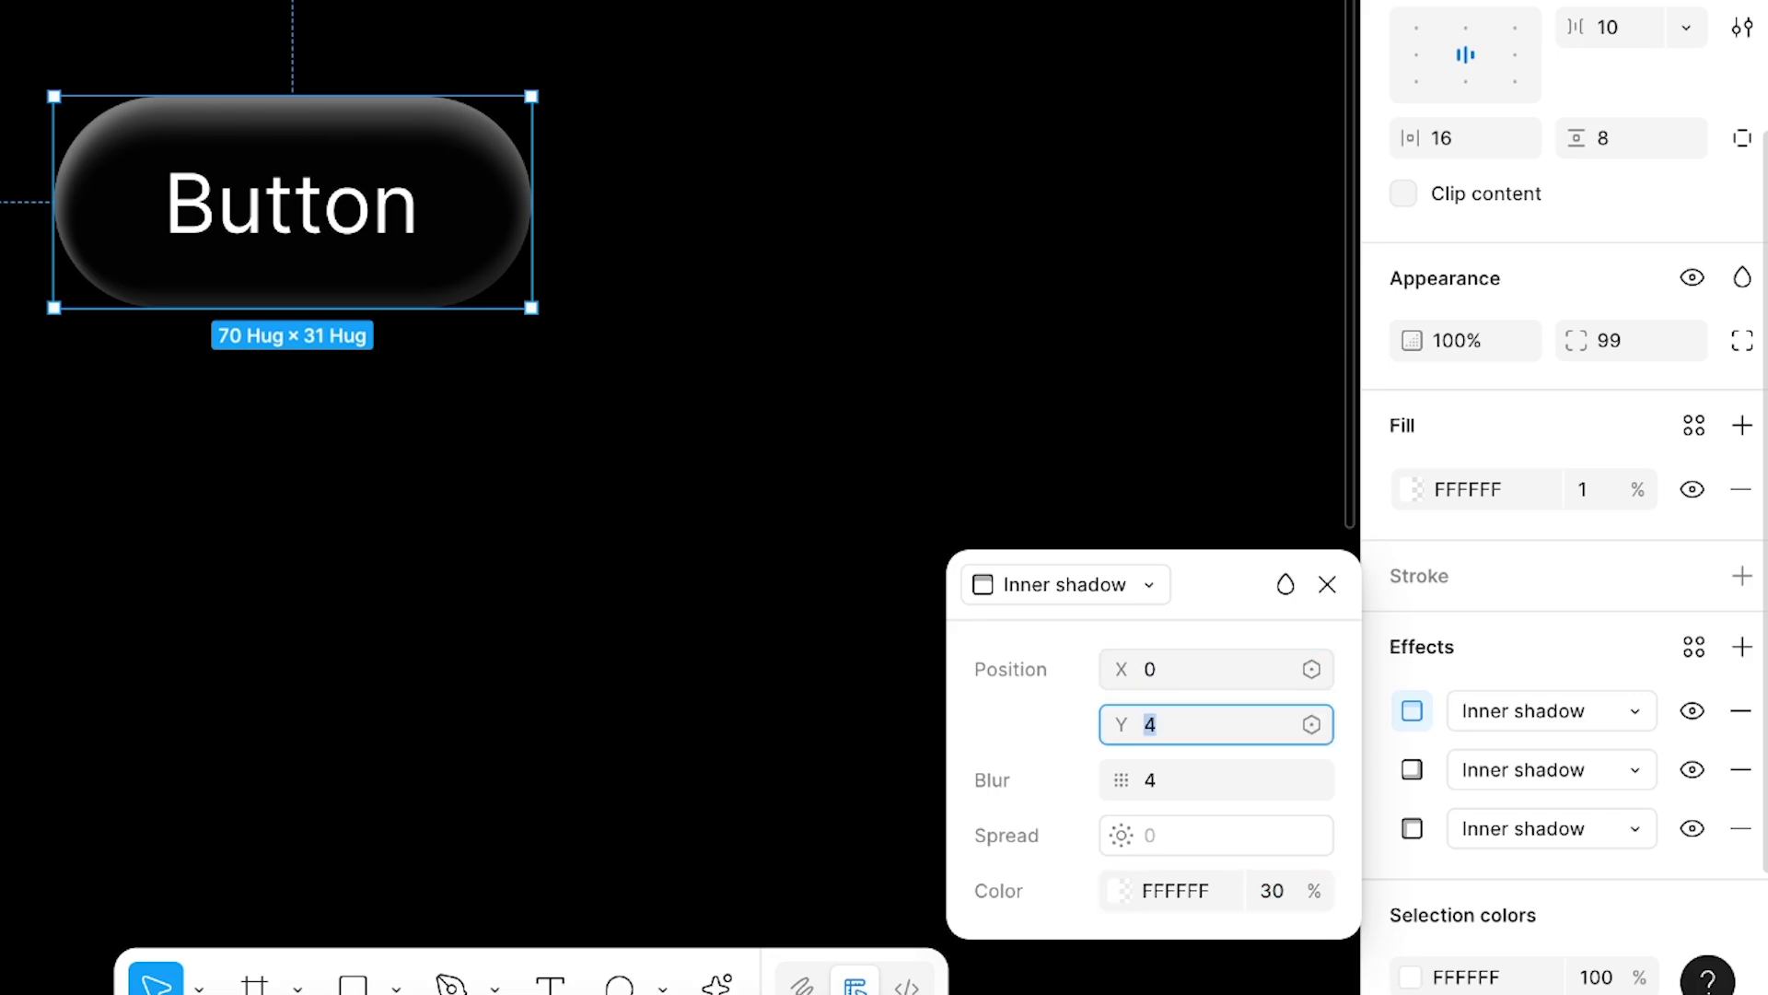
pyautogui.write('0')
pyautogui.click(1178, 789)
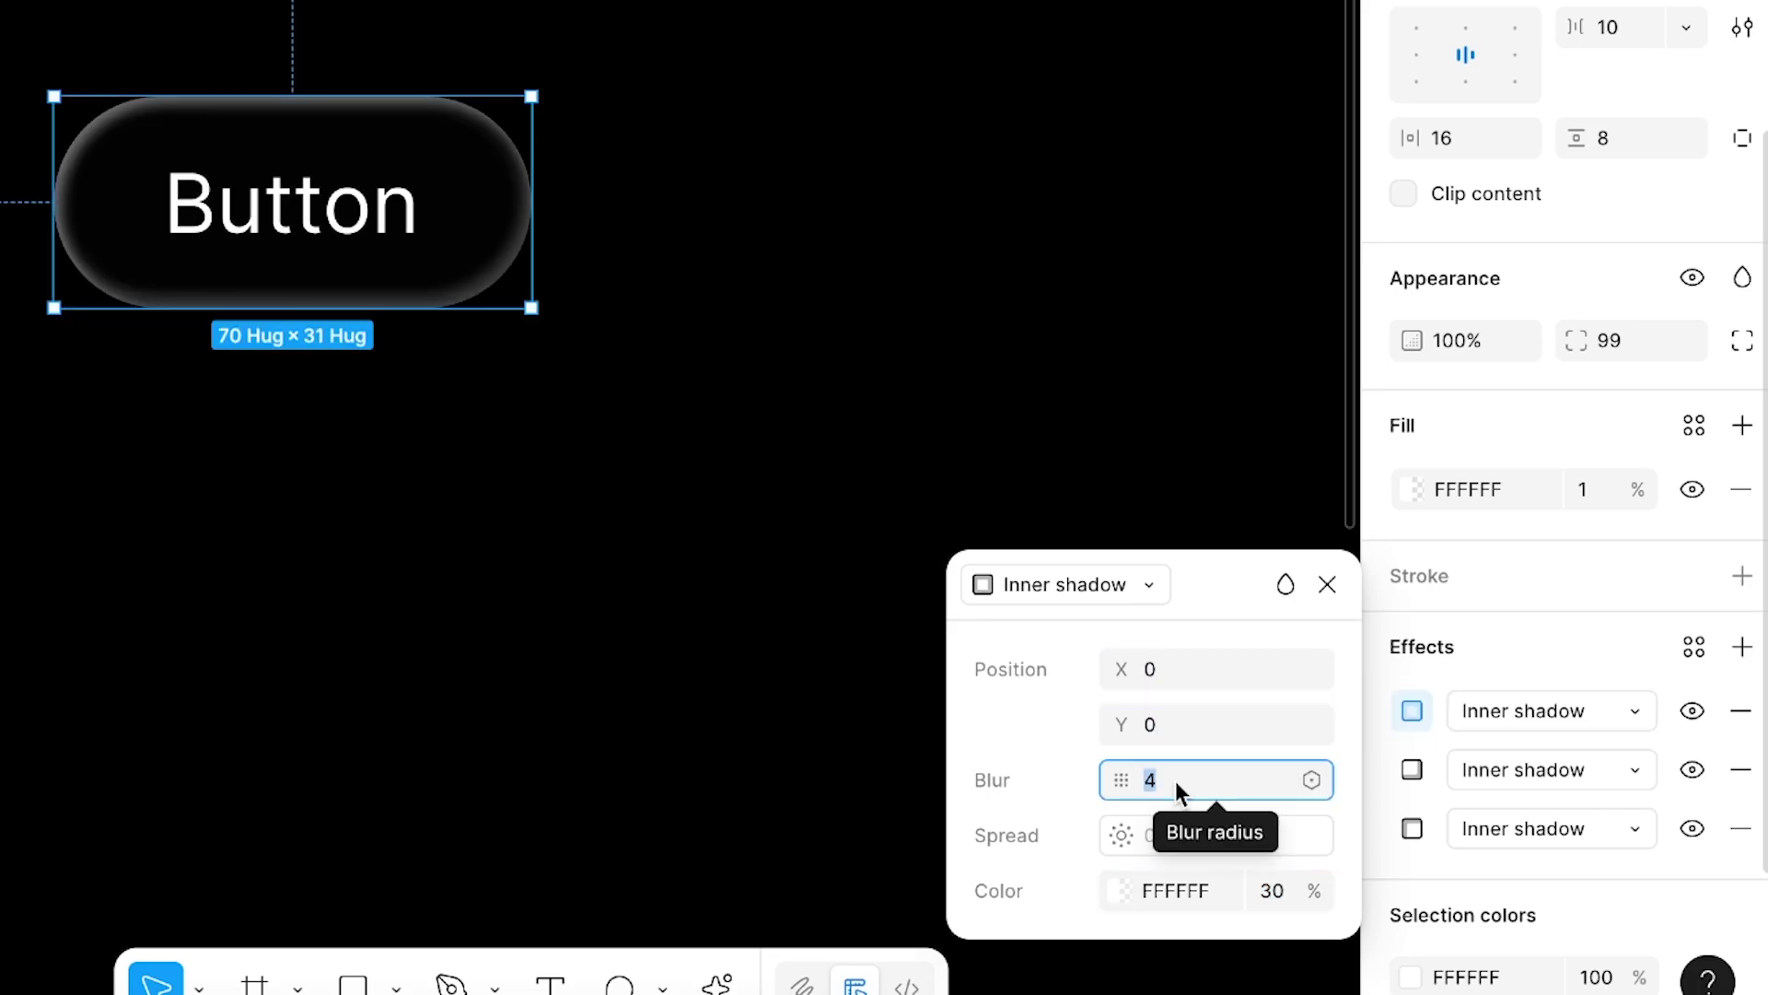
pyautogui.write('8')
pyautogui.press('Return')
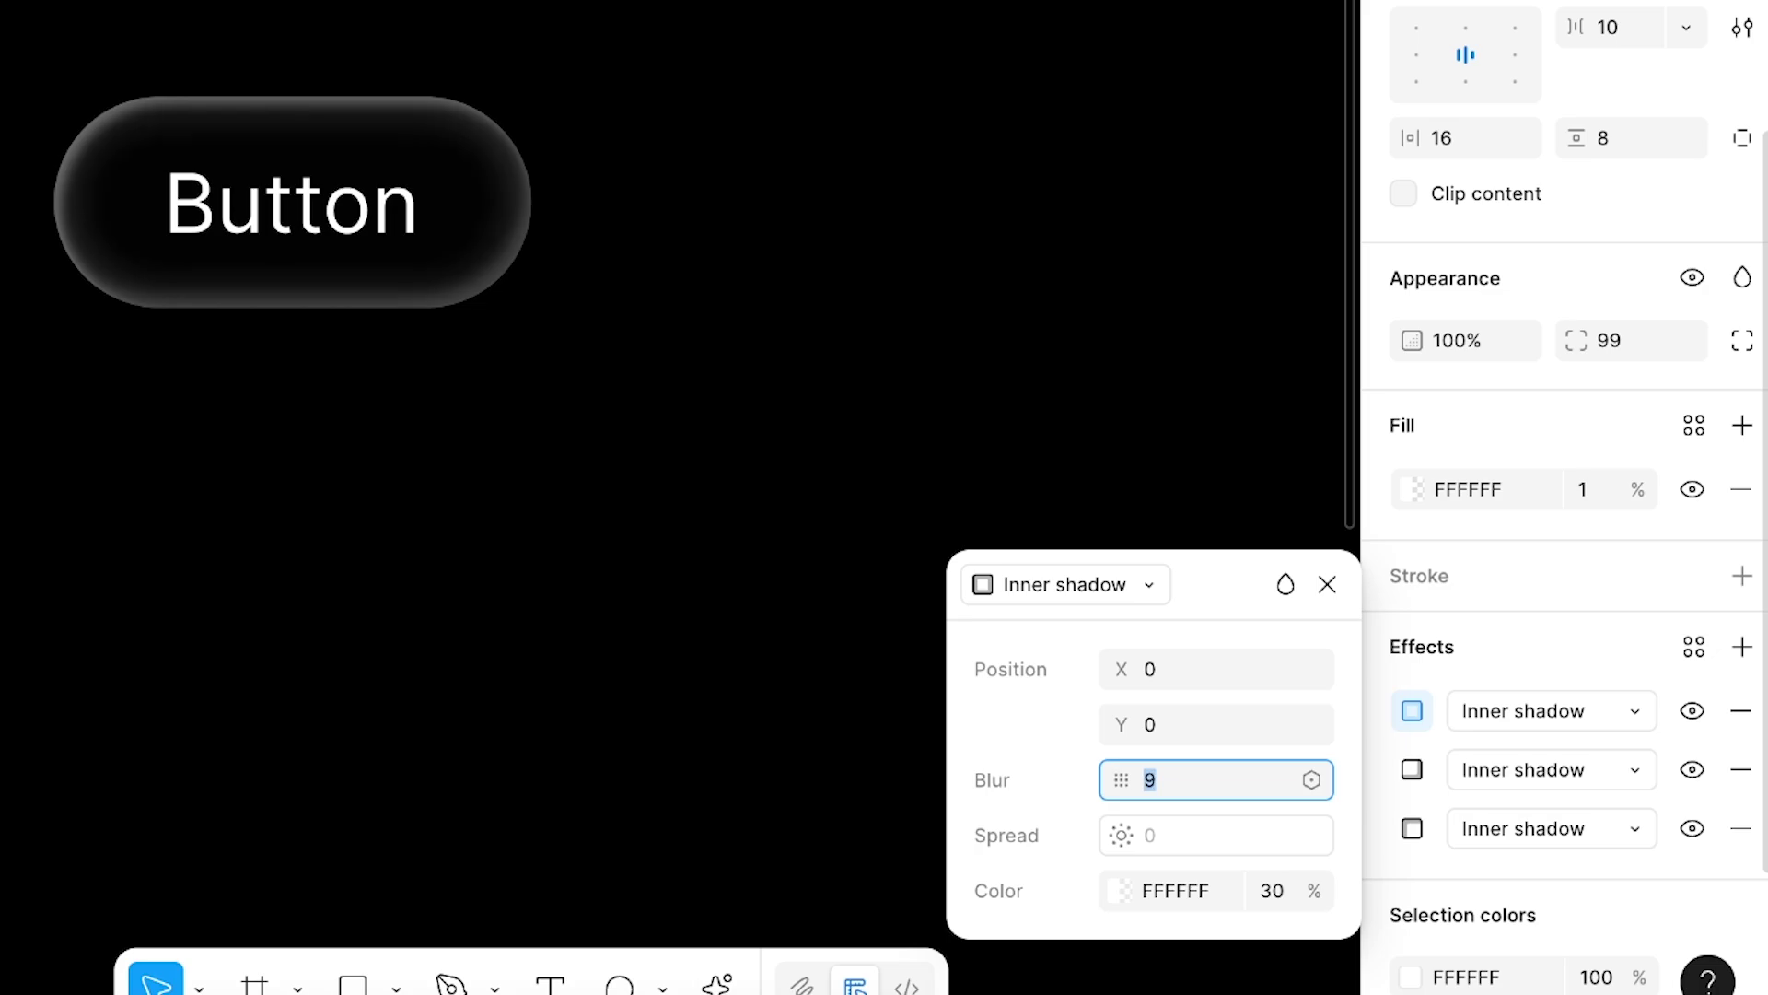
pyautogui.press('Up')
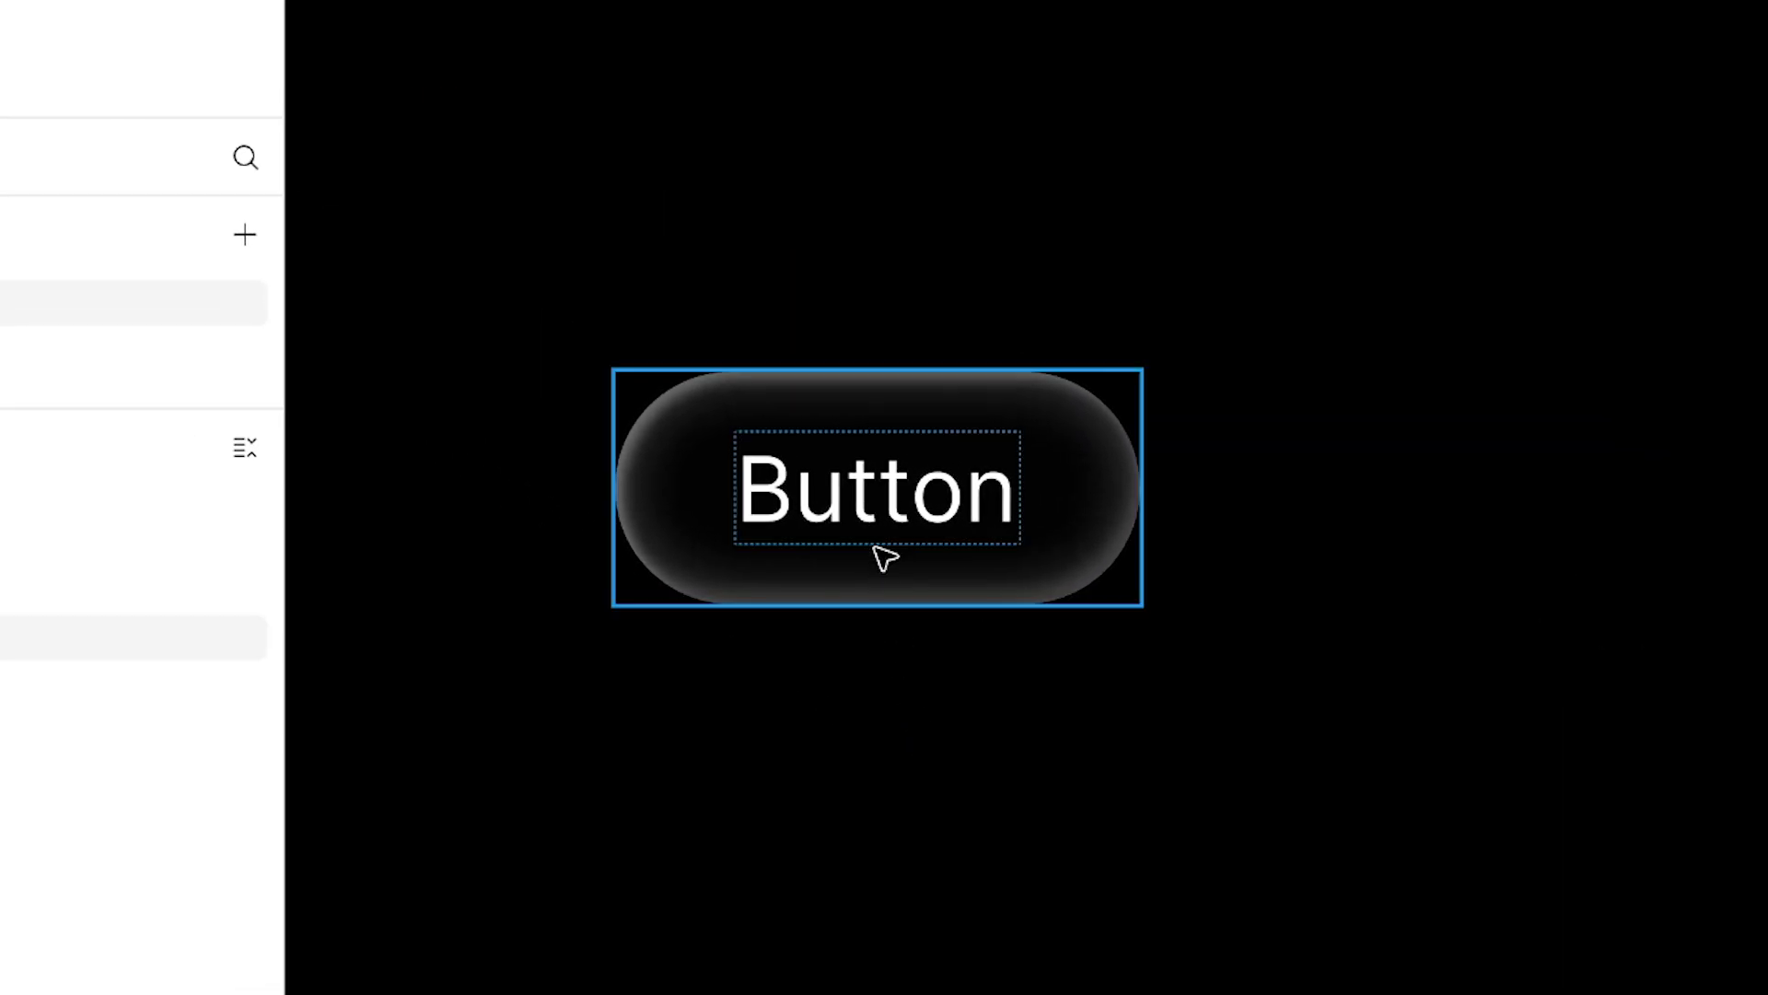
# Step: Move the button from the black frame onto the photo in the other frame
pyautogui.click(856, 527)
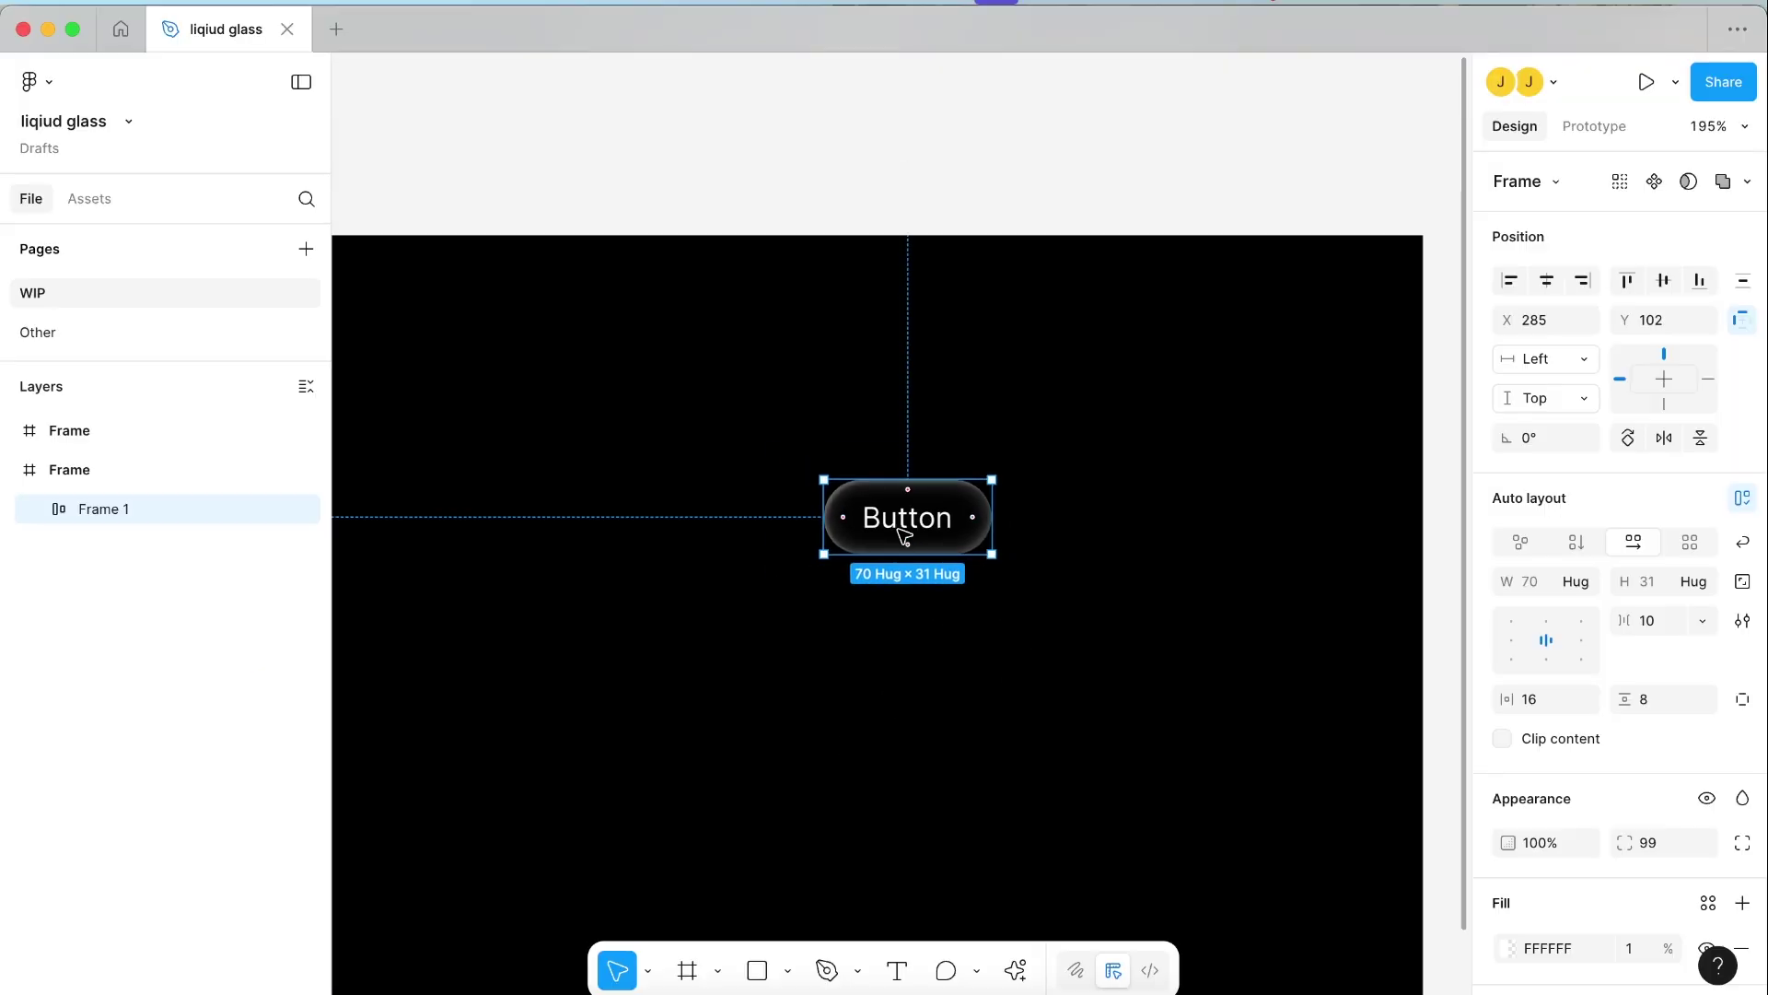
pyautogui.scroll(3, 904, 536)
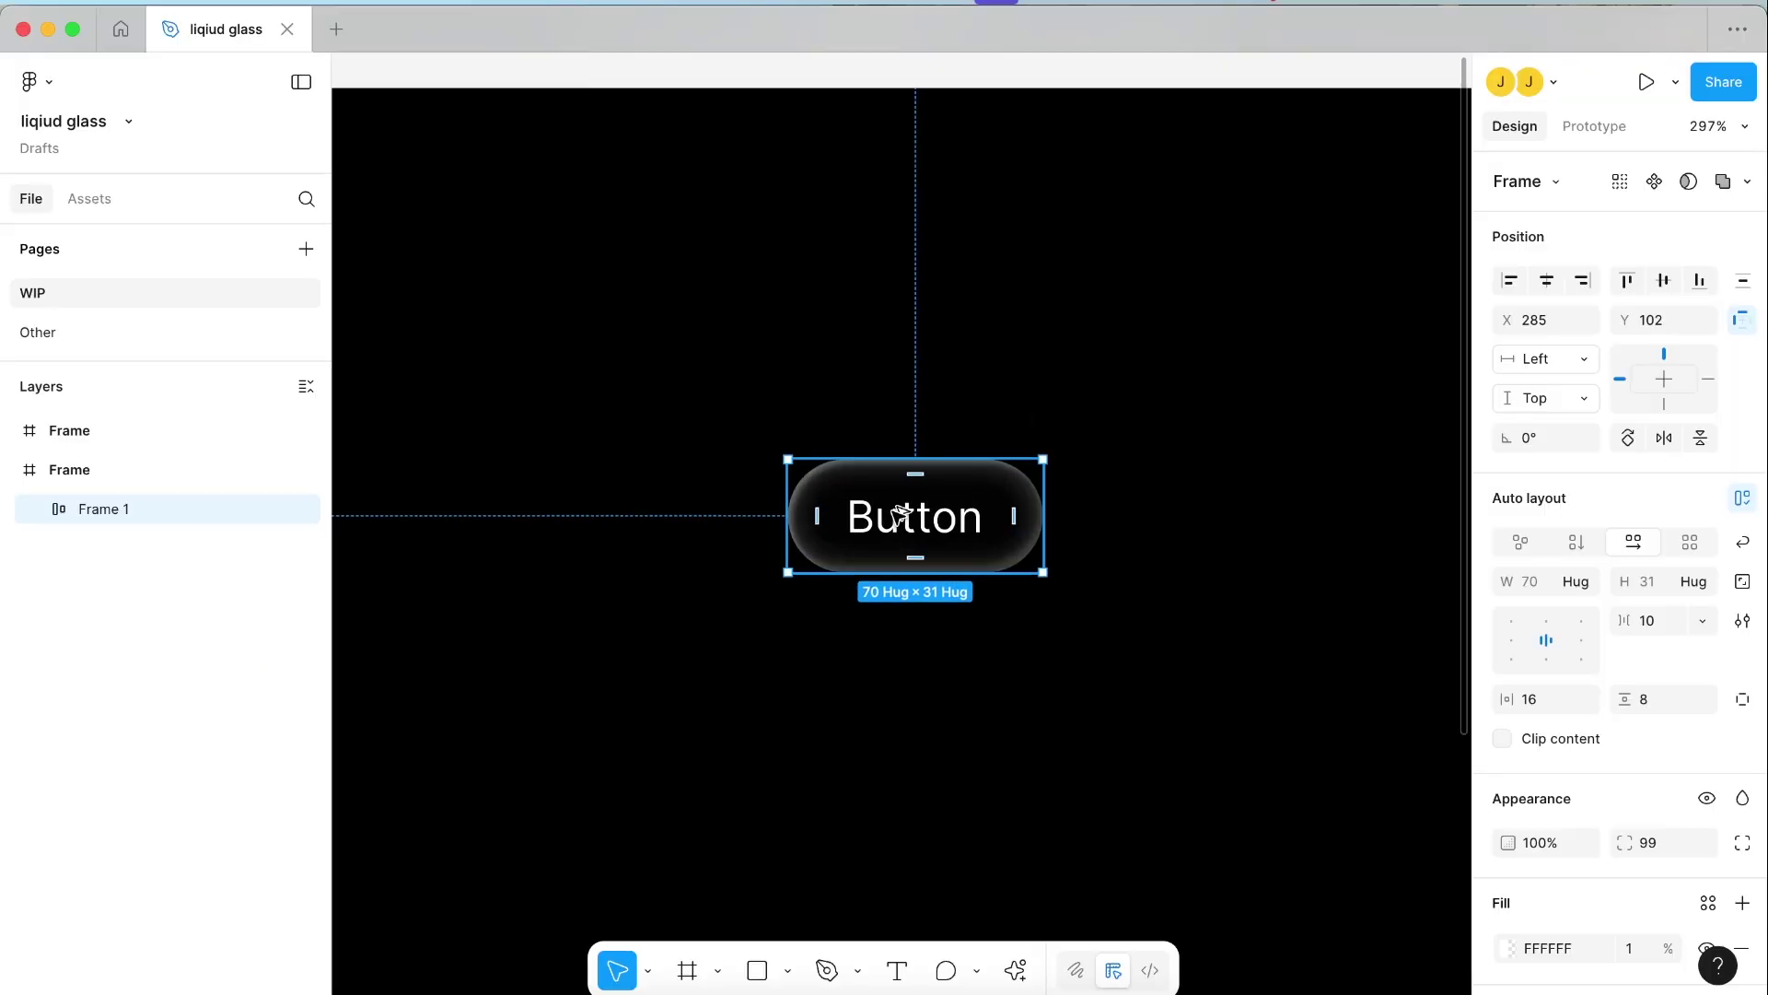
pyautogui.moveTo(899, 518); pyautogui.dragTo(1084, 484)
pyautogui.scroll(2, 921, 553)
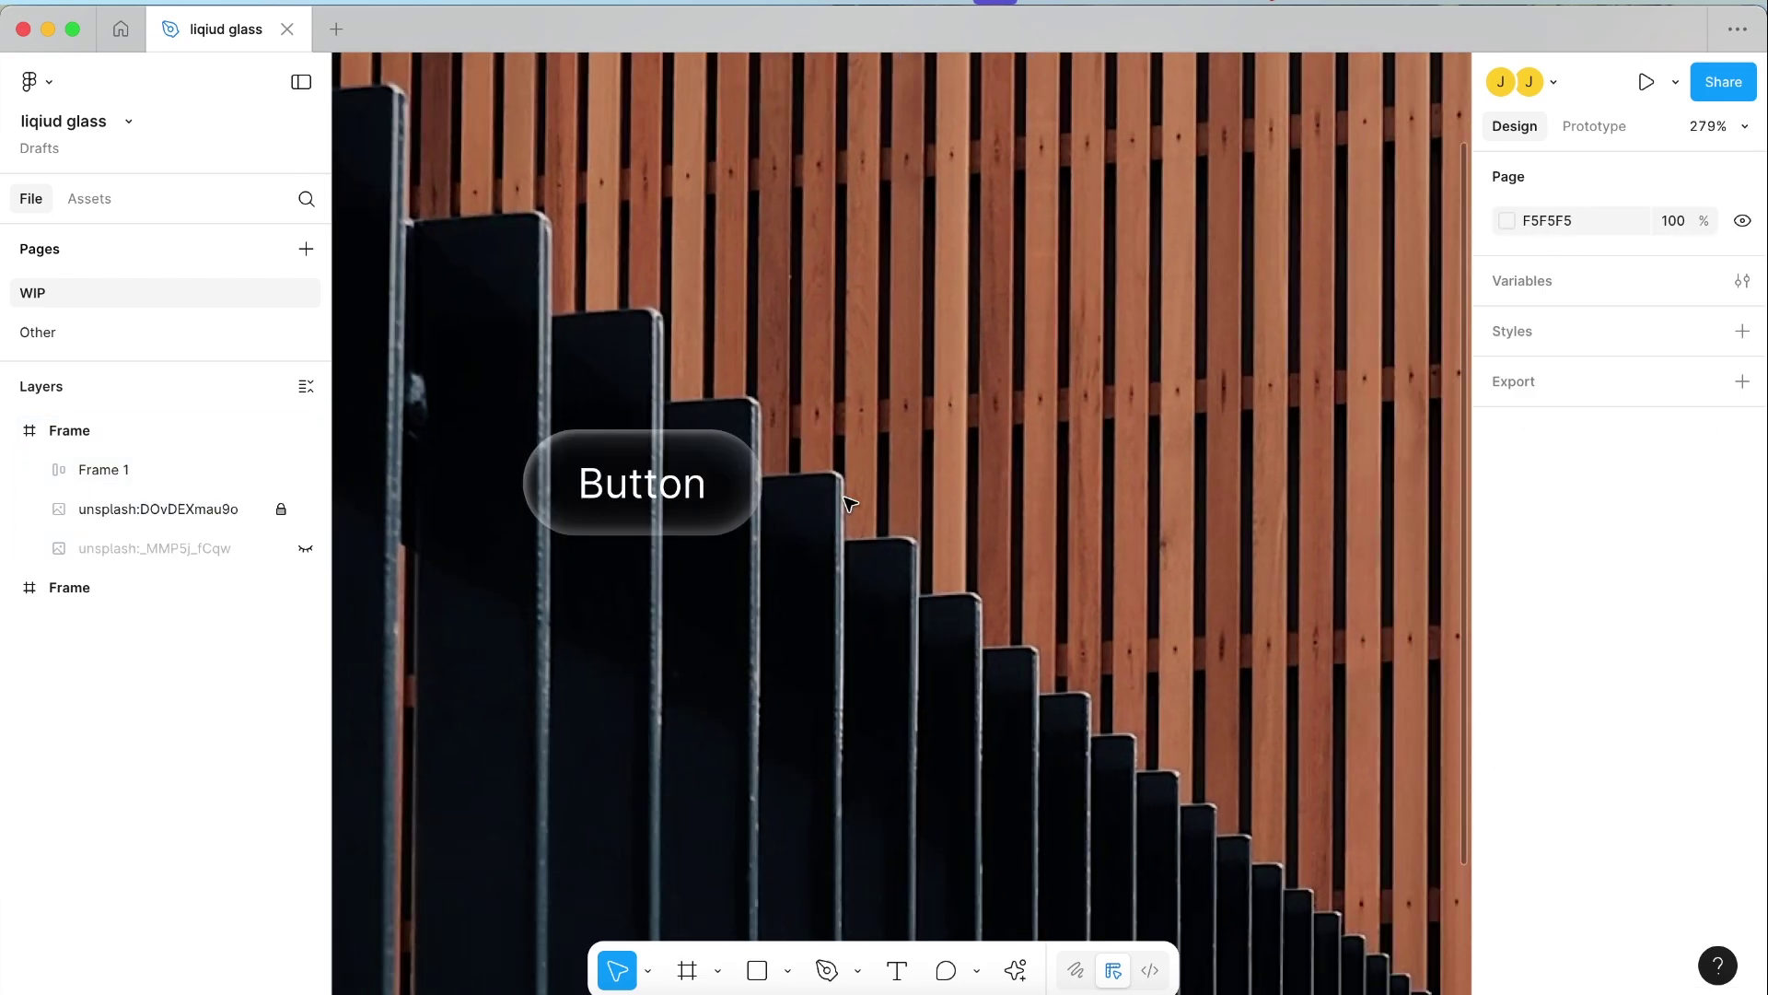
# Step: Draw a rectangle beside the button and size it to 70 wide by 31 high to match the button
pyautogui.press('r')
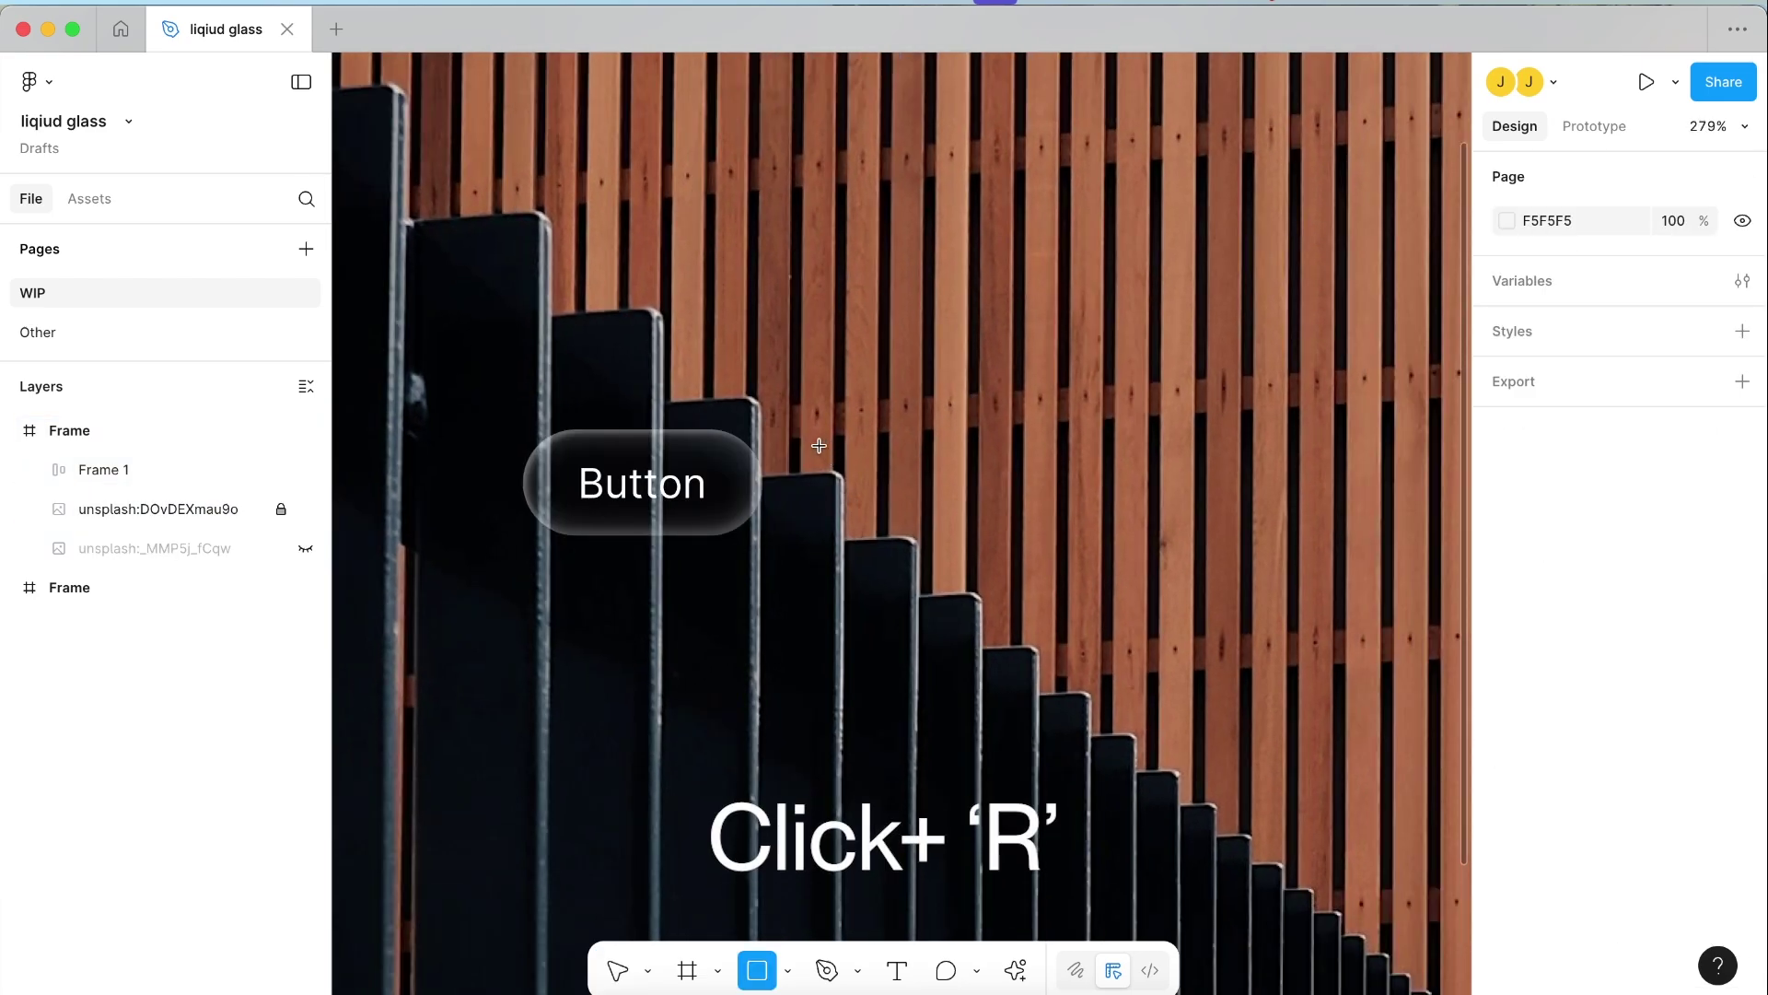
pyautogui.moveTo(799, 480); pyautogui.dragTo(1053, 617)
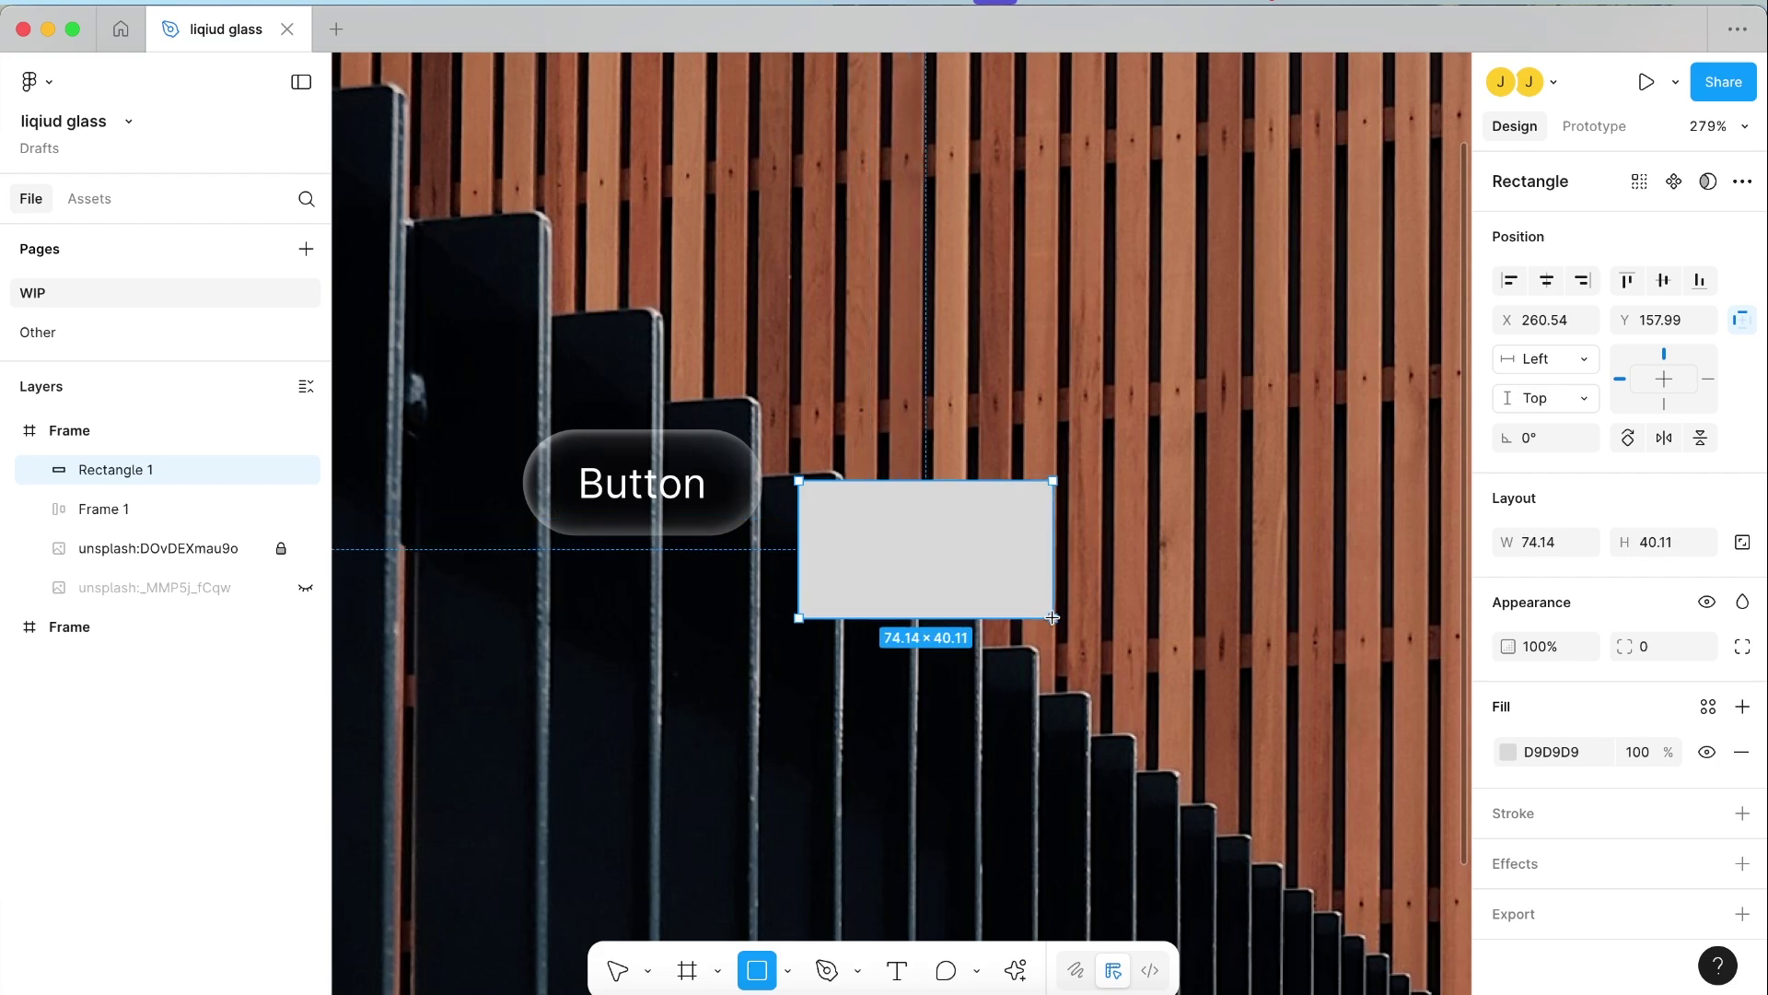
pyautogui.click(697, 479)
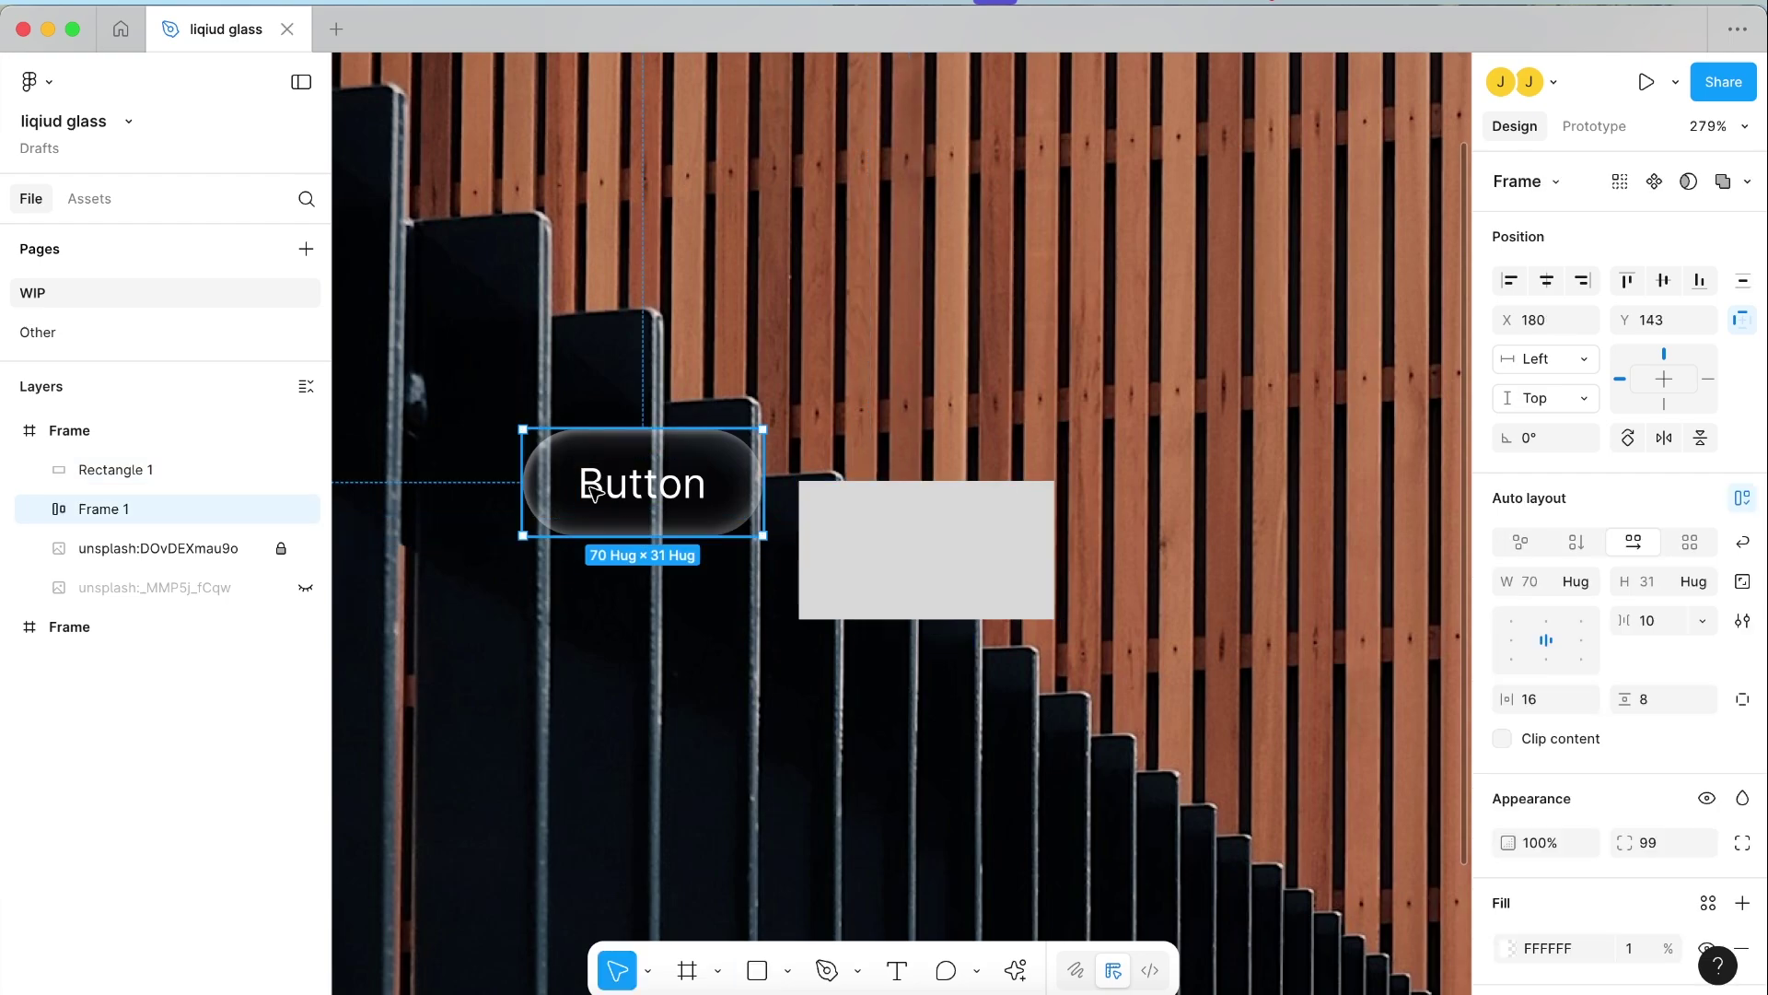
pyautogui.click(969, 480)
pyautogui.click(1544, 547)
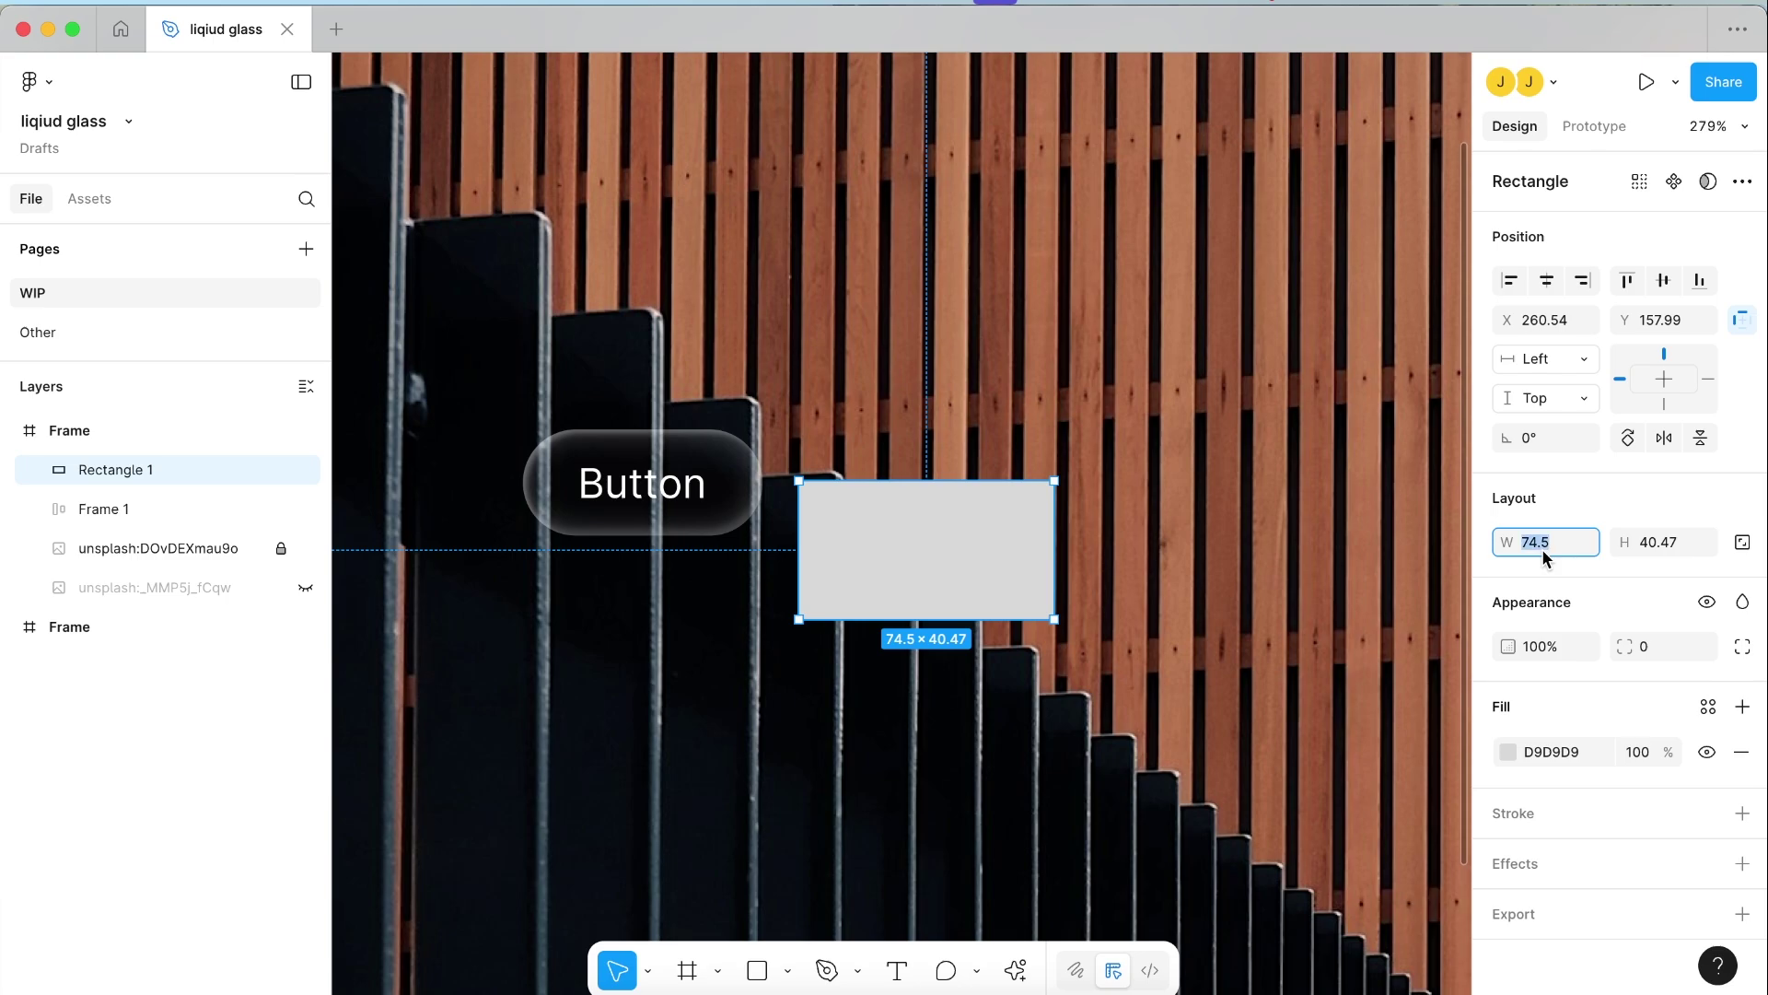
pyautogui.write('70')
pyautogui.click(1671, 551)
pyautogui.write('31')
pyautogui.press('Return')
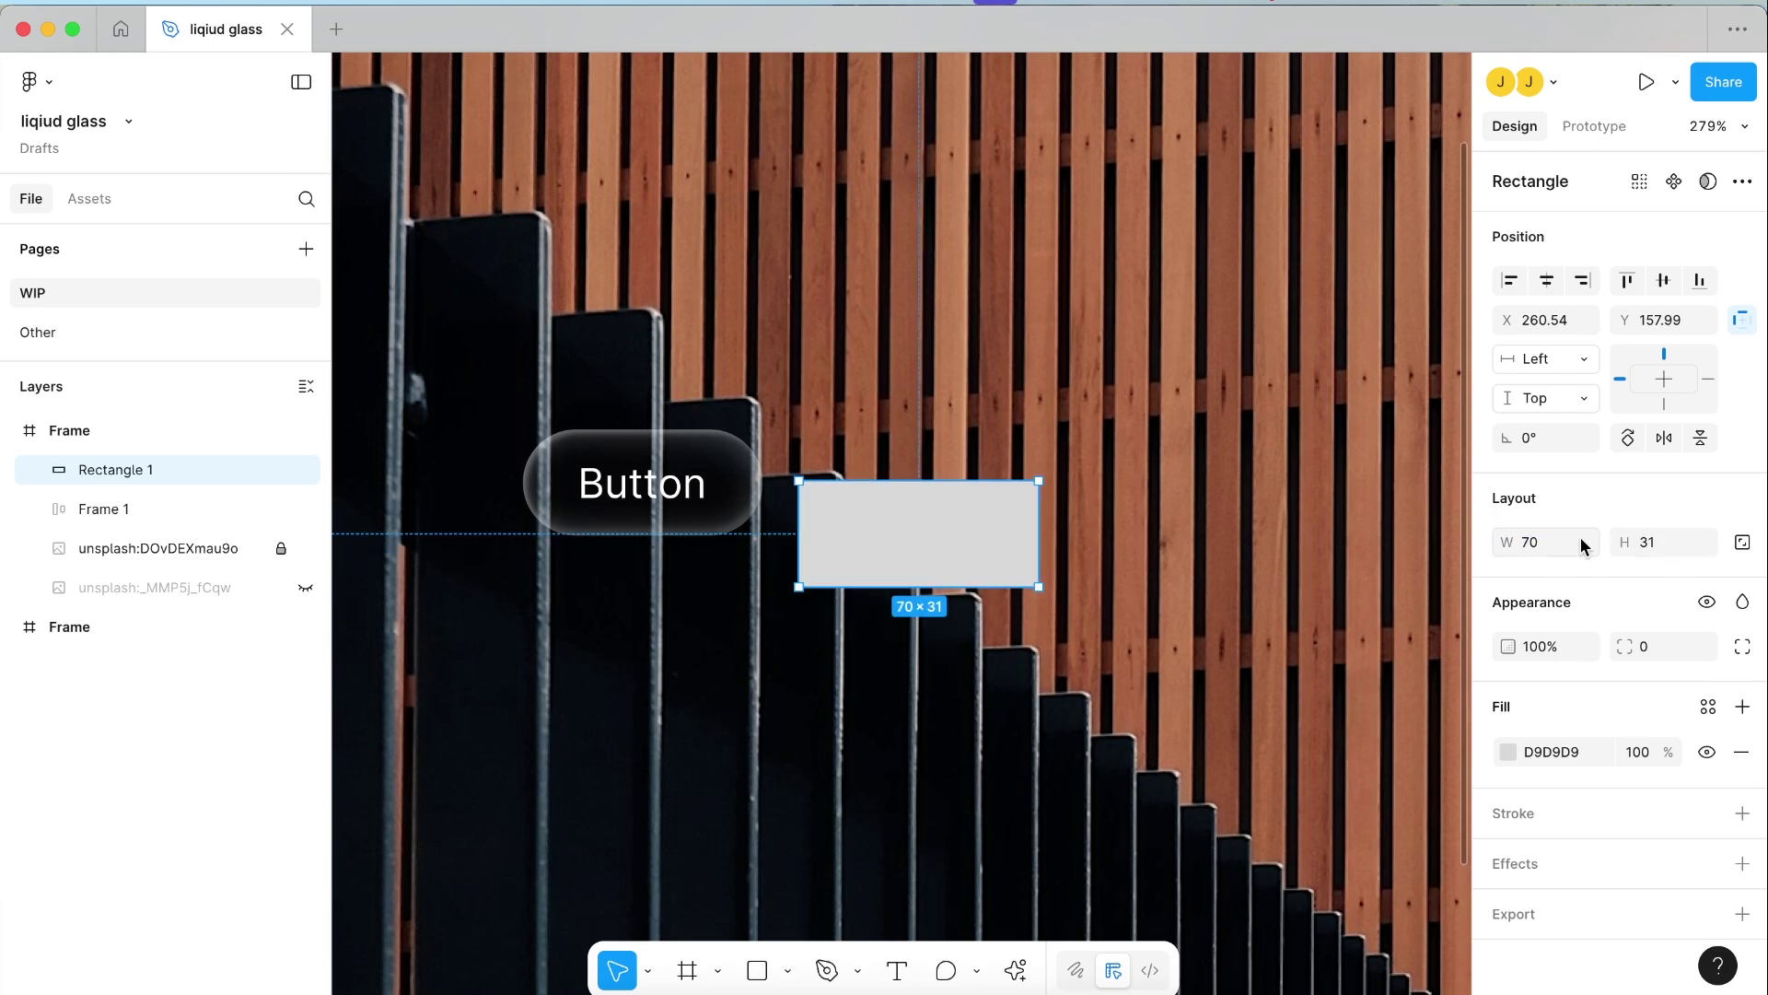
# Step: Enlarge the rectangle by 20 in each dimension, to 90 wide by 51 high
pyautogui.click(1581, 542)
pyautogui.press('Right')
pyautogui.write('+20')
pyautogui.press('Return')
pyautogui.click(1678, 549)
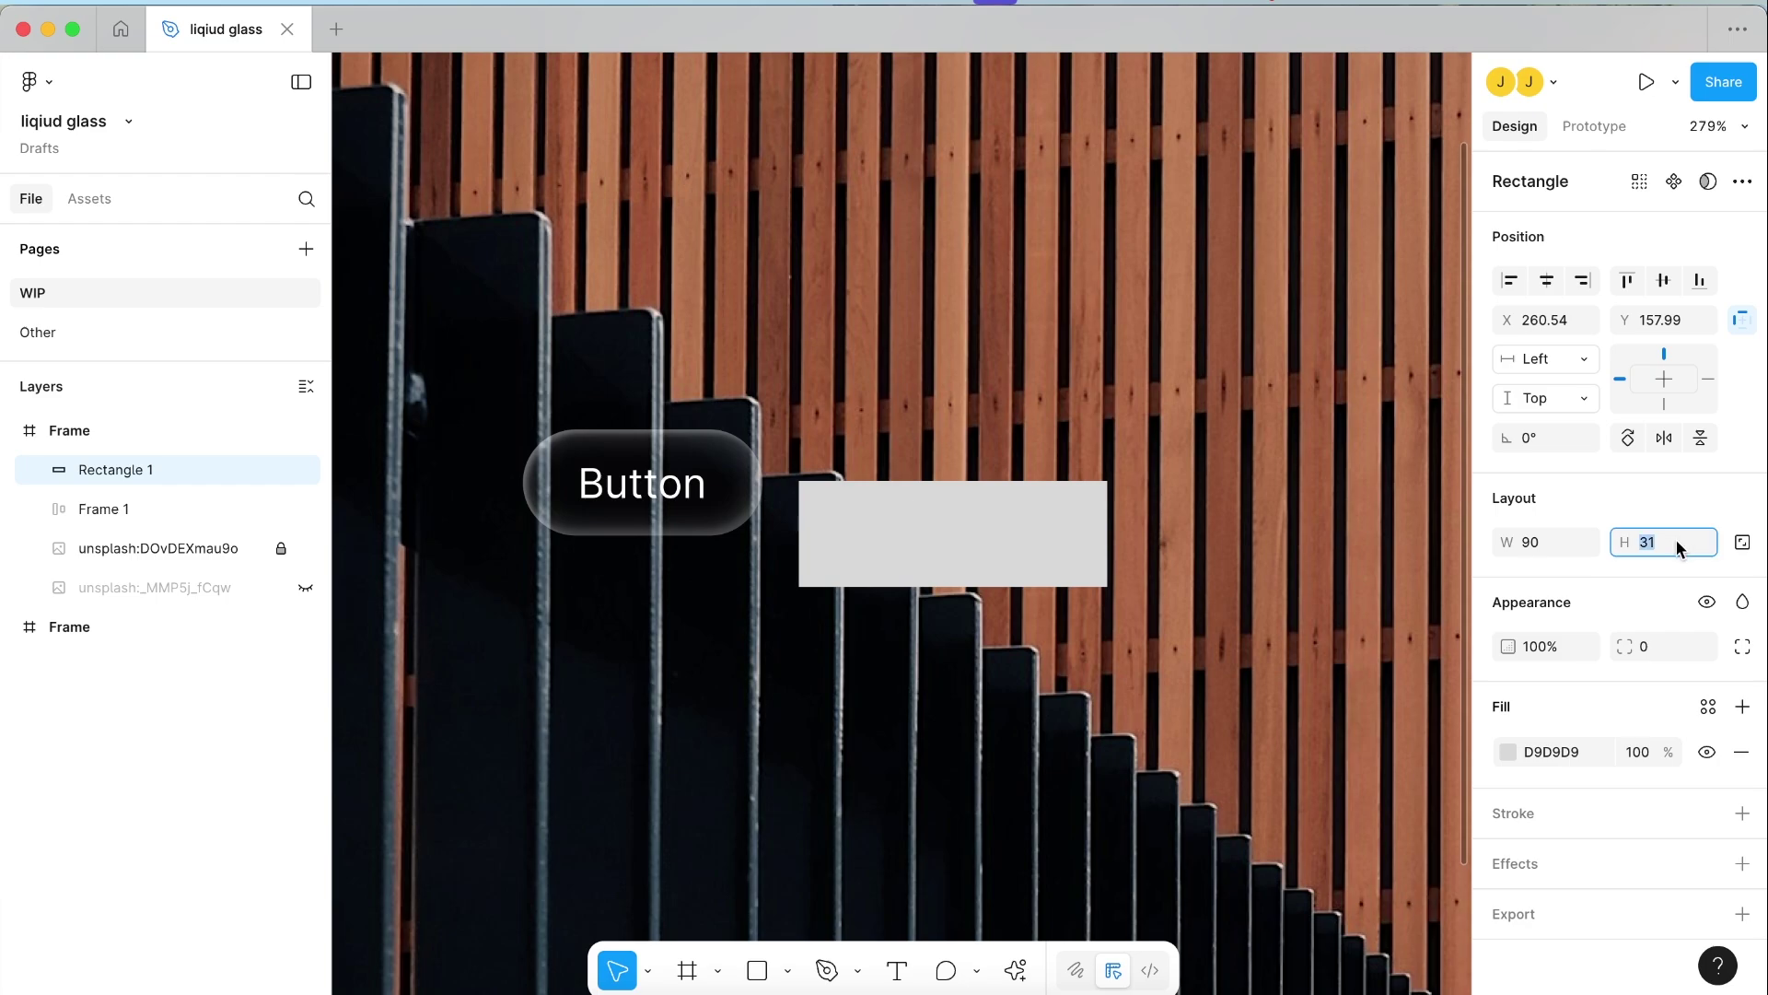
pyautogui.press('Right')
pyautogui.write('+20')
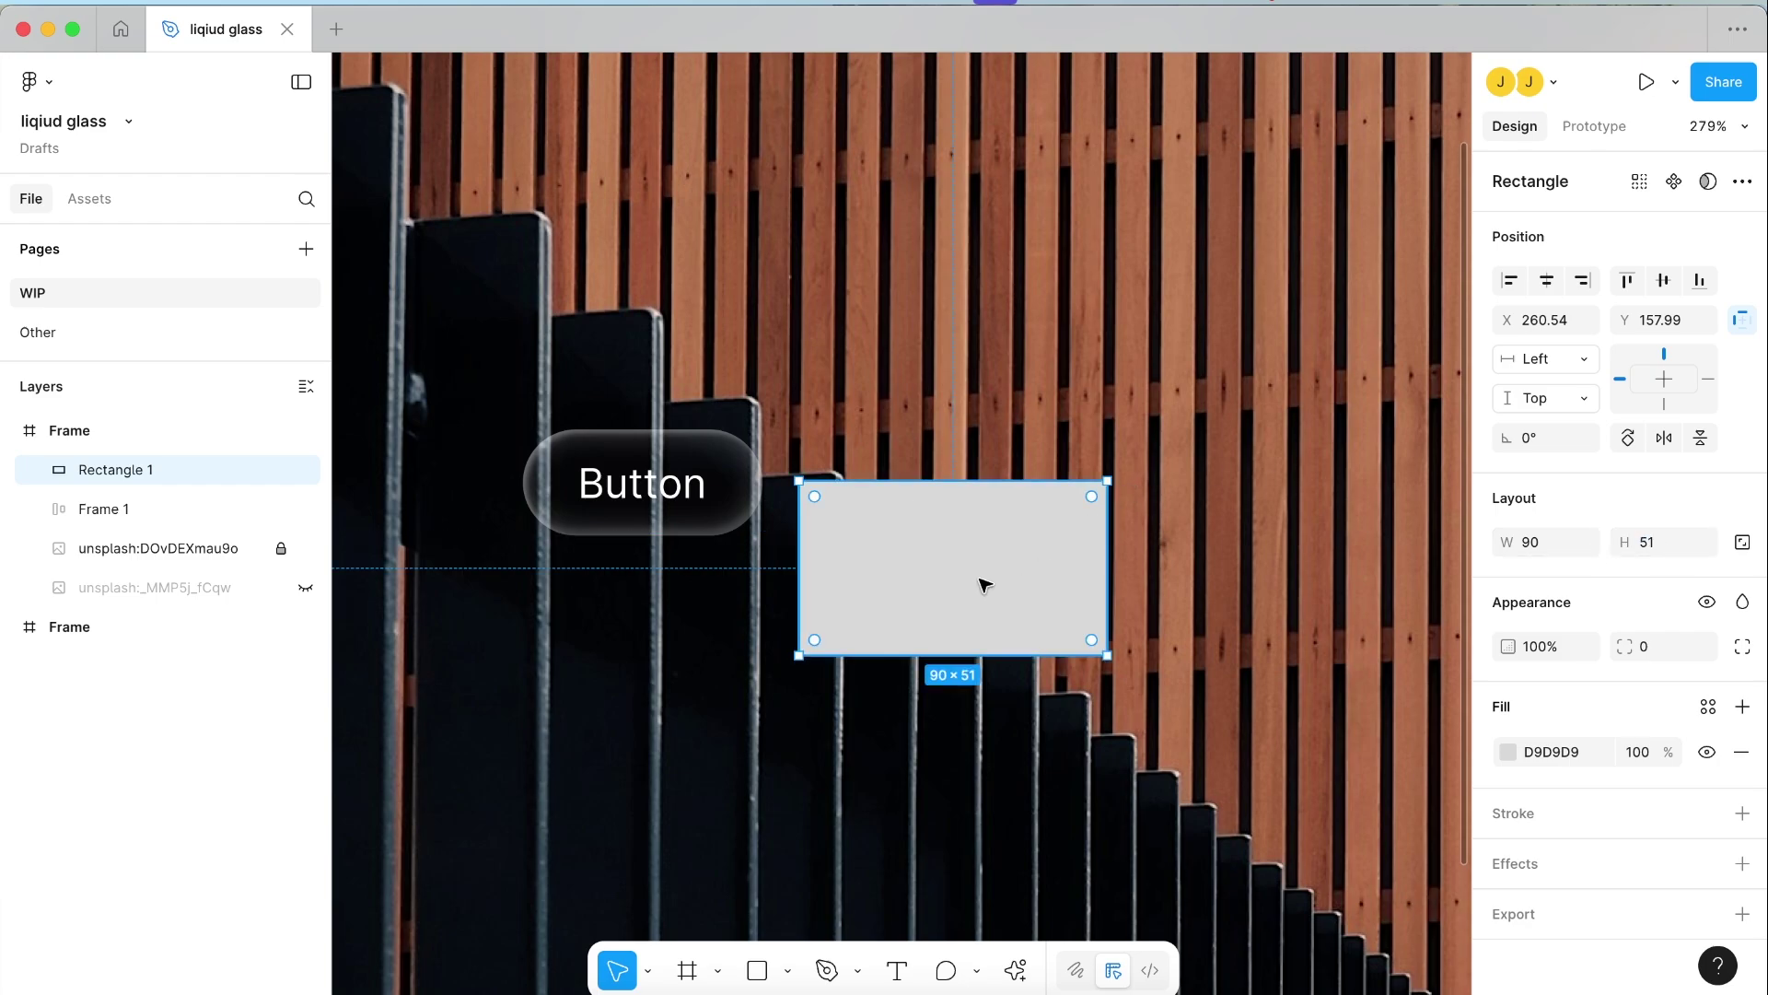
# Step: Rename the rectangle layer texture, the button's frame layer button, and the visible photo layer bg
pyautogui.doubleClick(146, 470)
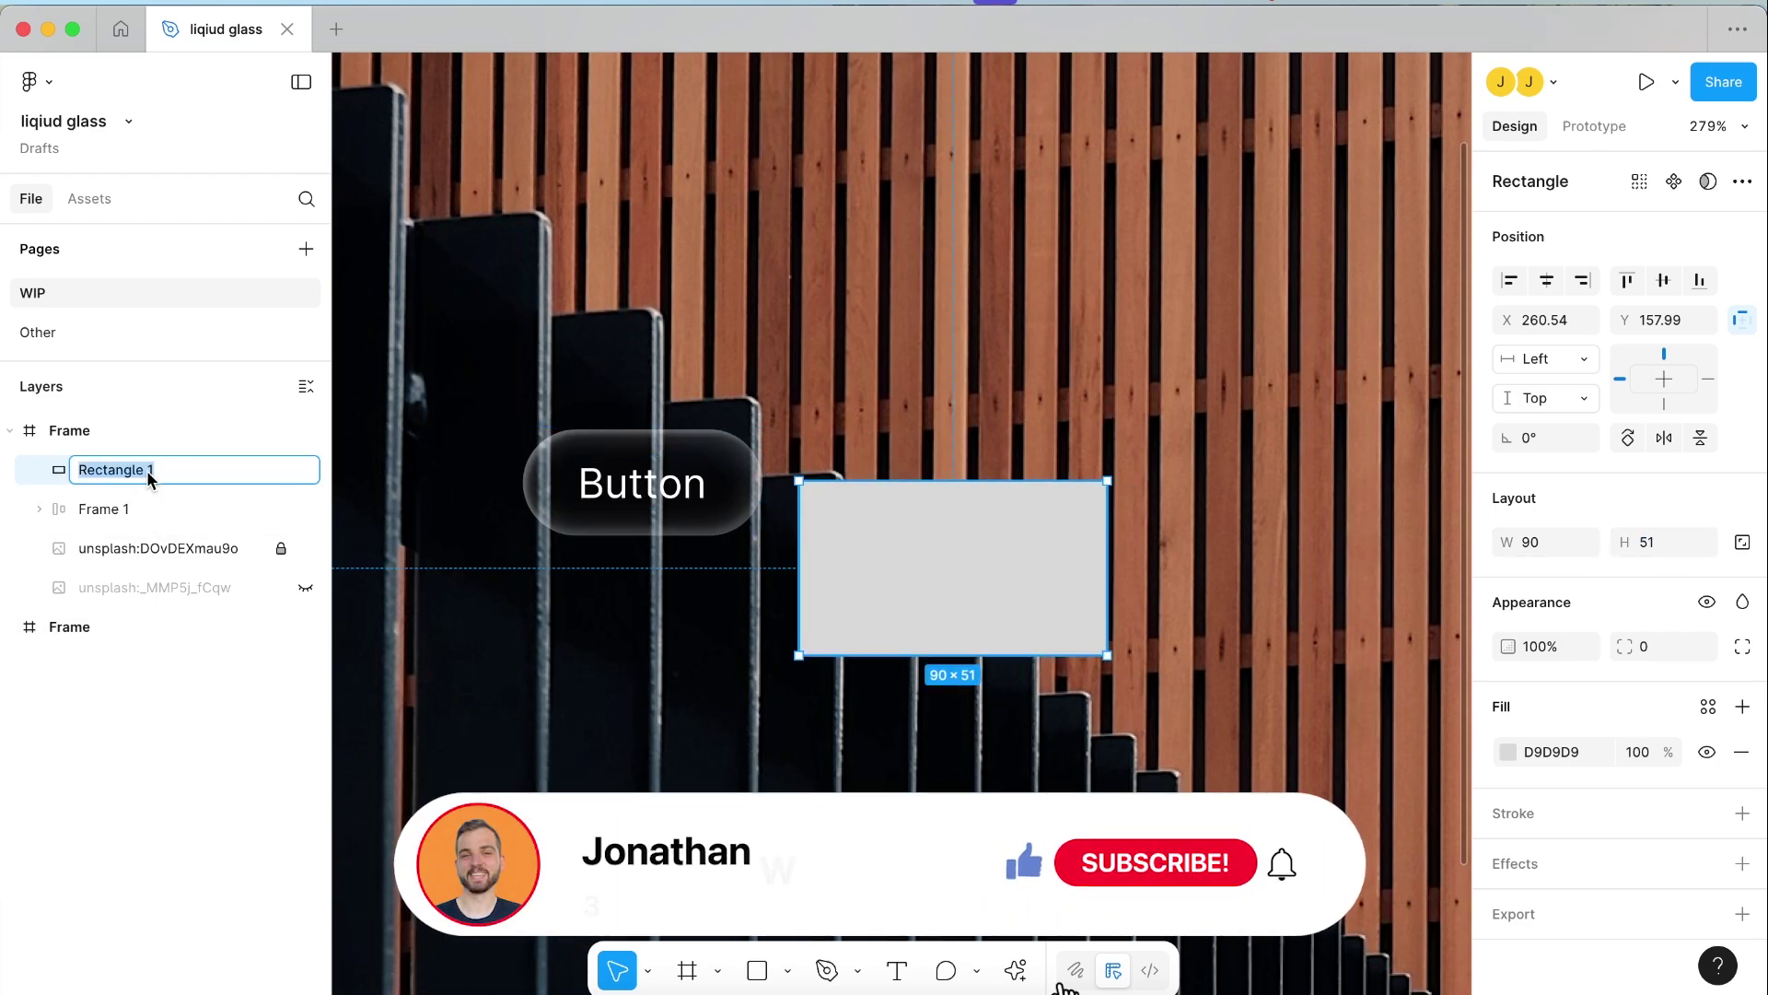
pyautogui.write('texture')
pyautogui.doubleClick(115, 506)
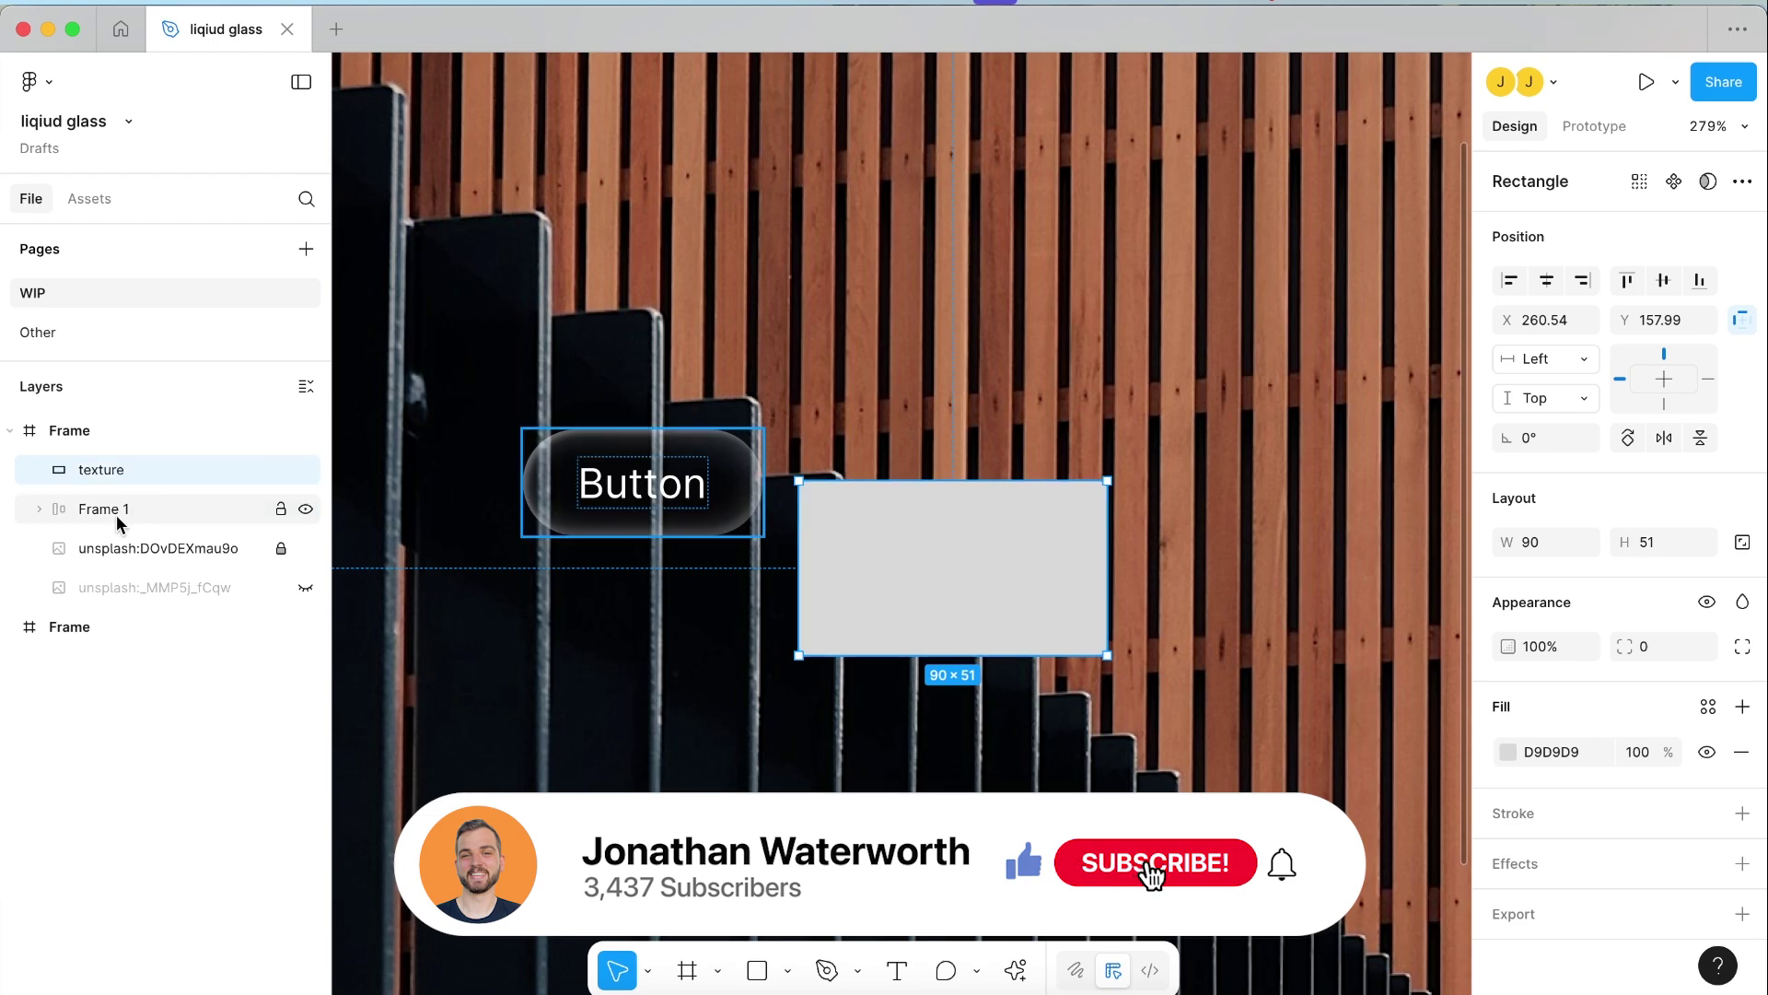
pyautogui.write('button')
pyautogui.doubleClick(136, 550)
pyautogui.write('bg')
# Step: Set the texture rectangle's fill to FFFFFF at 1% opacity
pyautogui.click(941, 540)
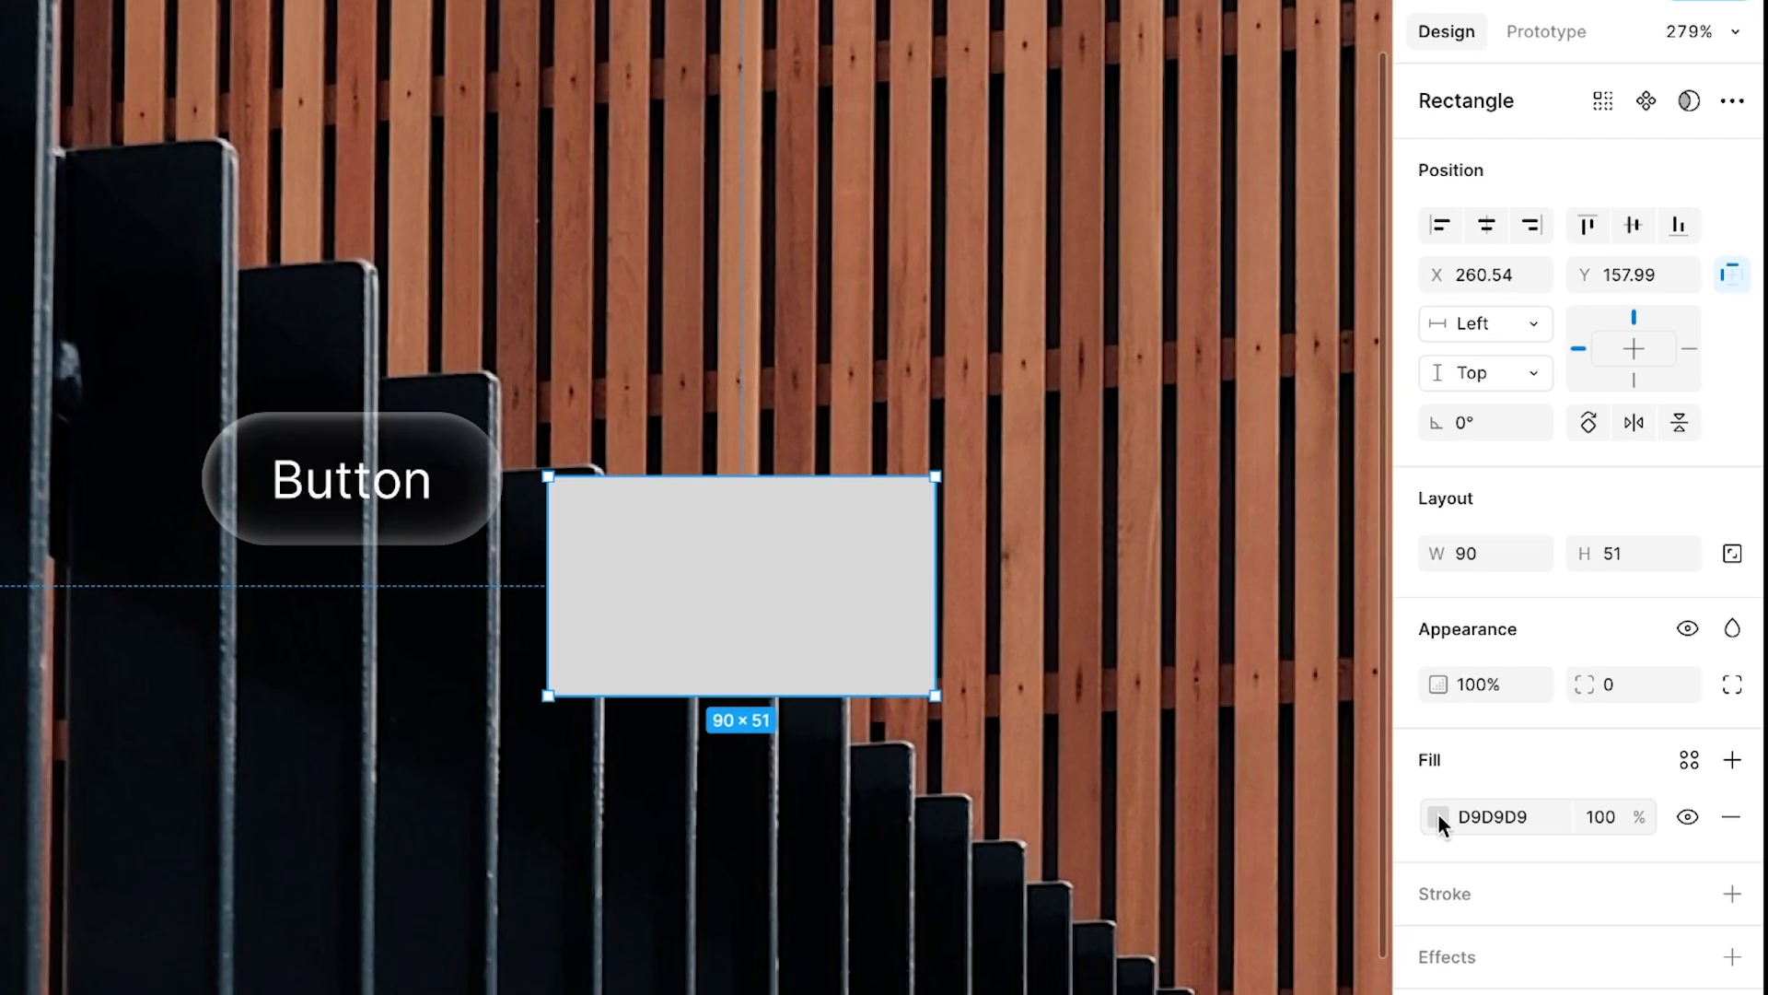
pyautogui.click(1496, 814)
pyautogui.write('ffff')
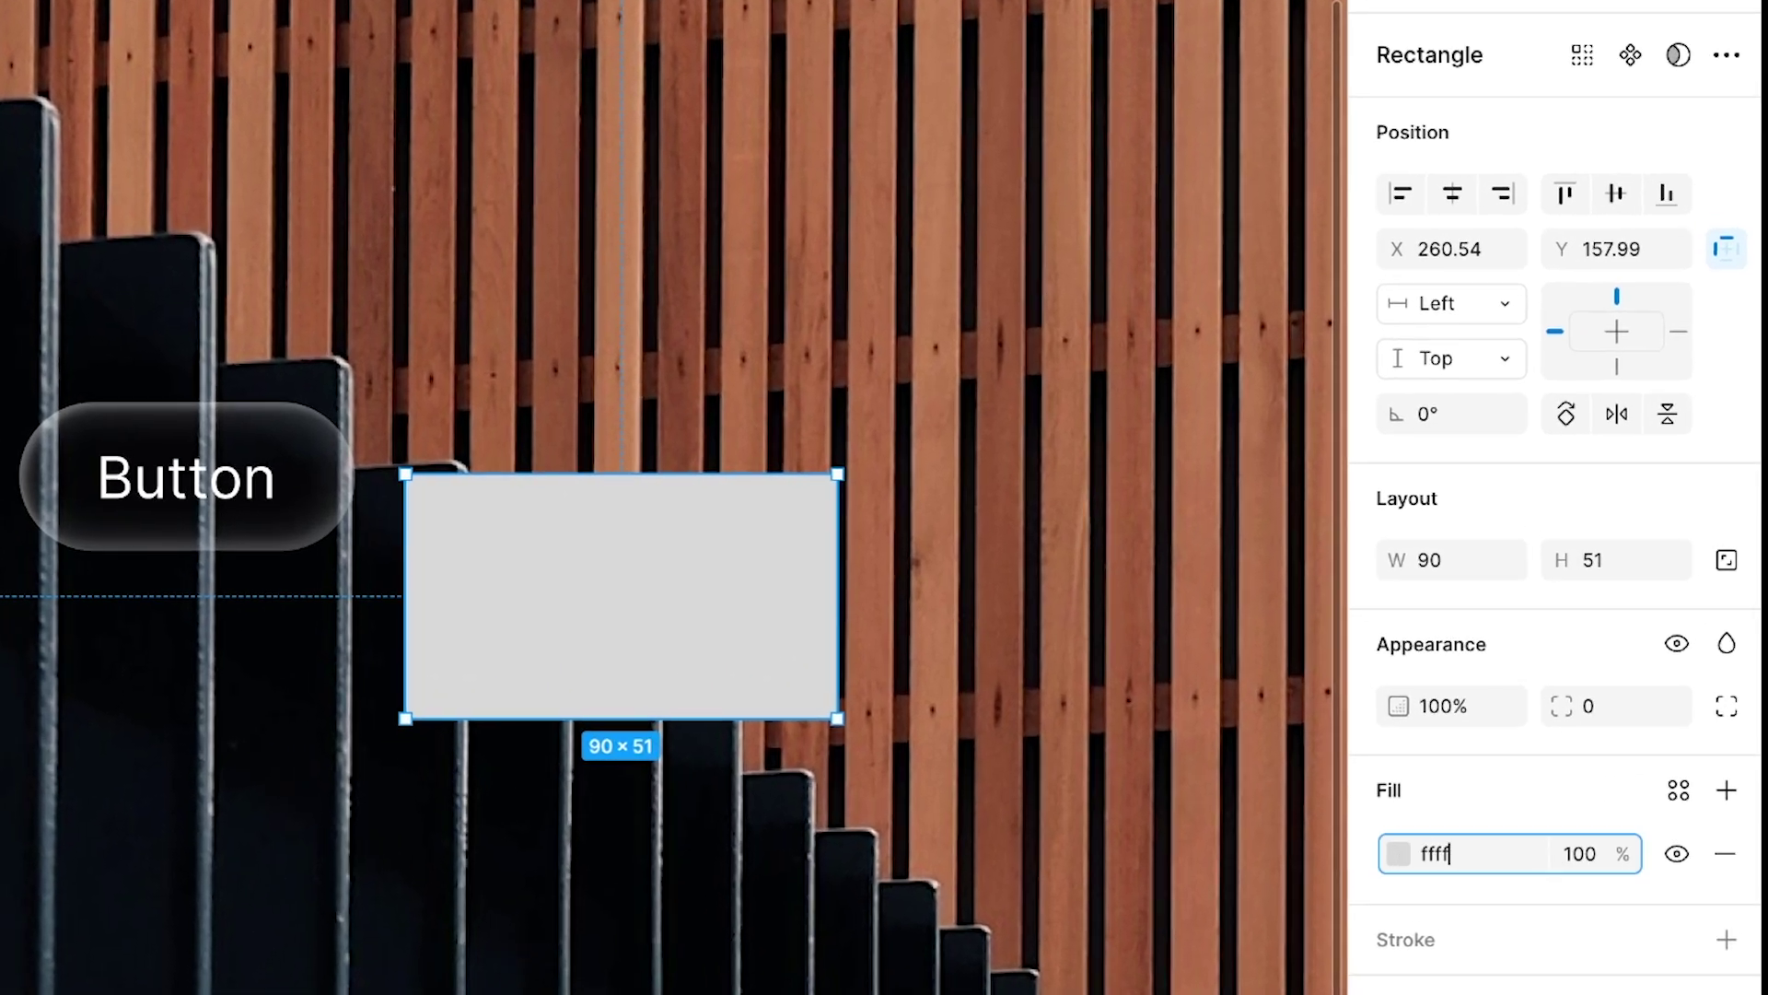
pyautogui.write('ff')
pyautogui.press('Return')
pyautogui.click(1577, 856)
pyautogui.write('1')
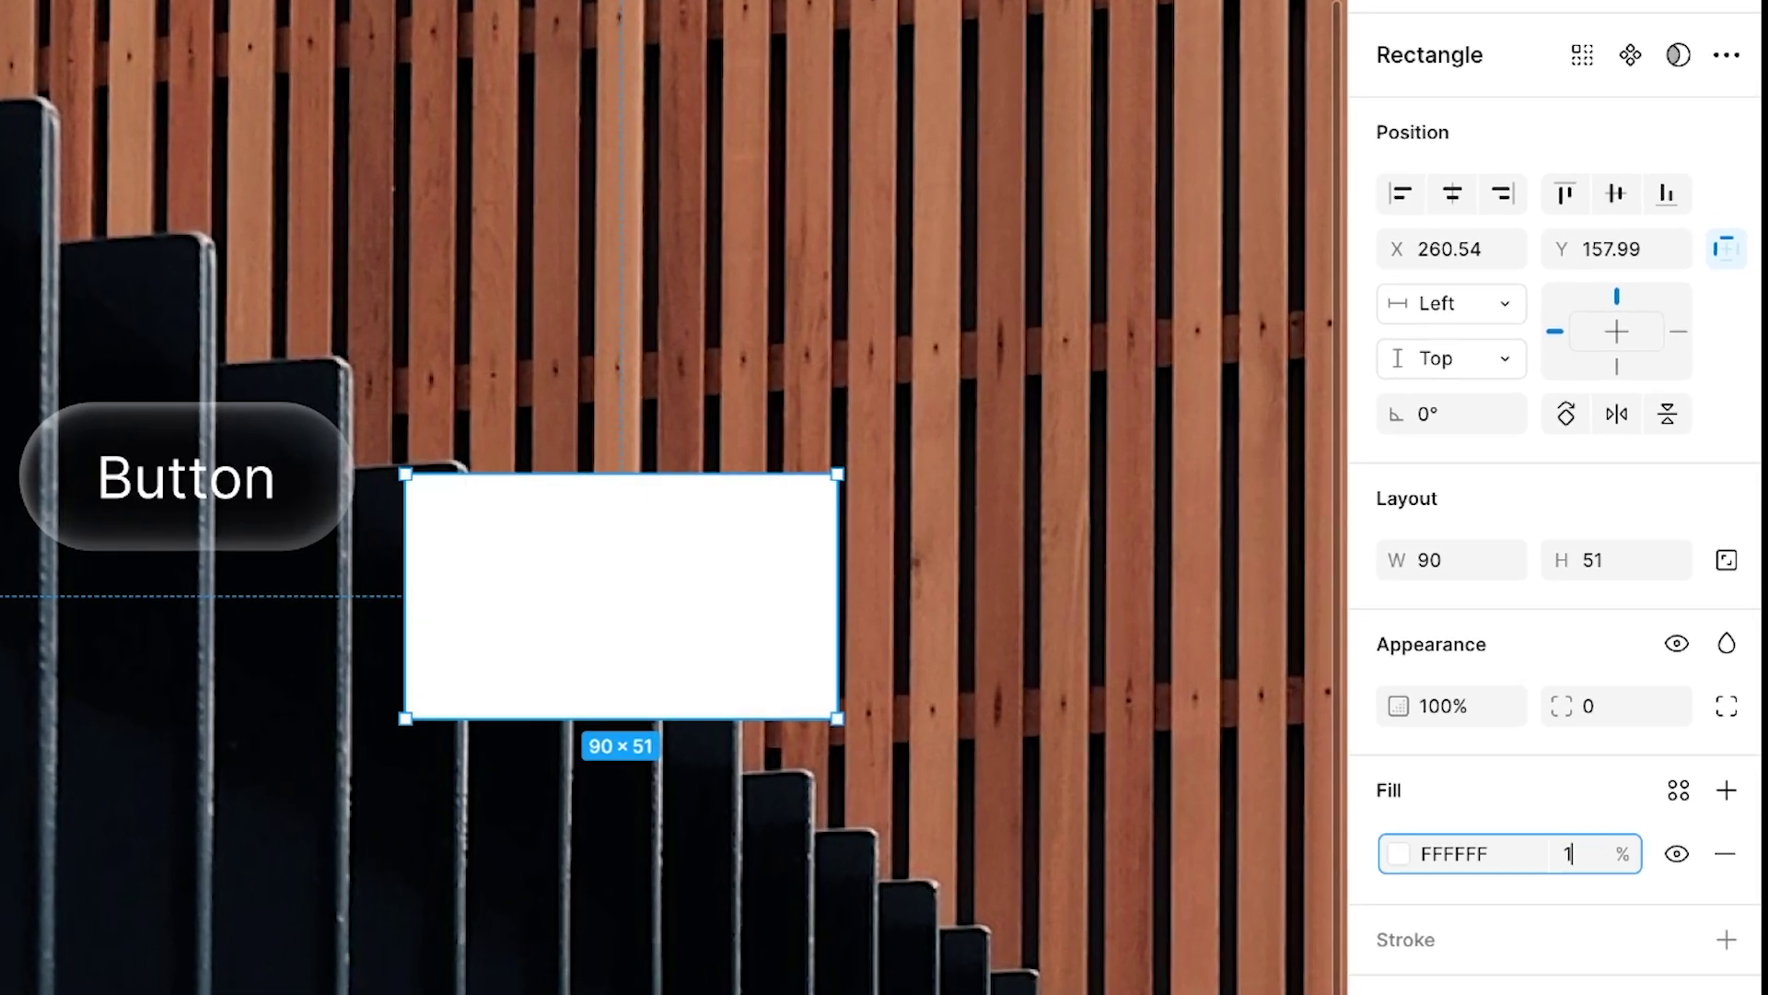
pyautogui.press('Return')
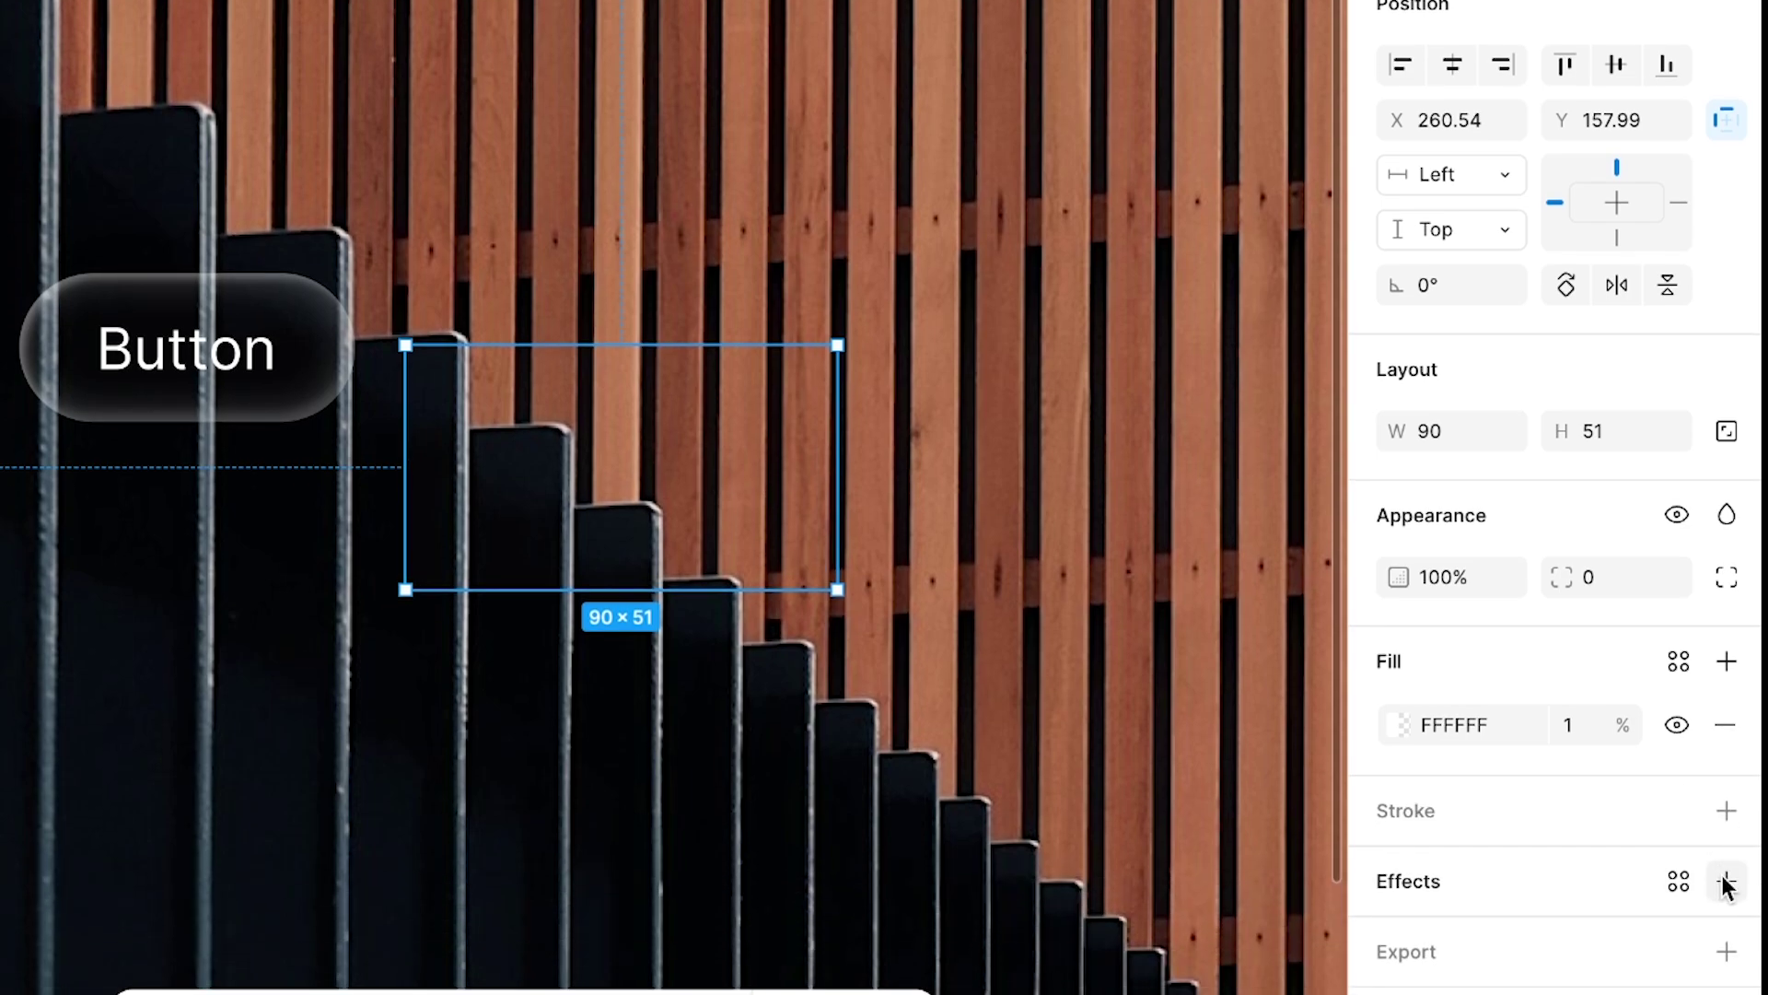
# Step: Add a Background blur effect to the texture rectangle and shift the rectangle slightly over the photo
pyautogui.click(1727, 883)
pyautogui.click(1069, 634)
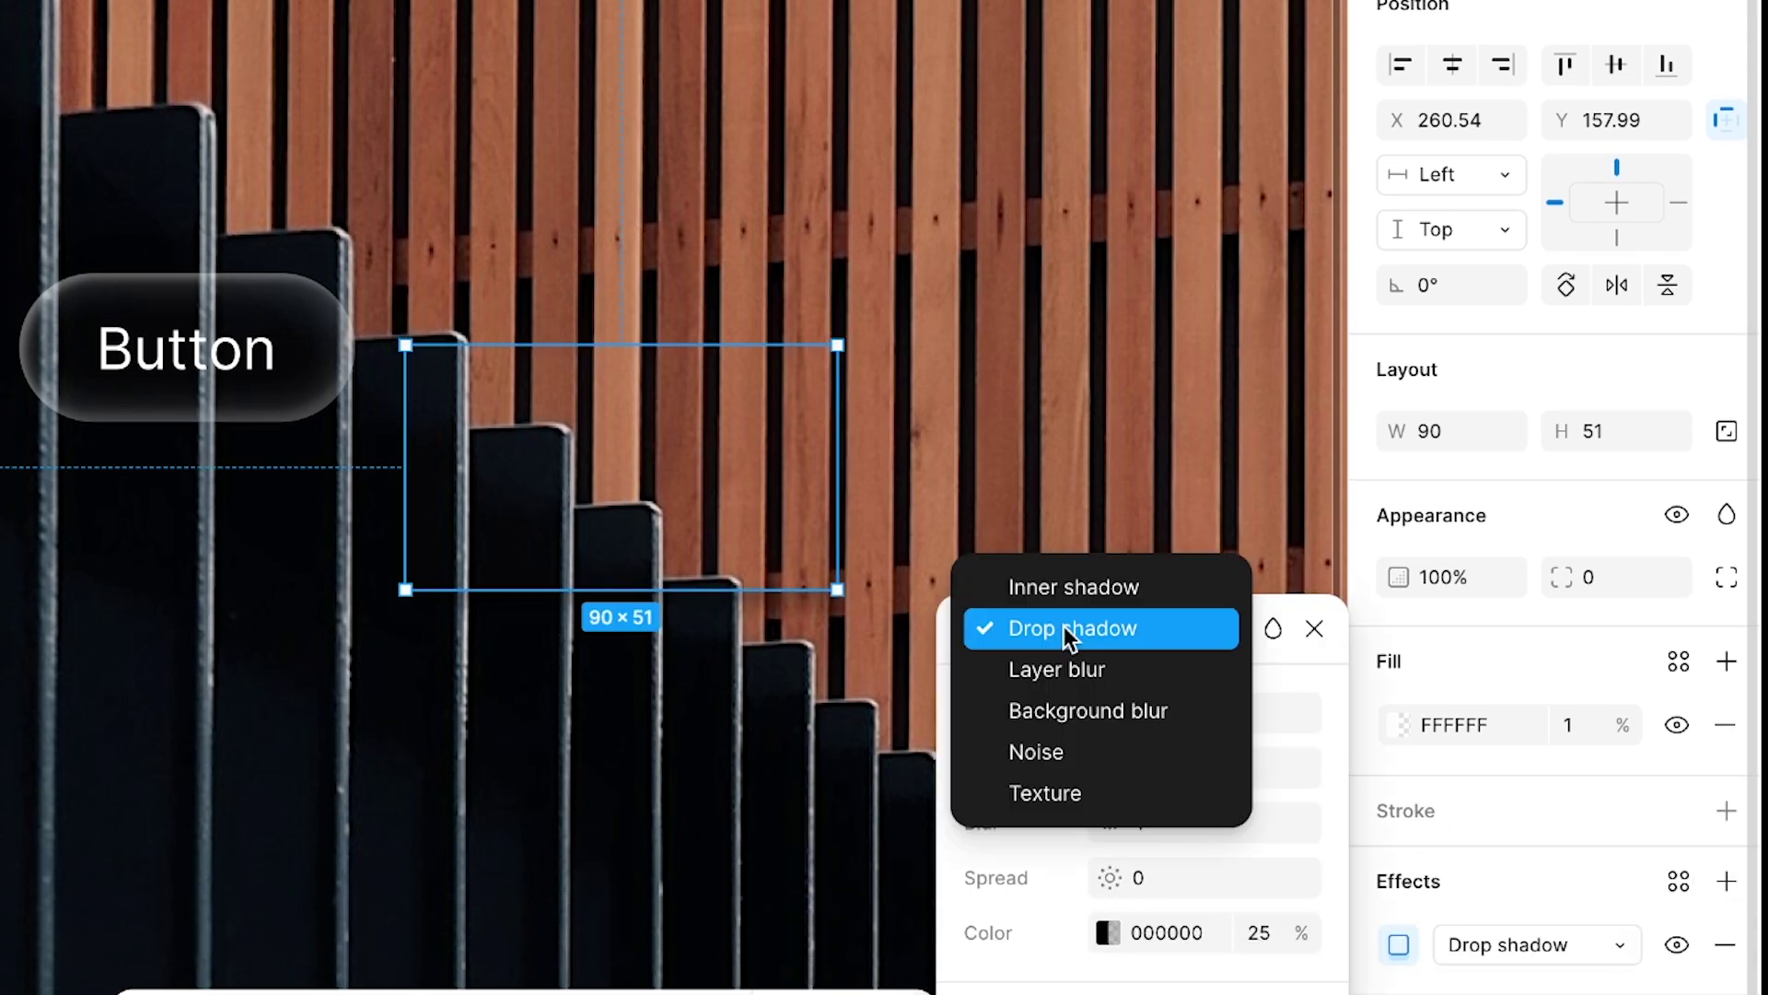
pyautogui.click(1079, 712)
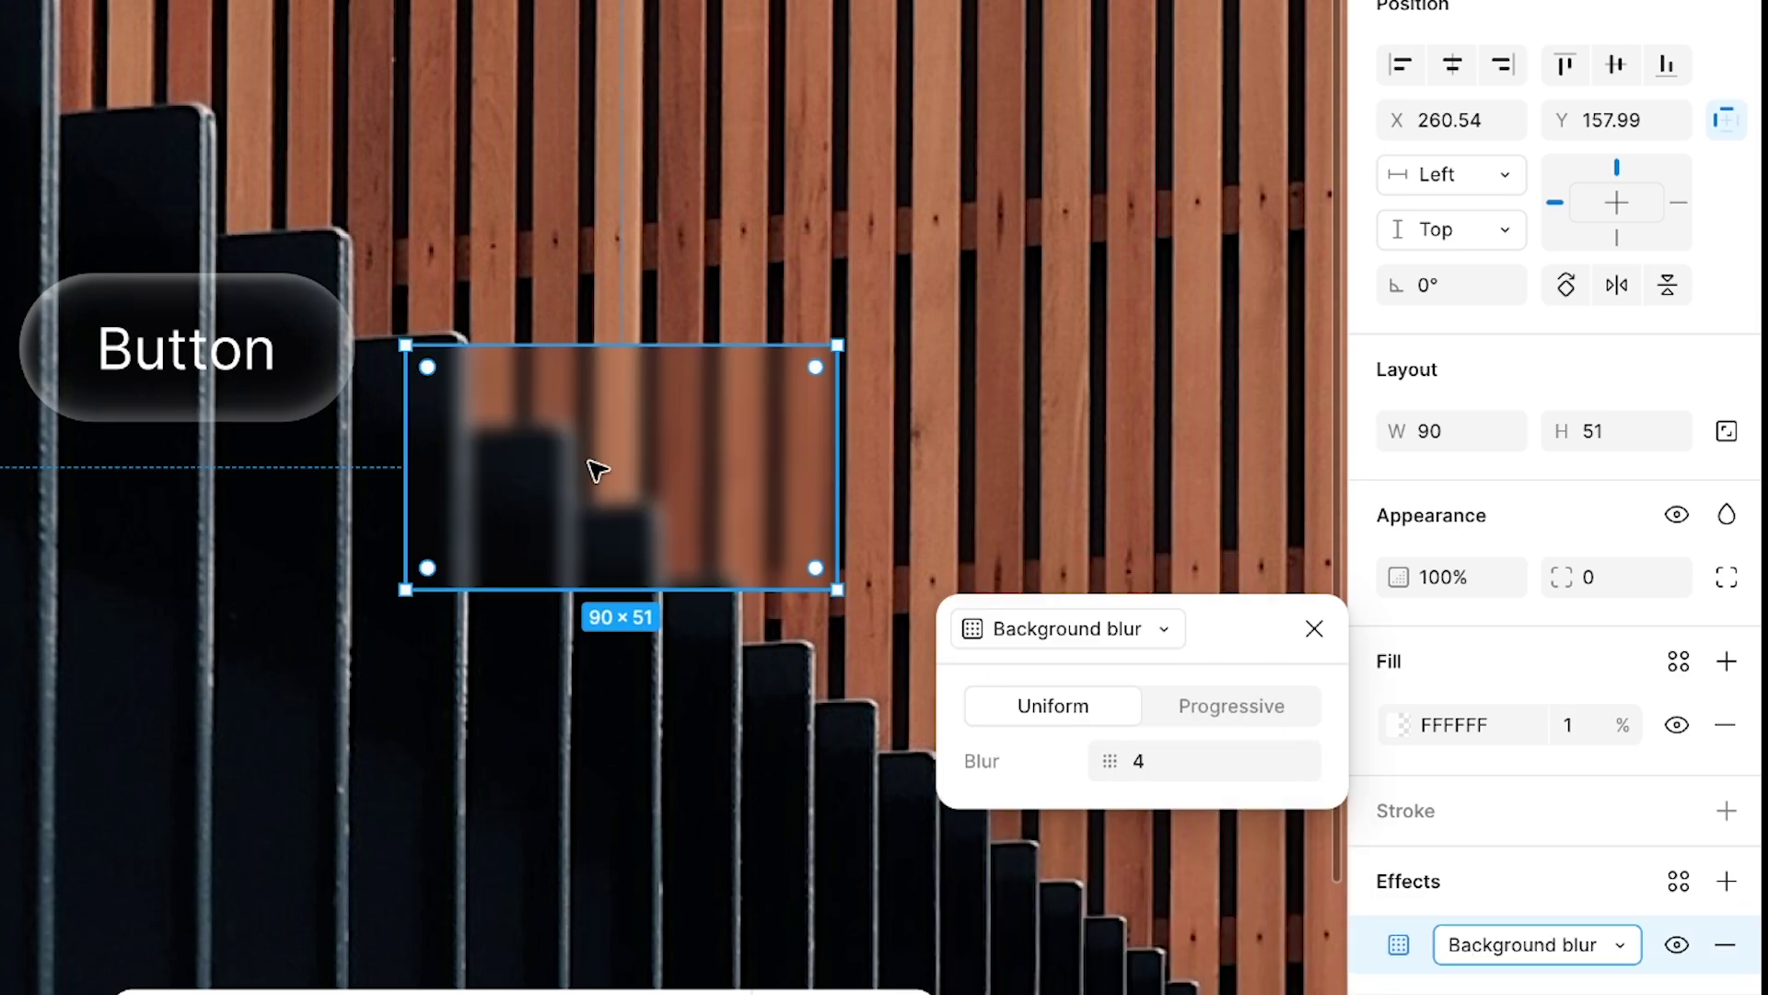
pyautogui.moveTo(566, 487)
pyautogui.mouseDown()
pyautogui.moveTo(596, 505)
pyautogui.moveTo(561, 466)
pyautogui.moveTo(581, 486)
pyautogui.mouseUp()
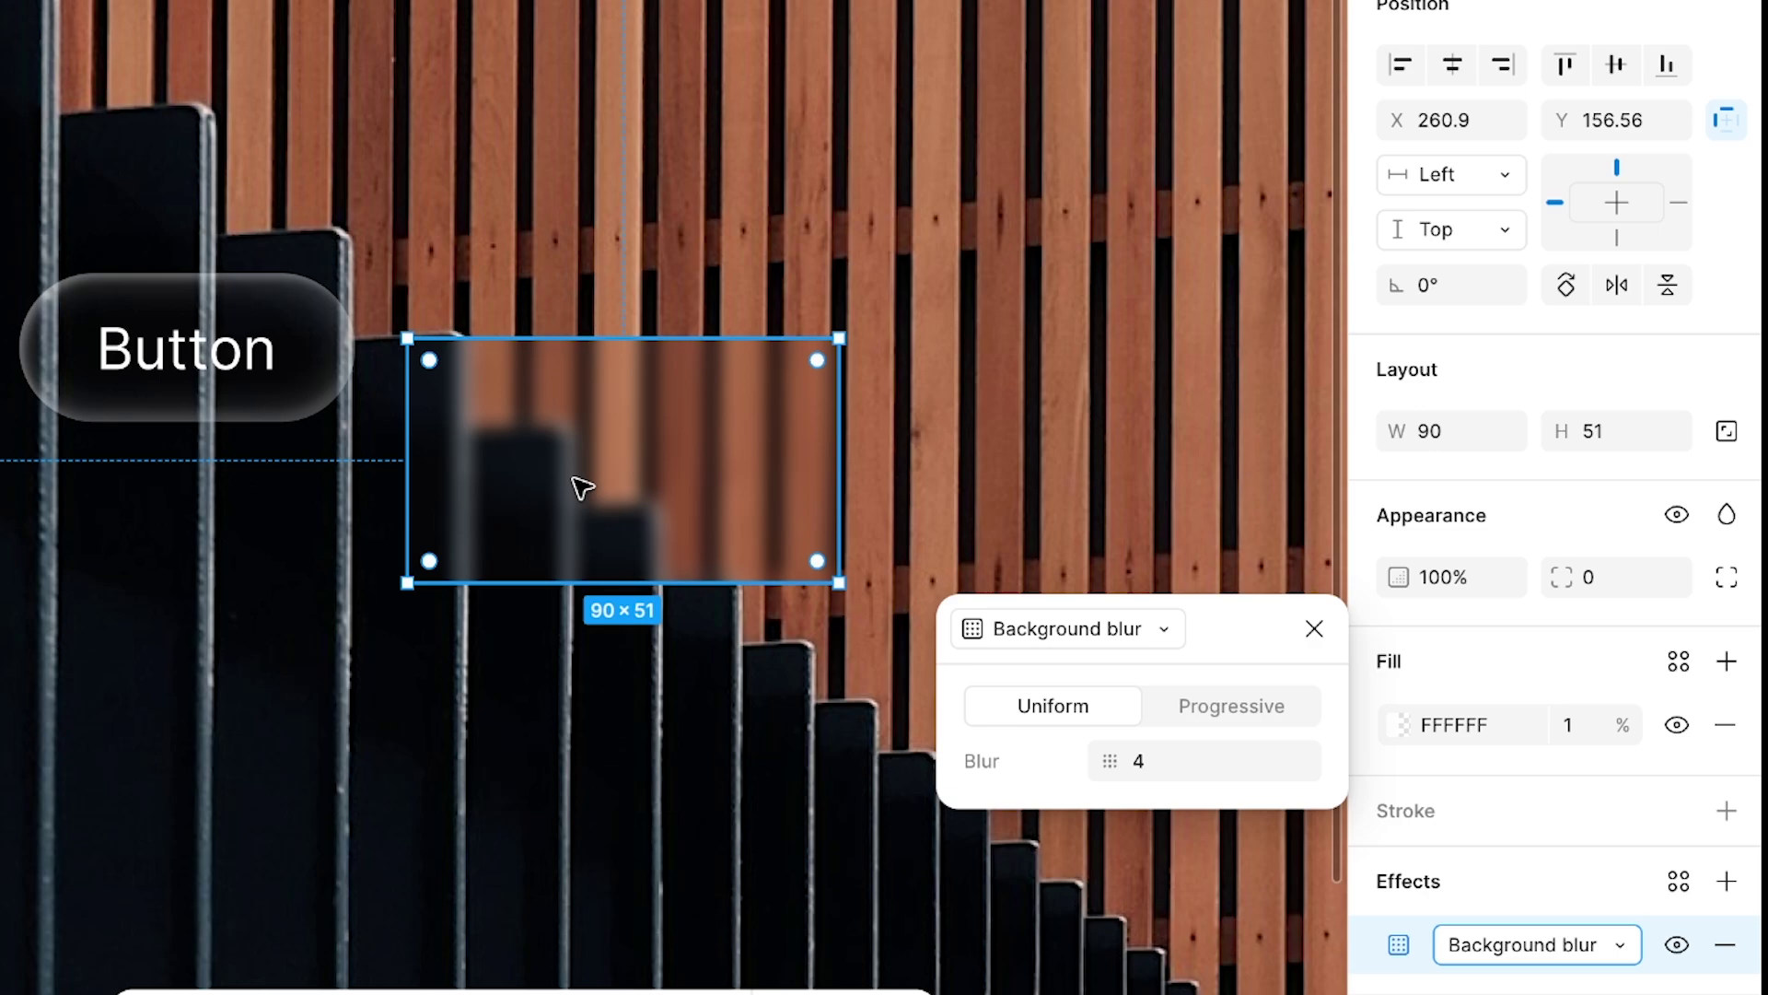
# Step: Try different background blur amounts on the rectangle and settle on 2
pyautogui.click(1164, 751)
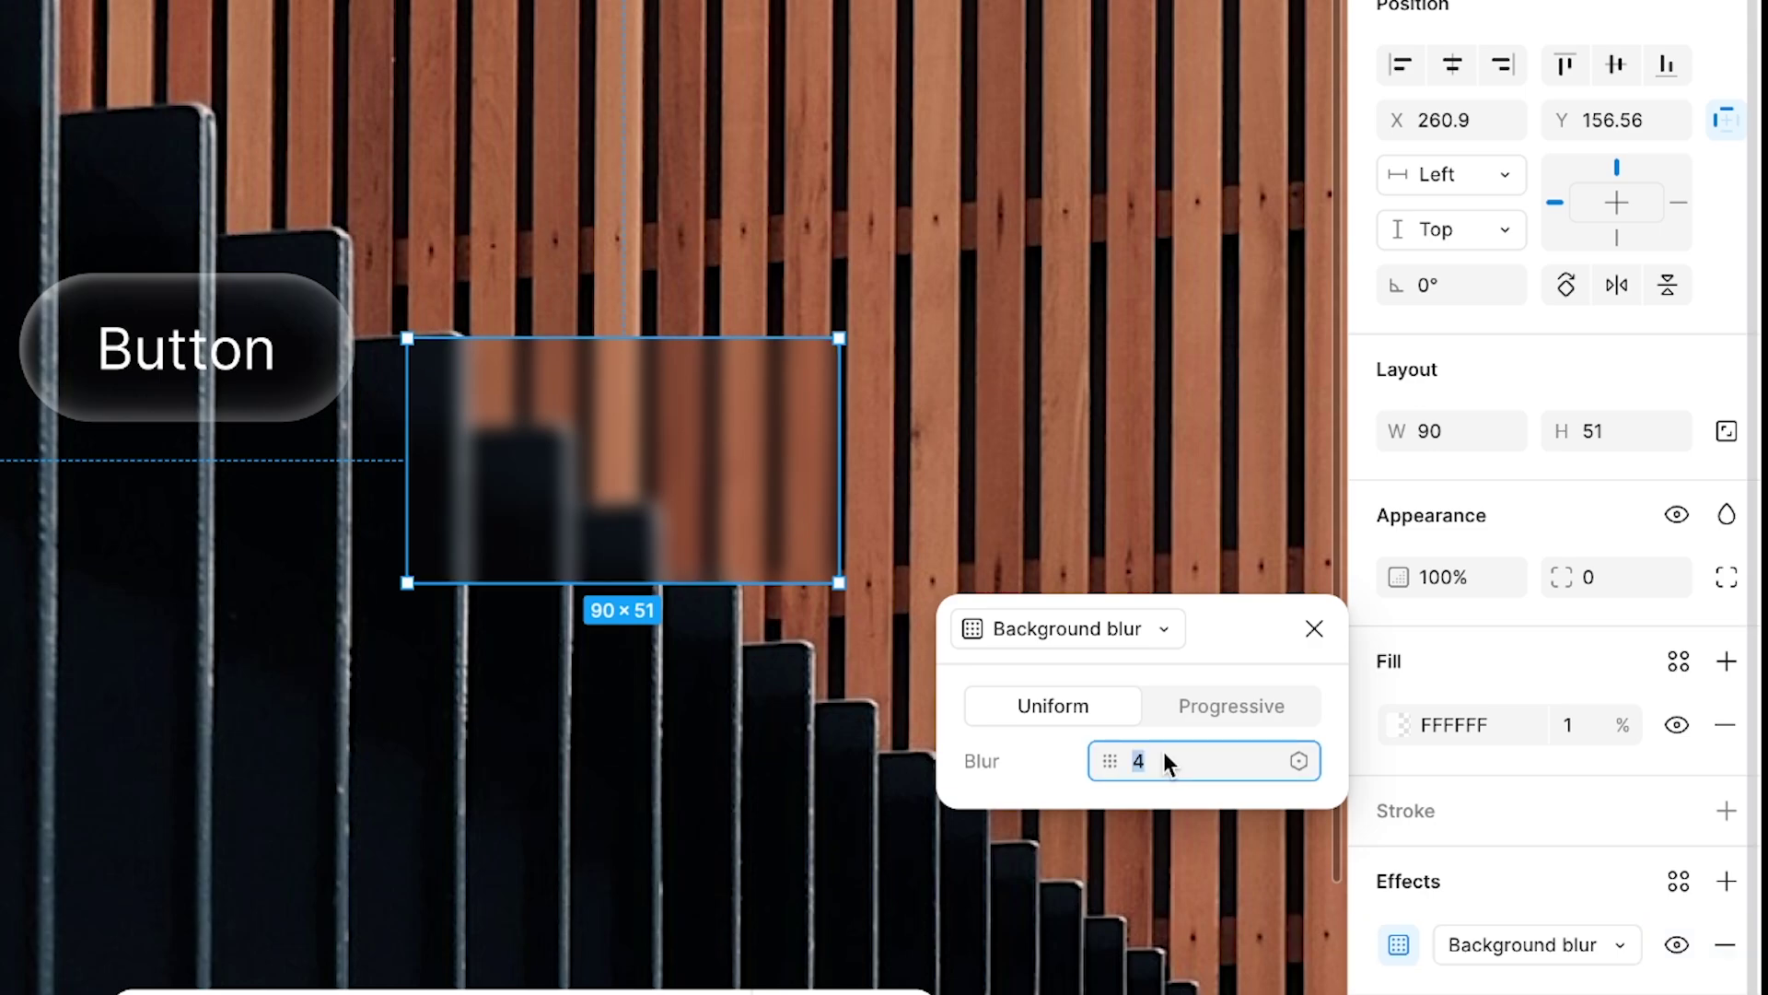
pyautogui.write('6')
pyautogui.press('Return')
pyautogui.write('3')
pyautogui.press('Return')
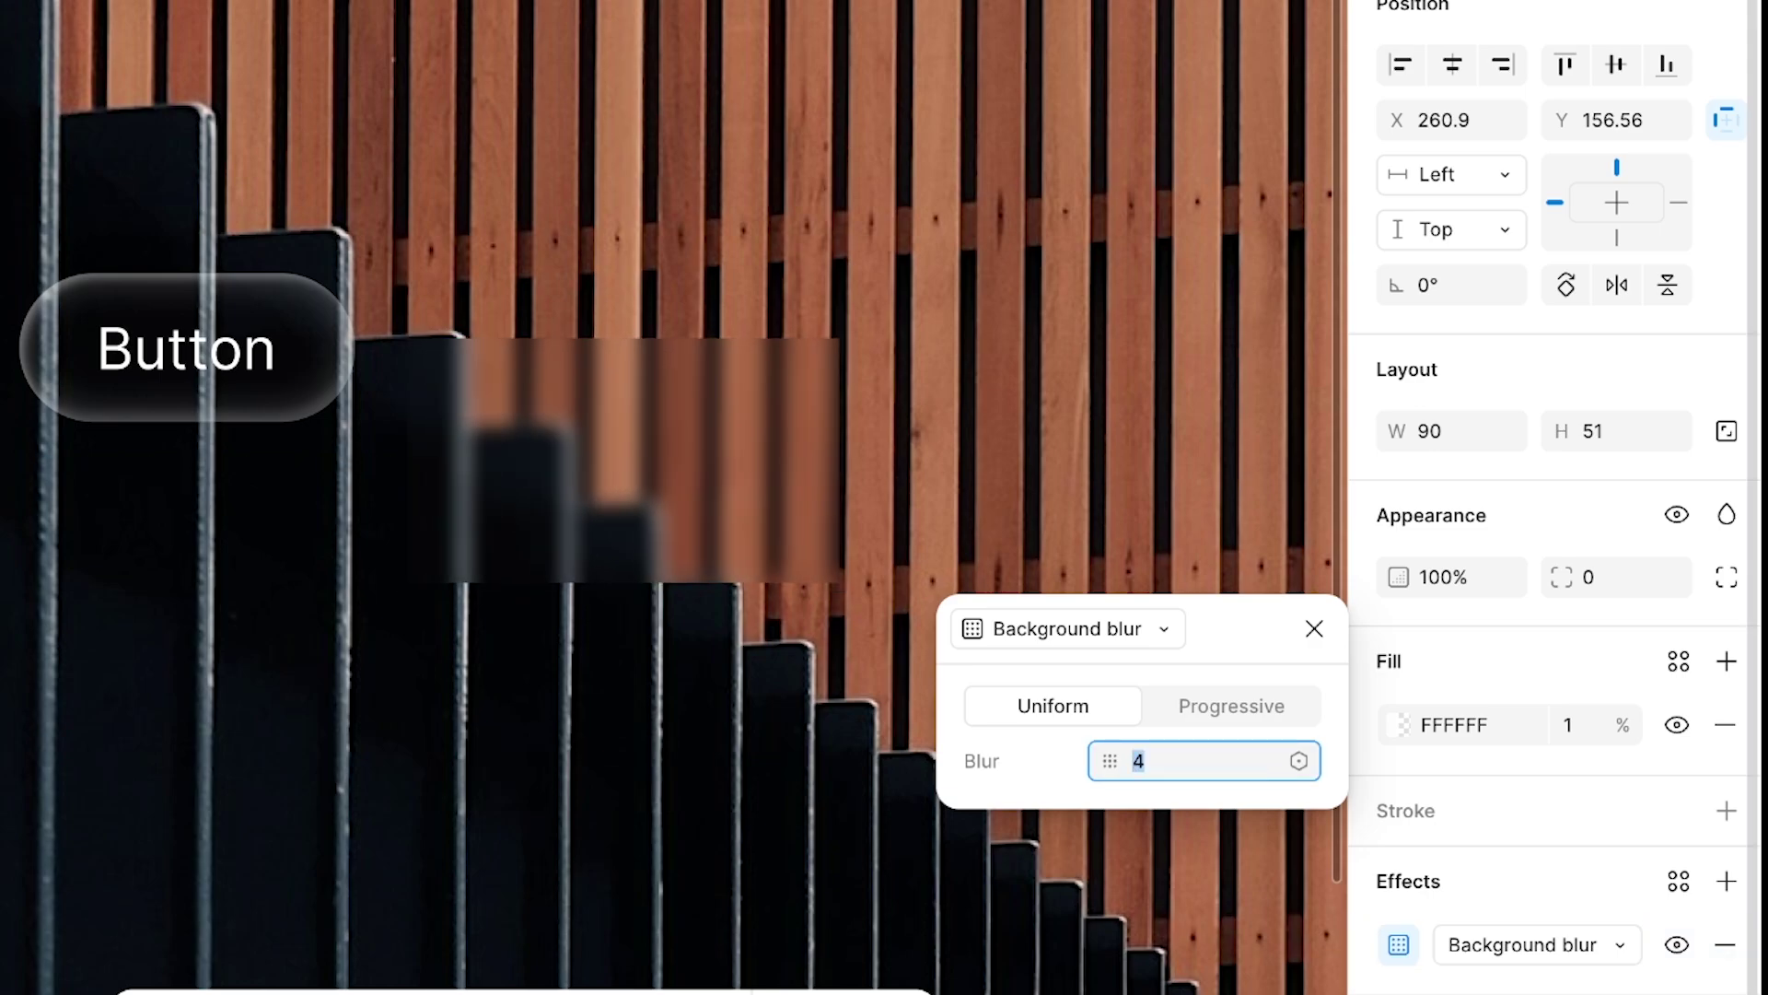
pyautogui.write('2')
pyautogui.press('Return')
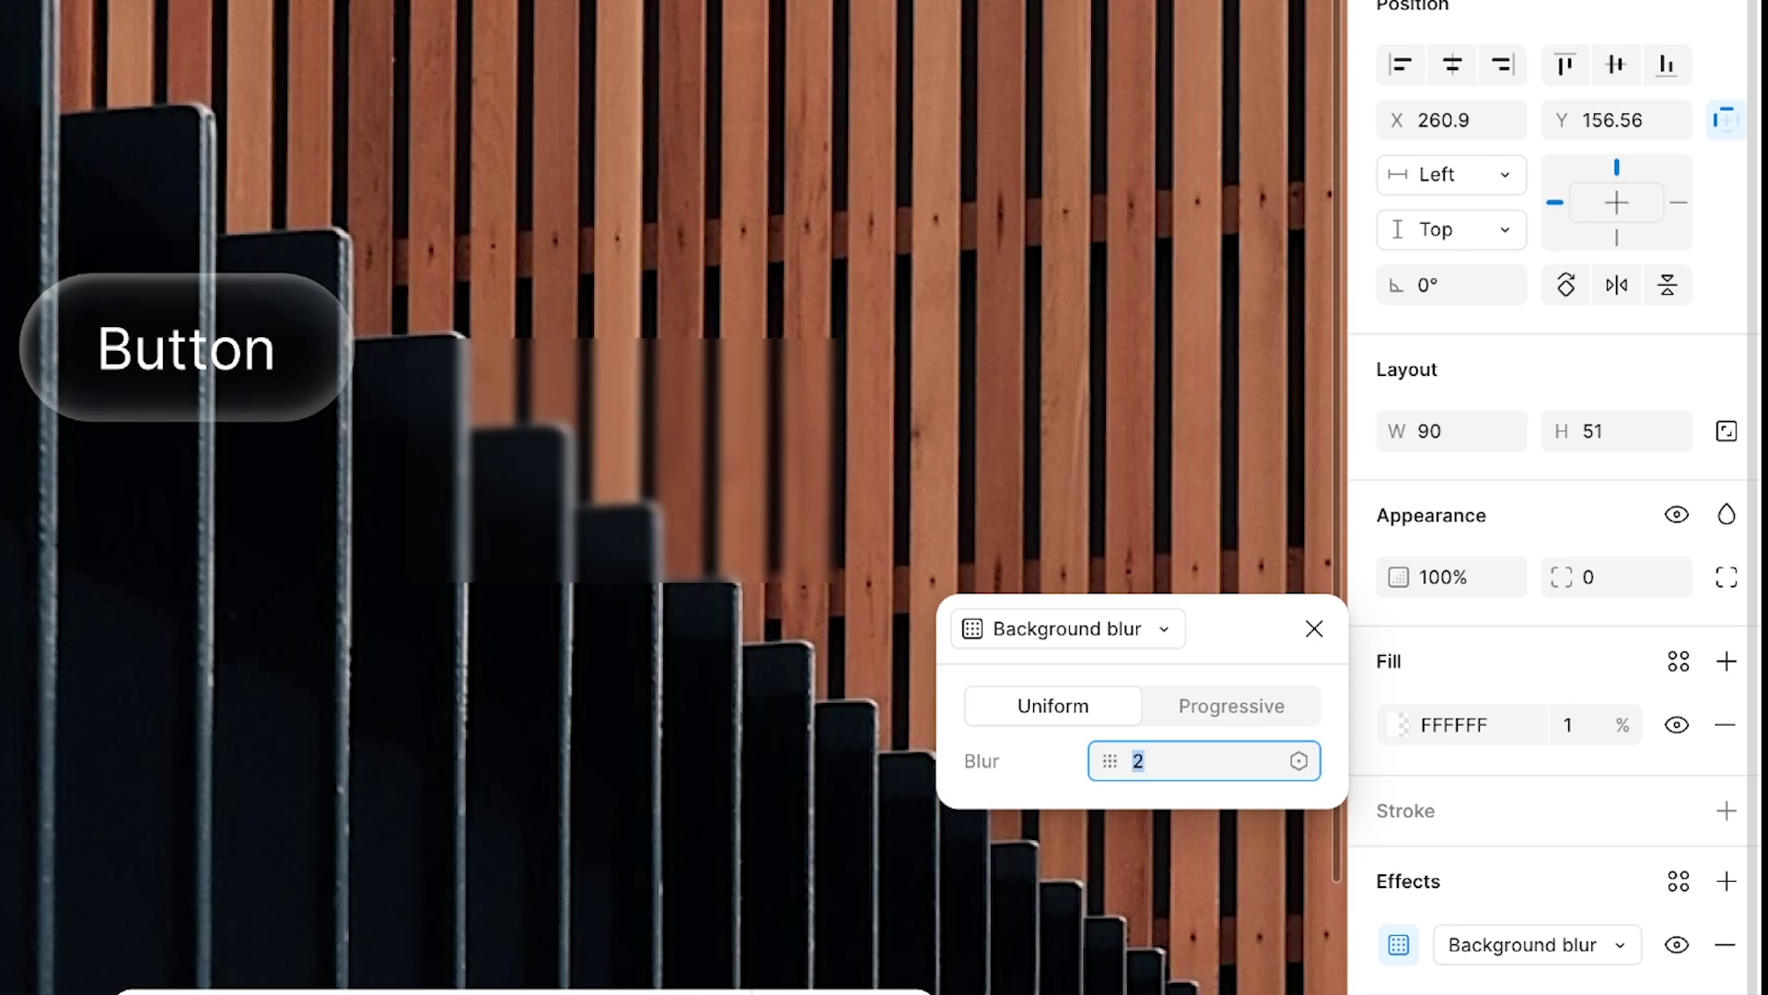
pyautogui.press('Escape')
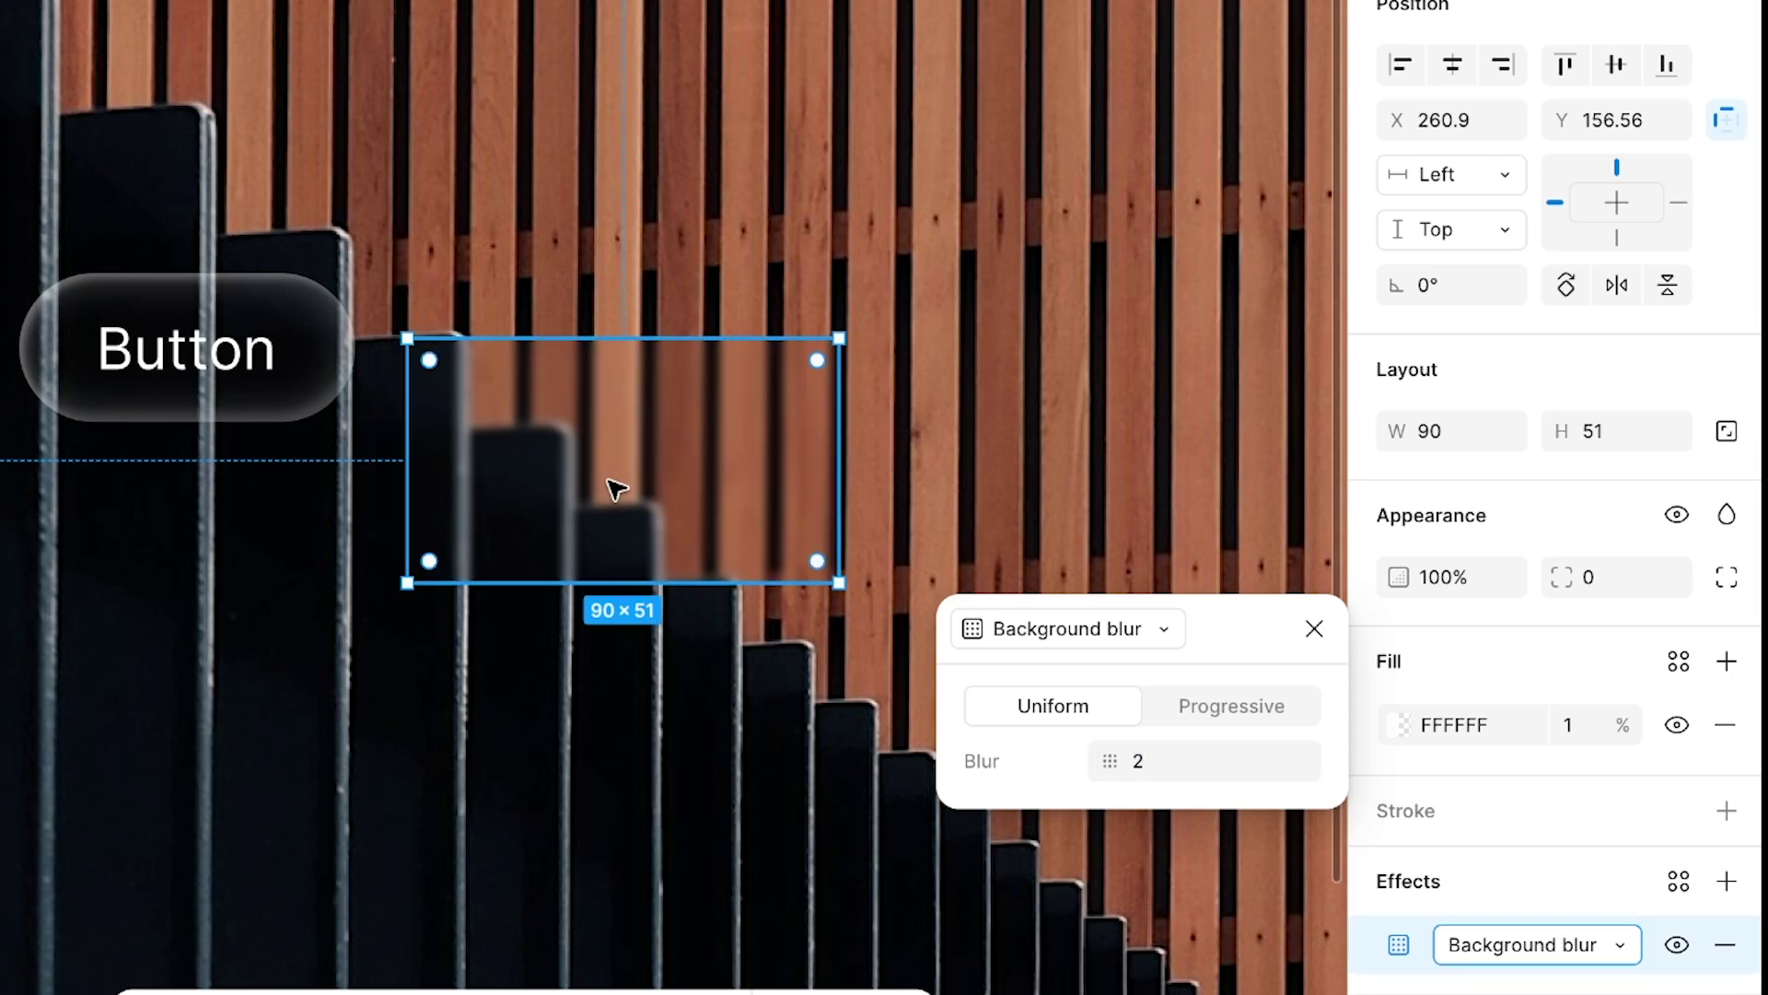
# Step: Add a Texture effect to the rectangle on top of the background blur, with a size of 1
pyautogui.scroll(-1, 1649, 753)
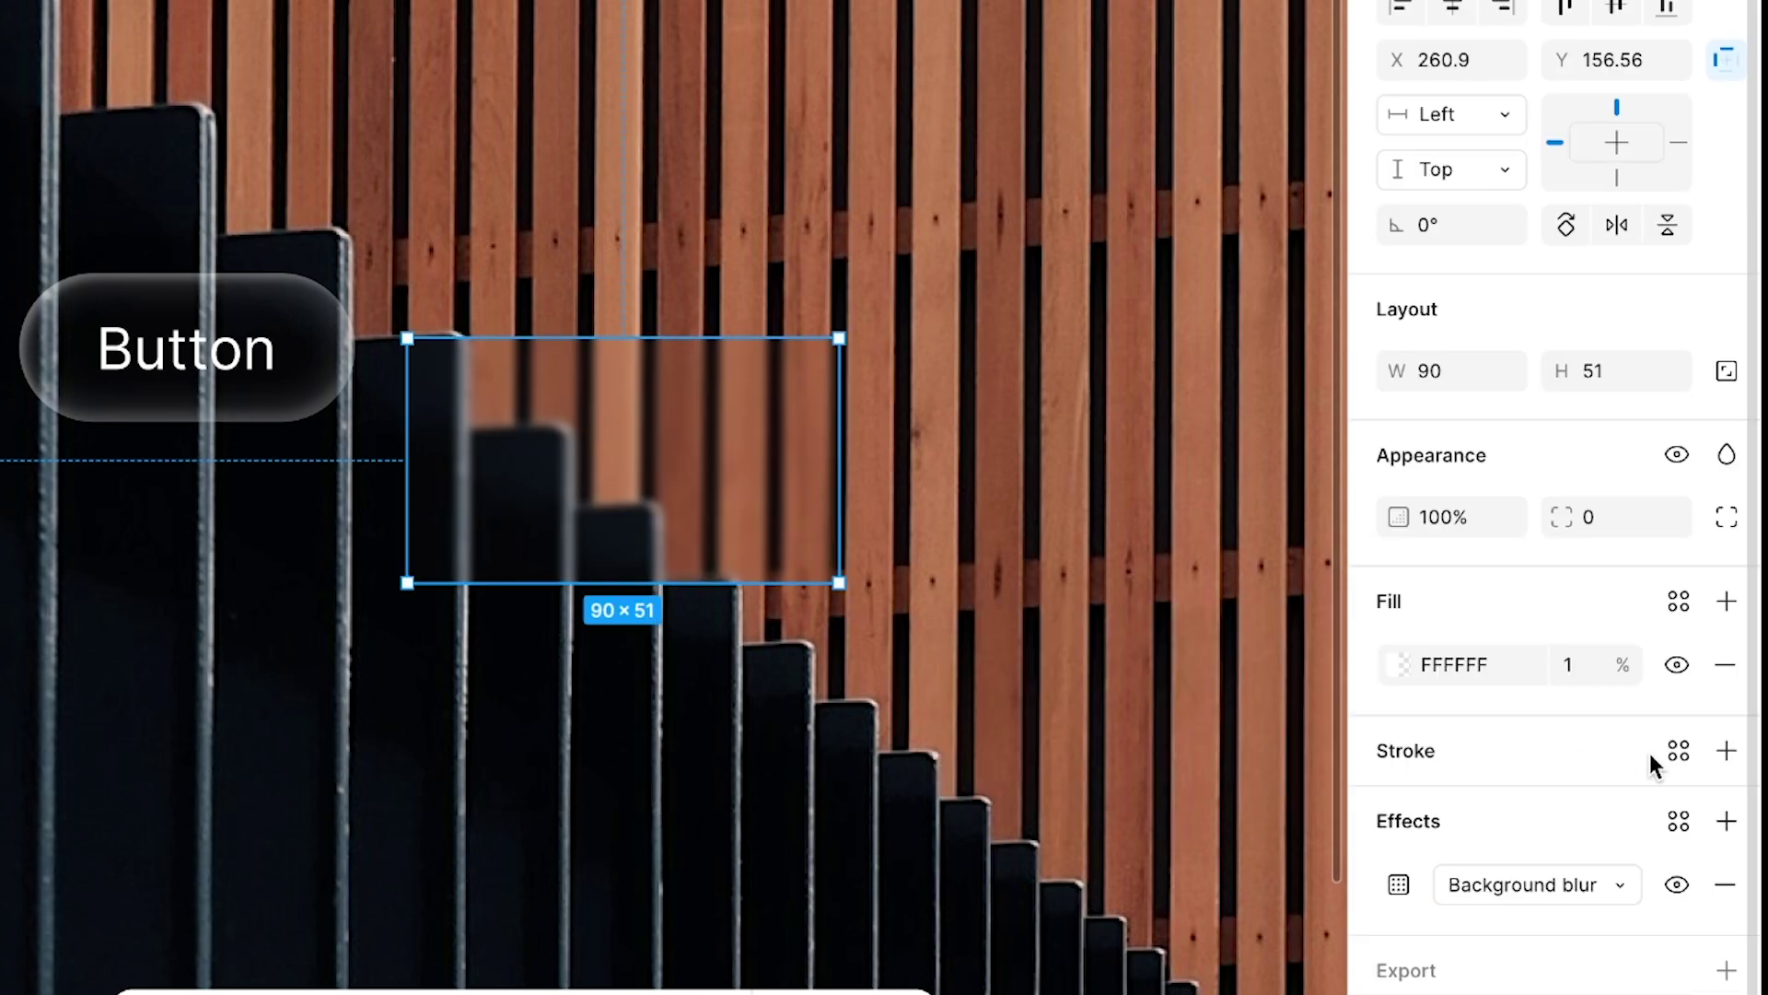
pyautogui.click(1727, 822)
pyautogui.click(1057, 632)
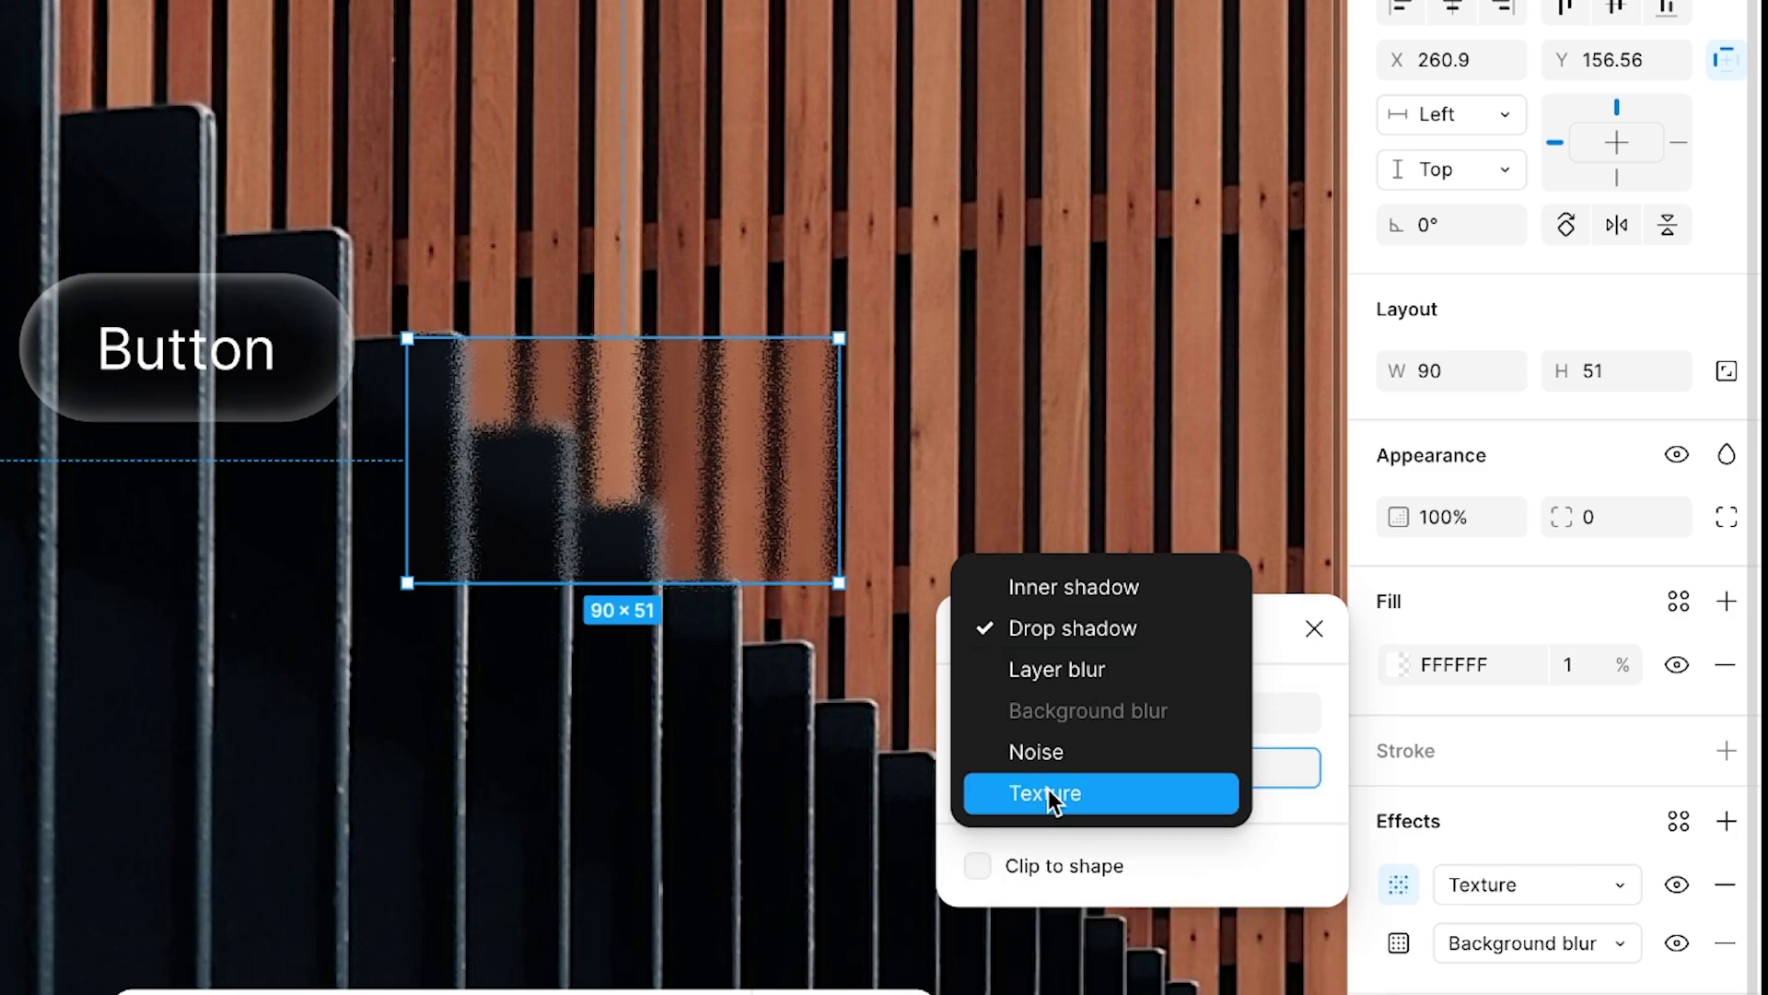
pyautogui.click(1050, 794)
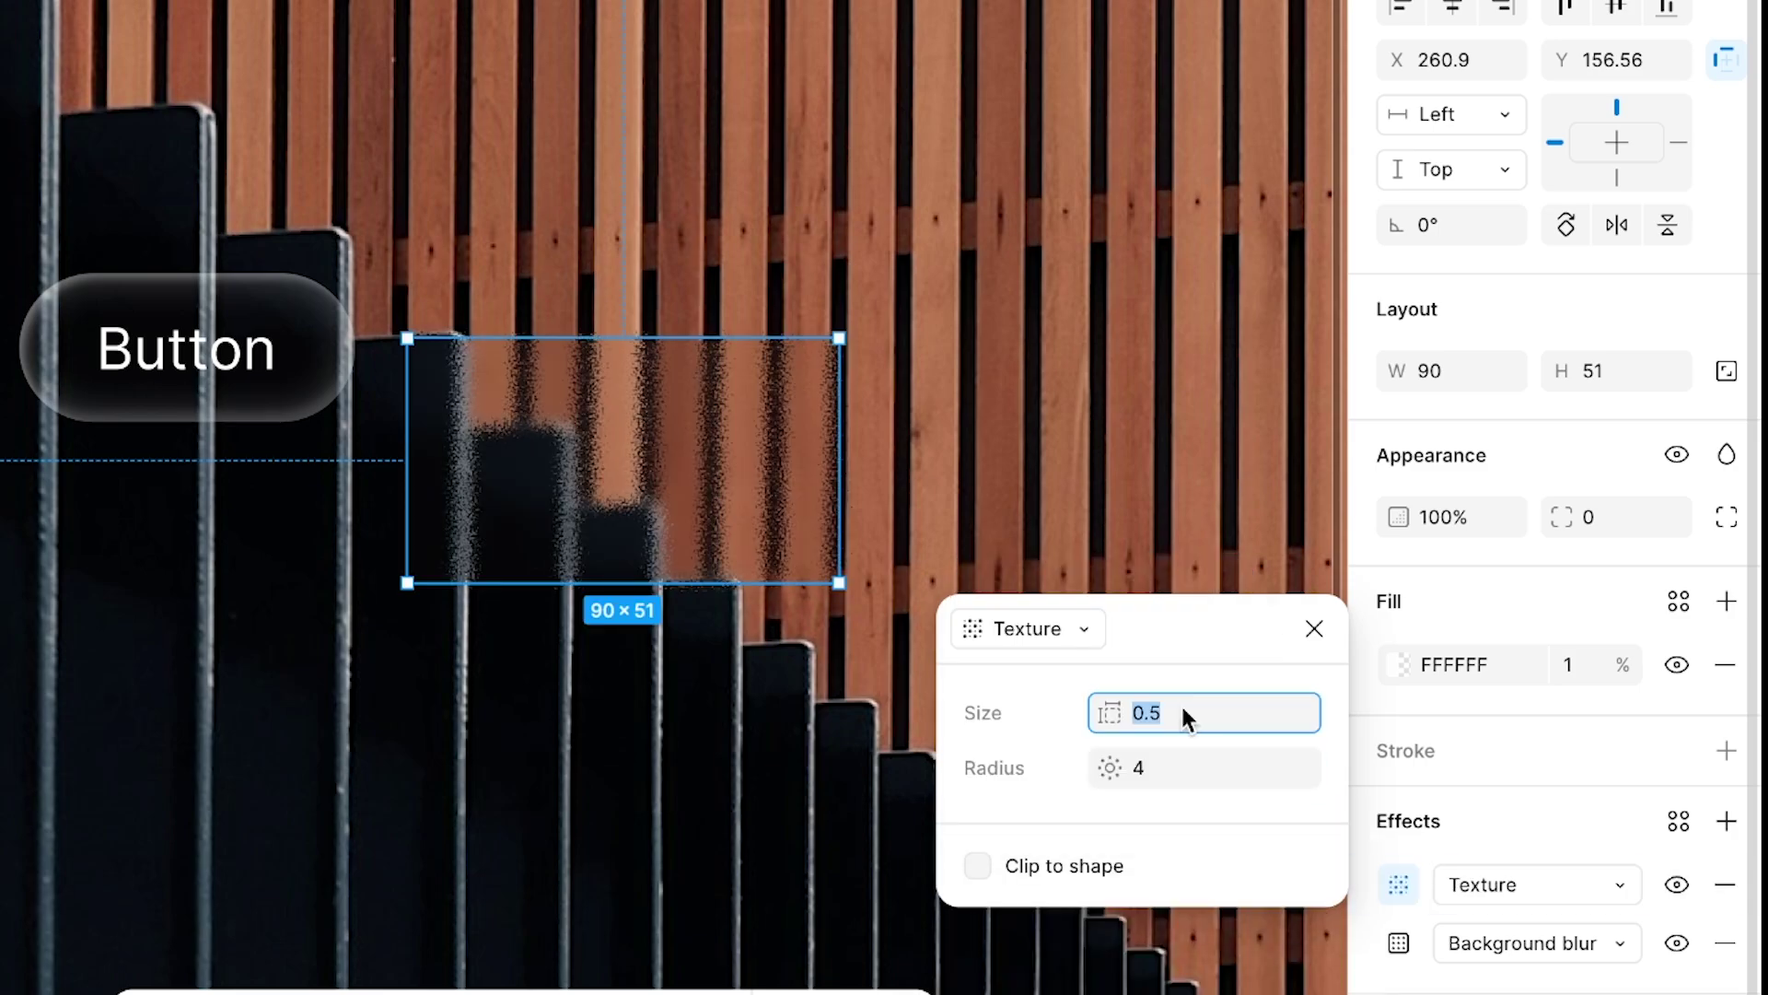
pyautogui.write('1')
pyautogui.press('Return')
# Step: Gradually increase the Texture effect's size to 90 so the photo behind the rectangle distorts in smooth waves
pyautogui.scroll(3, 593, 472)
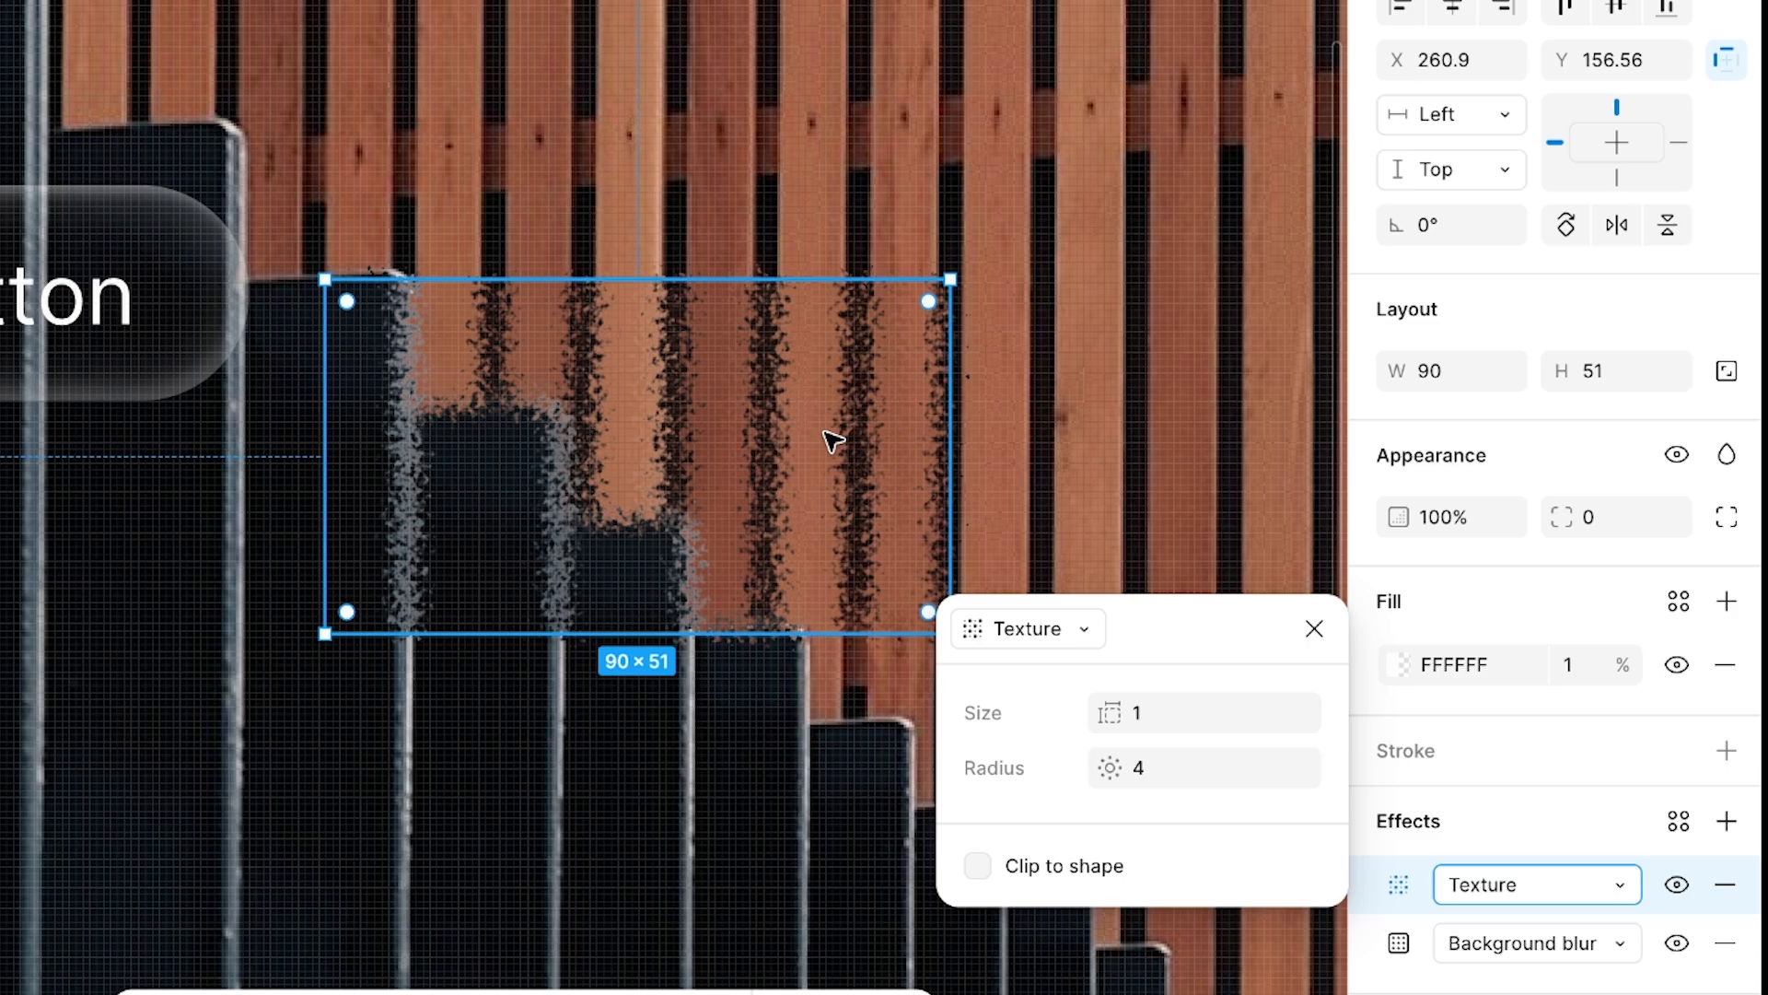
pyautogui.click(1142, 713)
pyautogui.press('Up')
pyautogui.press('Up')
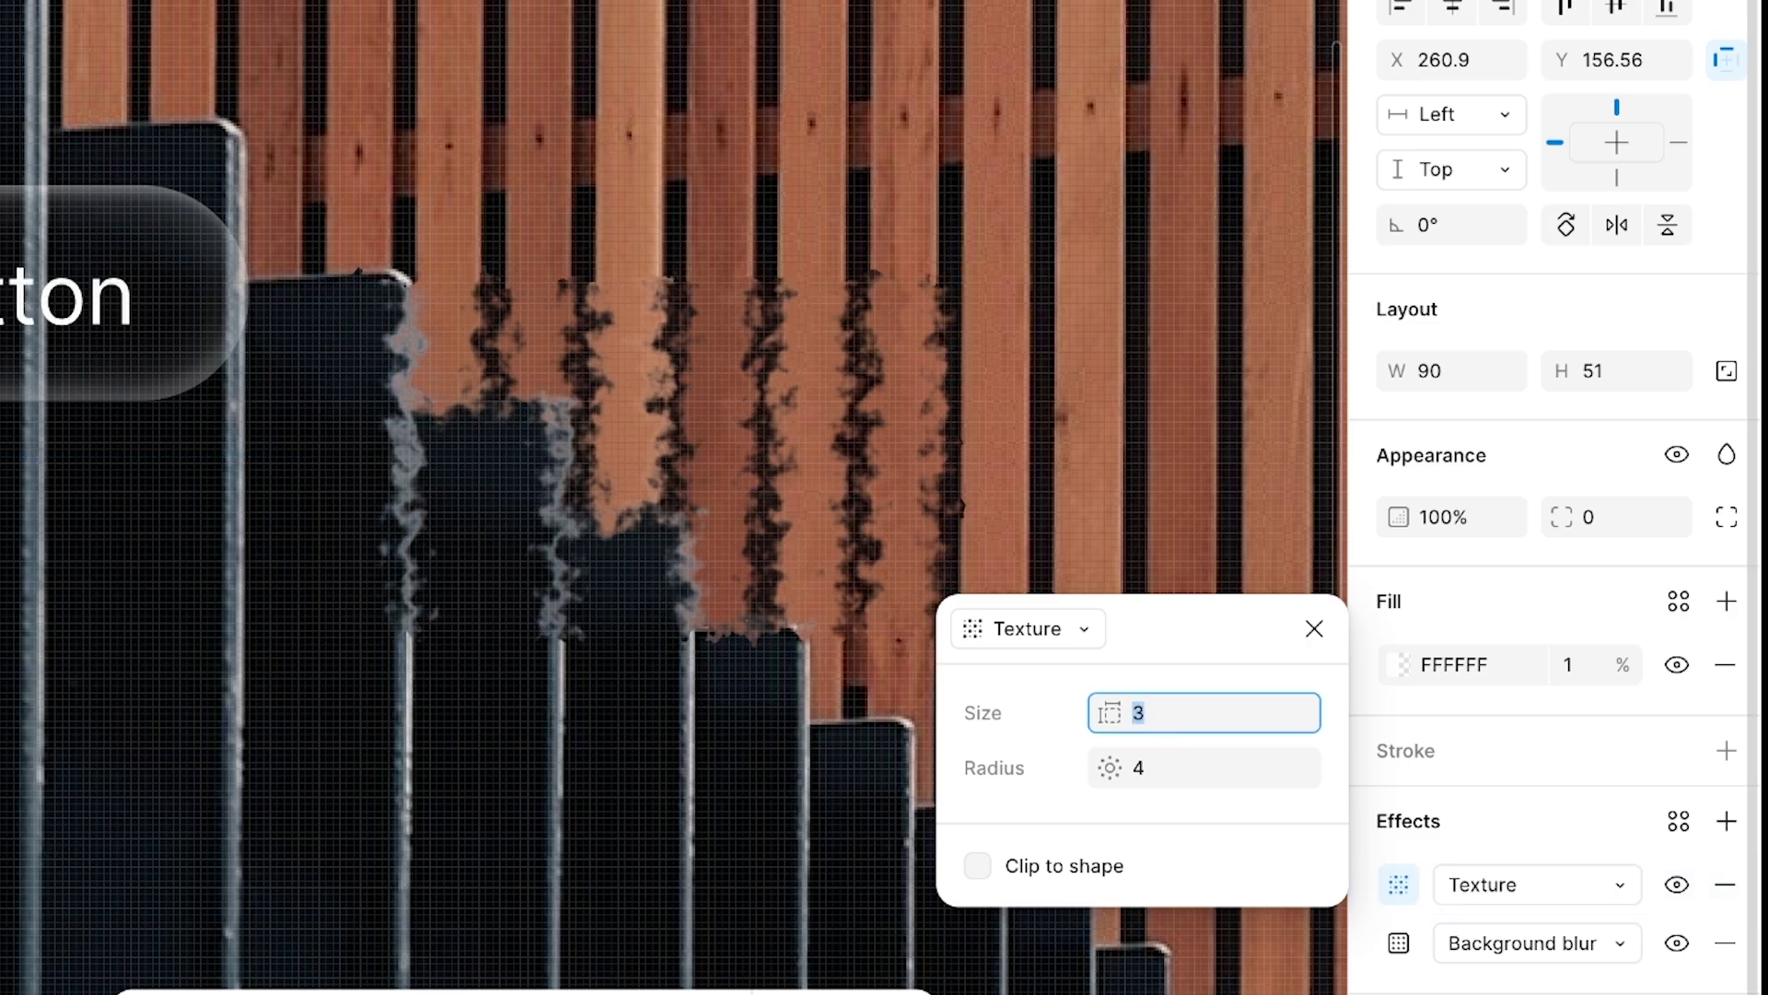
pyautogui.press('Up')
pyautogui.press('Up')
pyautogui.press('Up')
pyautogui.press('Up')
pyautogui.press('Up')
pyautogui.press('Up')
pyautogui.press('Up')
pyautogui.press('Up')
pyautogui.press('Up')
pyautogui.press('Up')
pyautogui.press('Up')
pyautogui.press('Up')
pyautogui.press('Up')
pyautogui.press('Up')
pyautogui.press('Up')
pyautogui.press('Up')
pyautogui.press('Up')
pyautogui.press('Up')
pyautogui.press('Up')
pyautogui.press('Up')
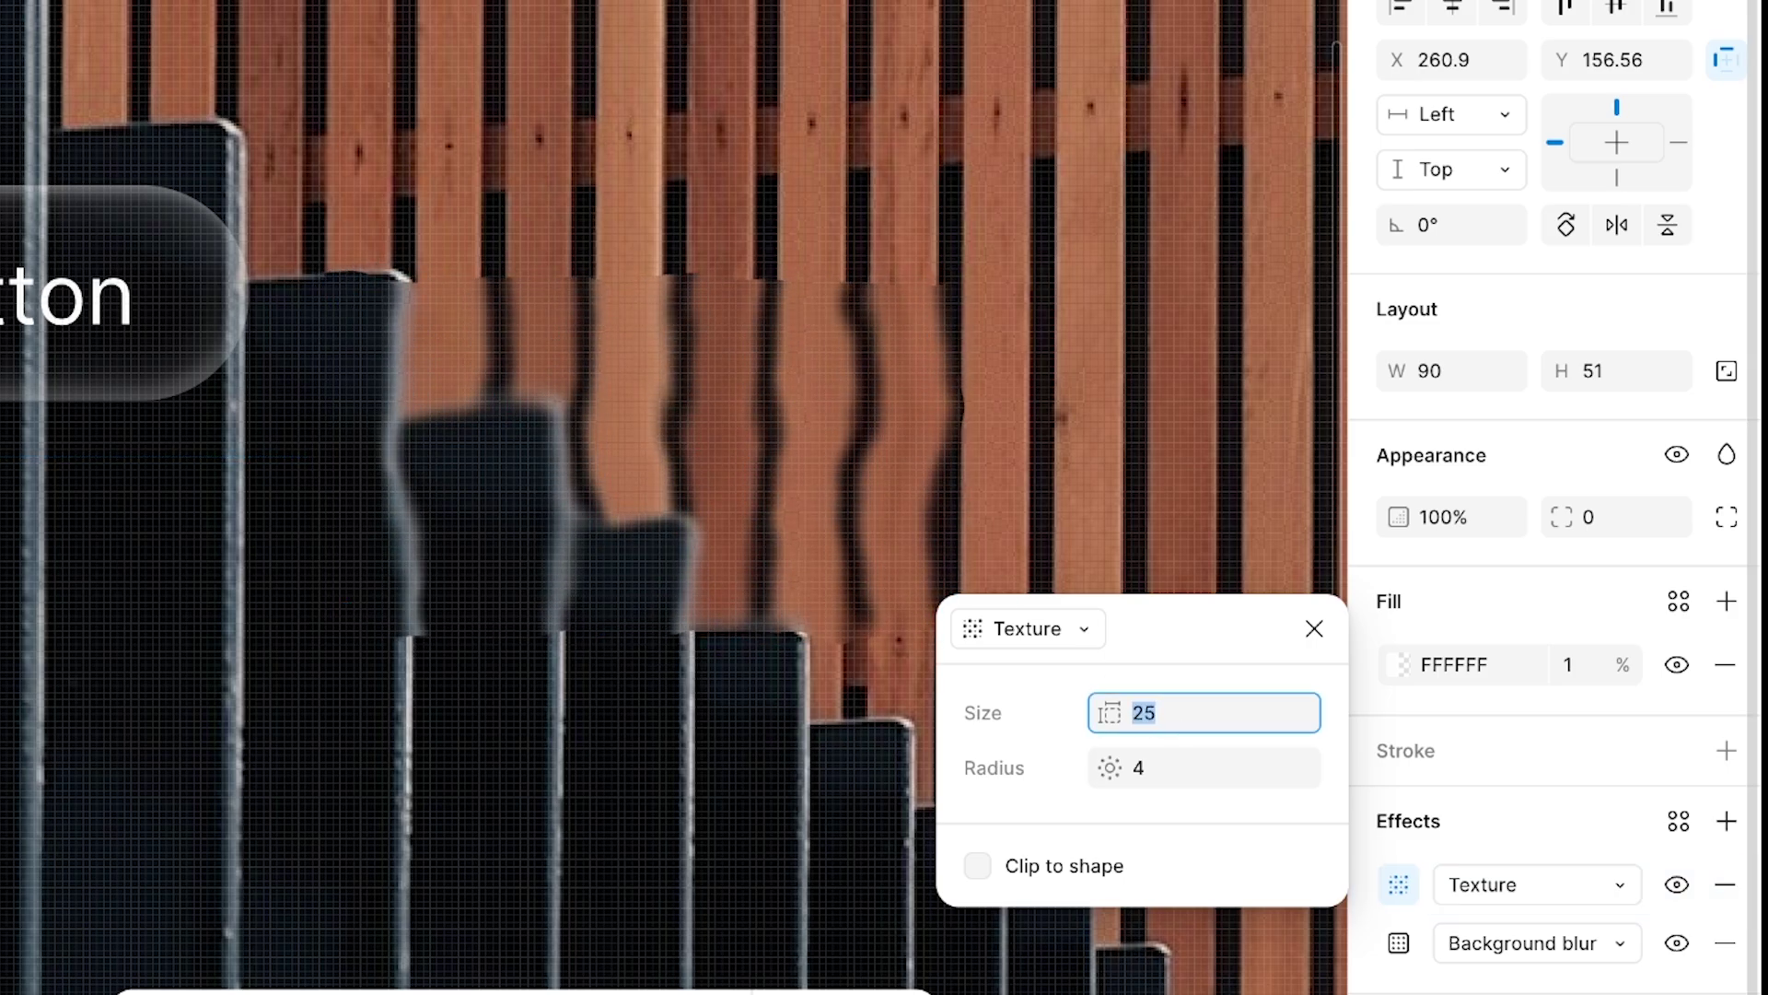
pyautogui.press('Up')
pyautogui.press('Up')
pyautogui.press('Up')
pyautogui.press('Up')
pyautogui.press('Up')
pyautogui.press('Up')
pyautogui.press('Up')
pyautogui.press('Up')
pyautogui.press('Up')
pyautogui.press('Up')
pyautogui.press('Up')
pyautogui.press('Up')
pyautogui.press('Up')
pyautogui.press('Up')
pyautogui.press('Up')
pyautogui.press('Up')
pyautogui.press('Up')
pyautogui.press('Up')
pyautogui.press('Up')
pyautogui.press('Up')
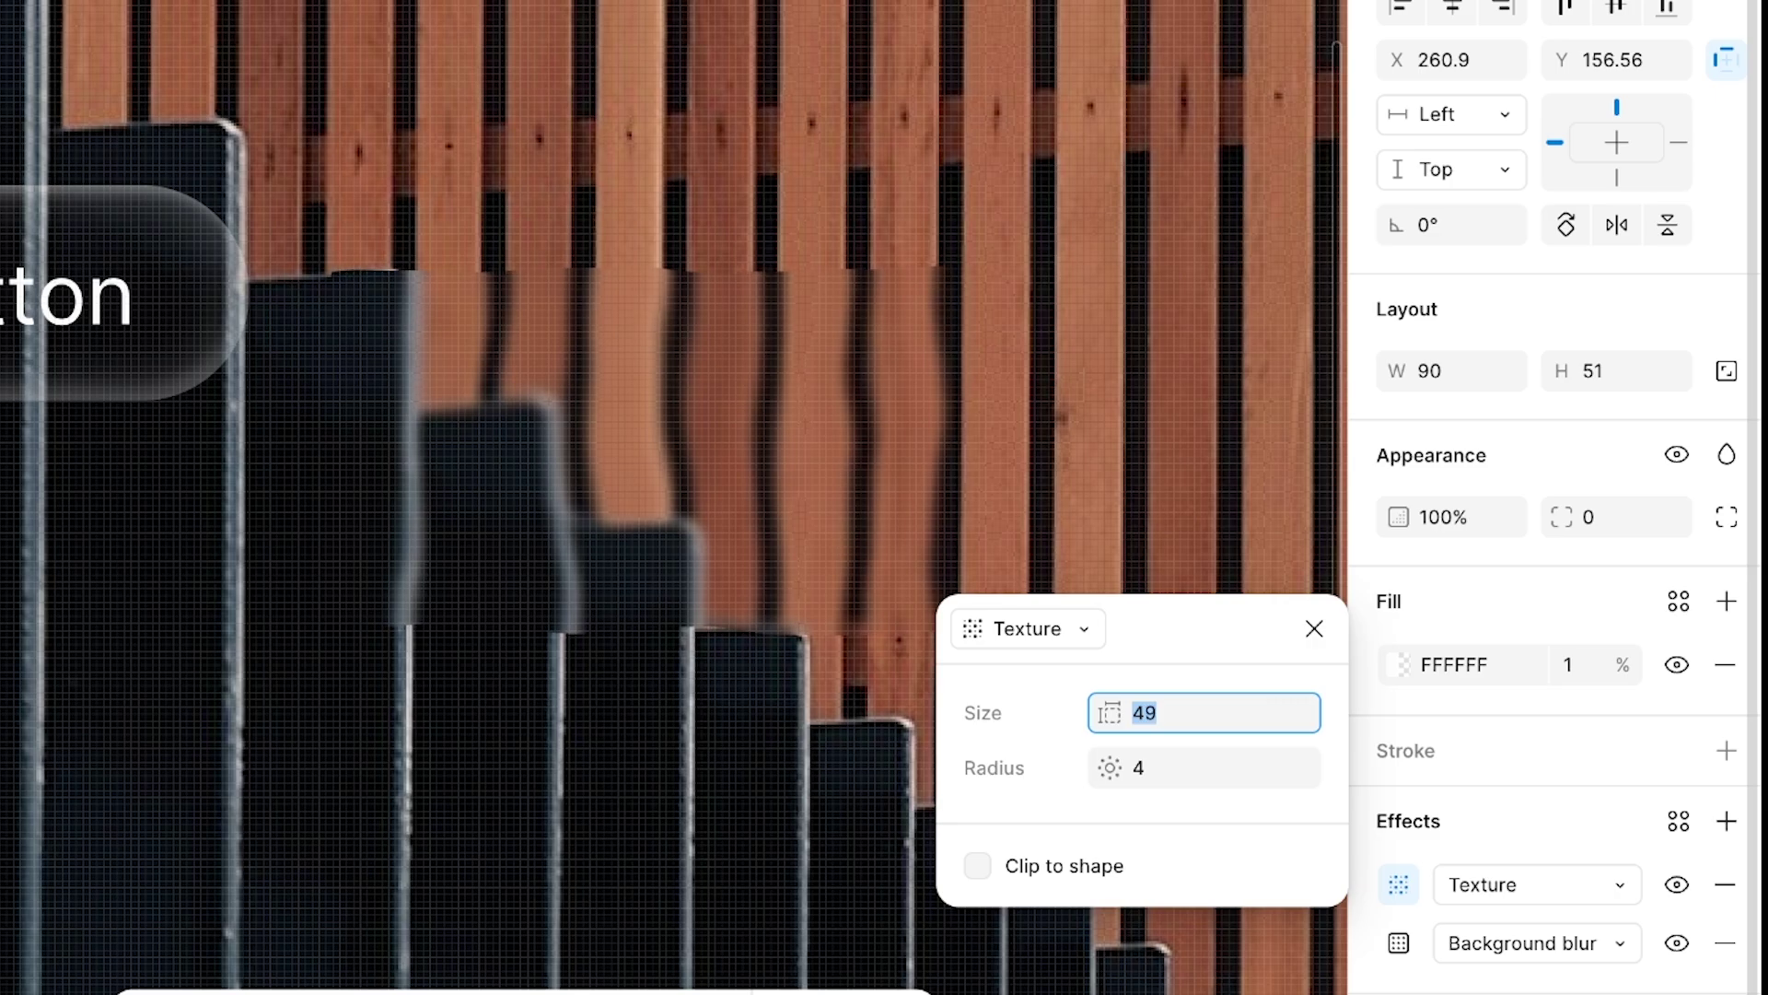
pyautogui.press('Up')
pyautogui.press('Up')
pyautogui.press('Up')
pyautogui.press('Up')
pyautogui.press('Up')
pyautogui.press('Up')
pyautogui.press('Up')
pyautogui.press('Up')
pyautogui.press('Up')
pyautogui.press('Up')
pyautogui.press('Up')
pyautogui.press('Up')
pyautogui.press('Up')
pyautogui.press('Up')
pyautogui.press('Up')
pyautogui.press('Up')
pyautogui.press('Up')
pyautogui.press('Up')
pyautogui.press('Up')
pyautogui.press('Up')
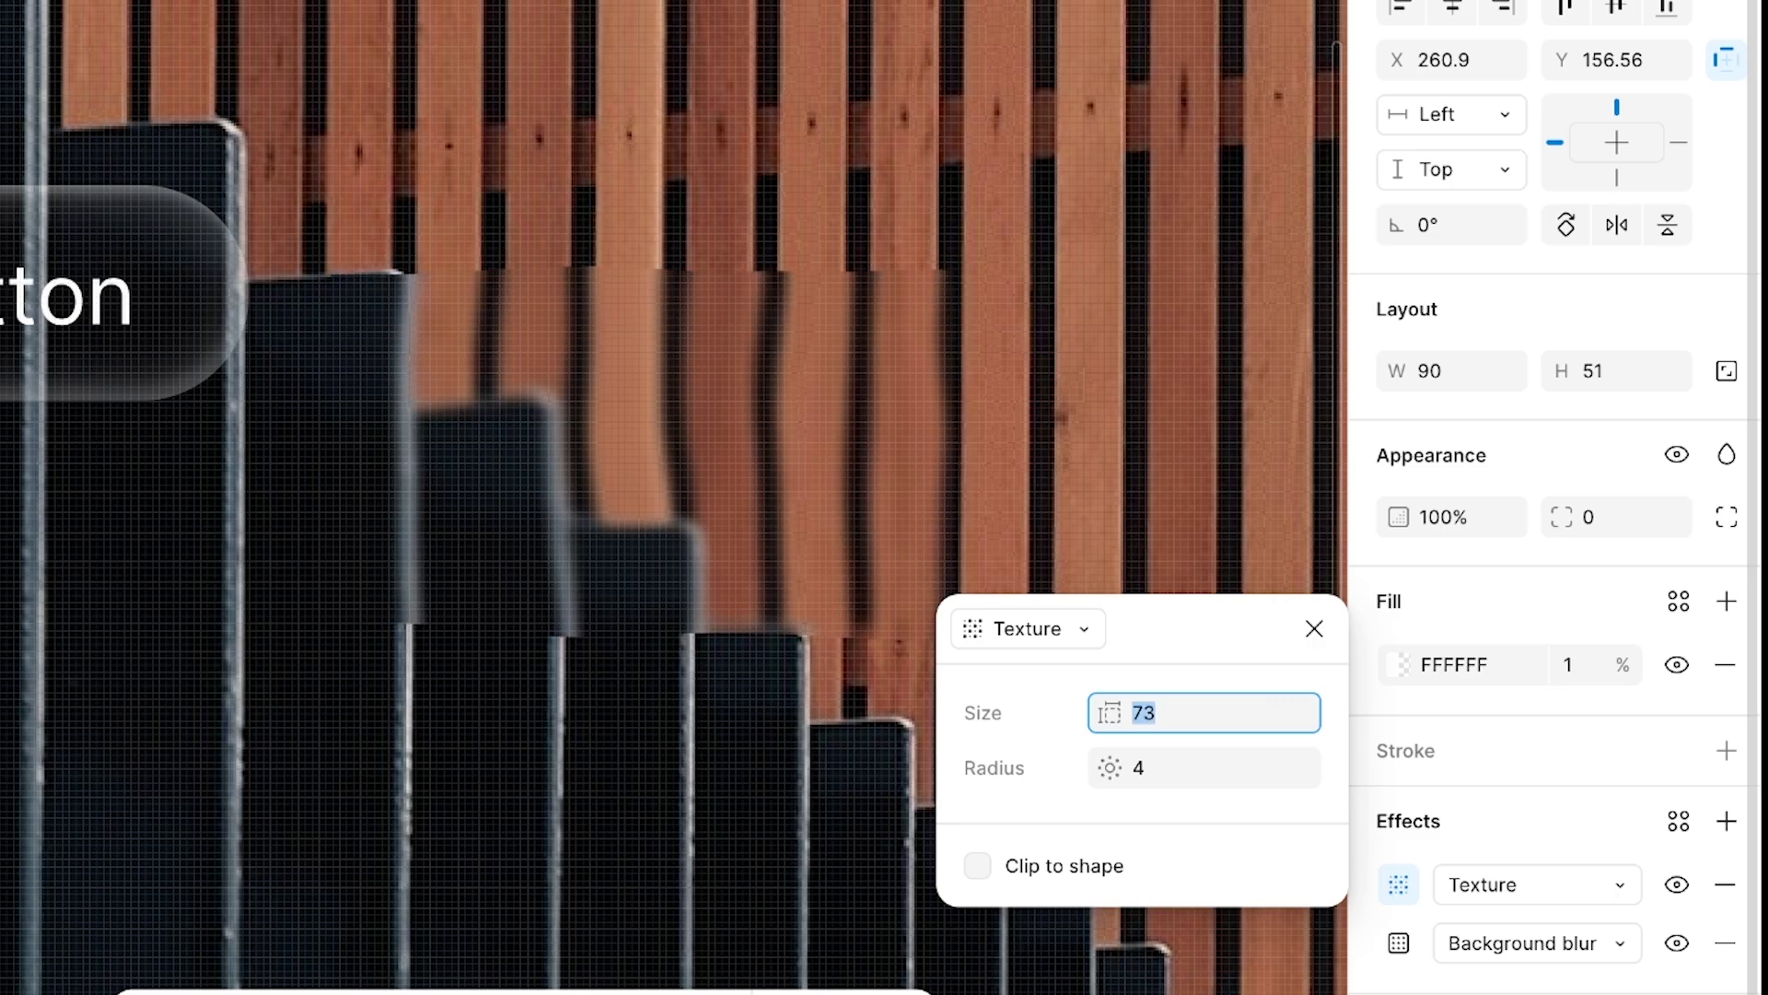
pyautogui.press('Up')
pyautogui.press('Up')
pyautogui.press('Up')
pyautogui.press('Up')
pyautogui.press('Up')
pyautogui.press('Up')
pyautogui.press('Up')
pyautogui.press('Up')
pyautogui.press('Up')
pyautogui.press('Up')
pyautogui.press('Up')
pyautogui.press('Up')
pyautogui.press('Up')
pyautogui.press('Up')
pyautogui.press('Up')
pyautogui.press('Up')
pyautogui.press('Up')
pyautogui.press('Up')
pyautogui.press('Up')
pyautogui.press('Up')
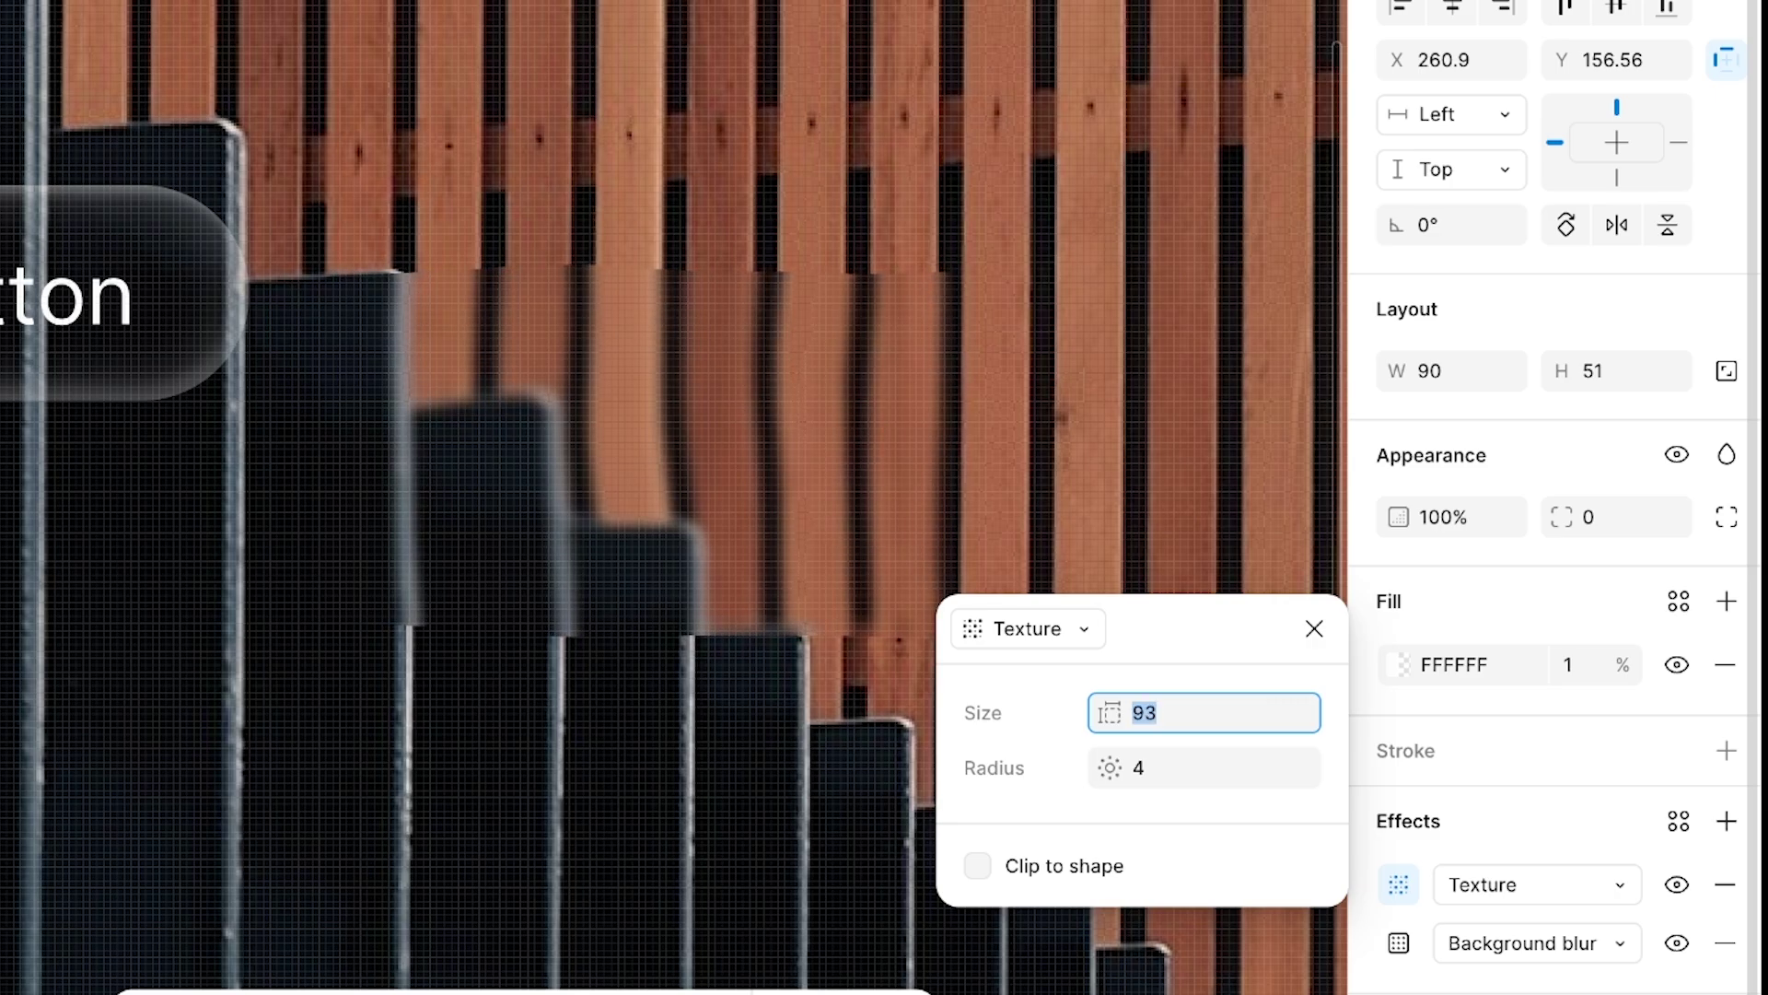
pyautogui.press('Down')
pyautogui.press('Down')
pyautogui.press('Down')
# Step: Lower the Texture effect's radius to 1
pyautogui.click(1166, 767)
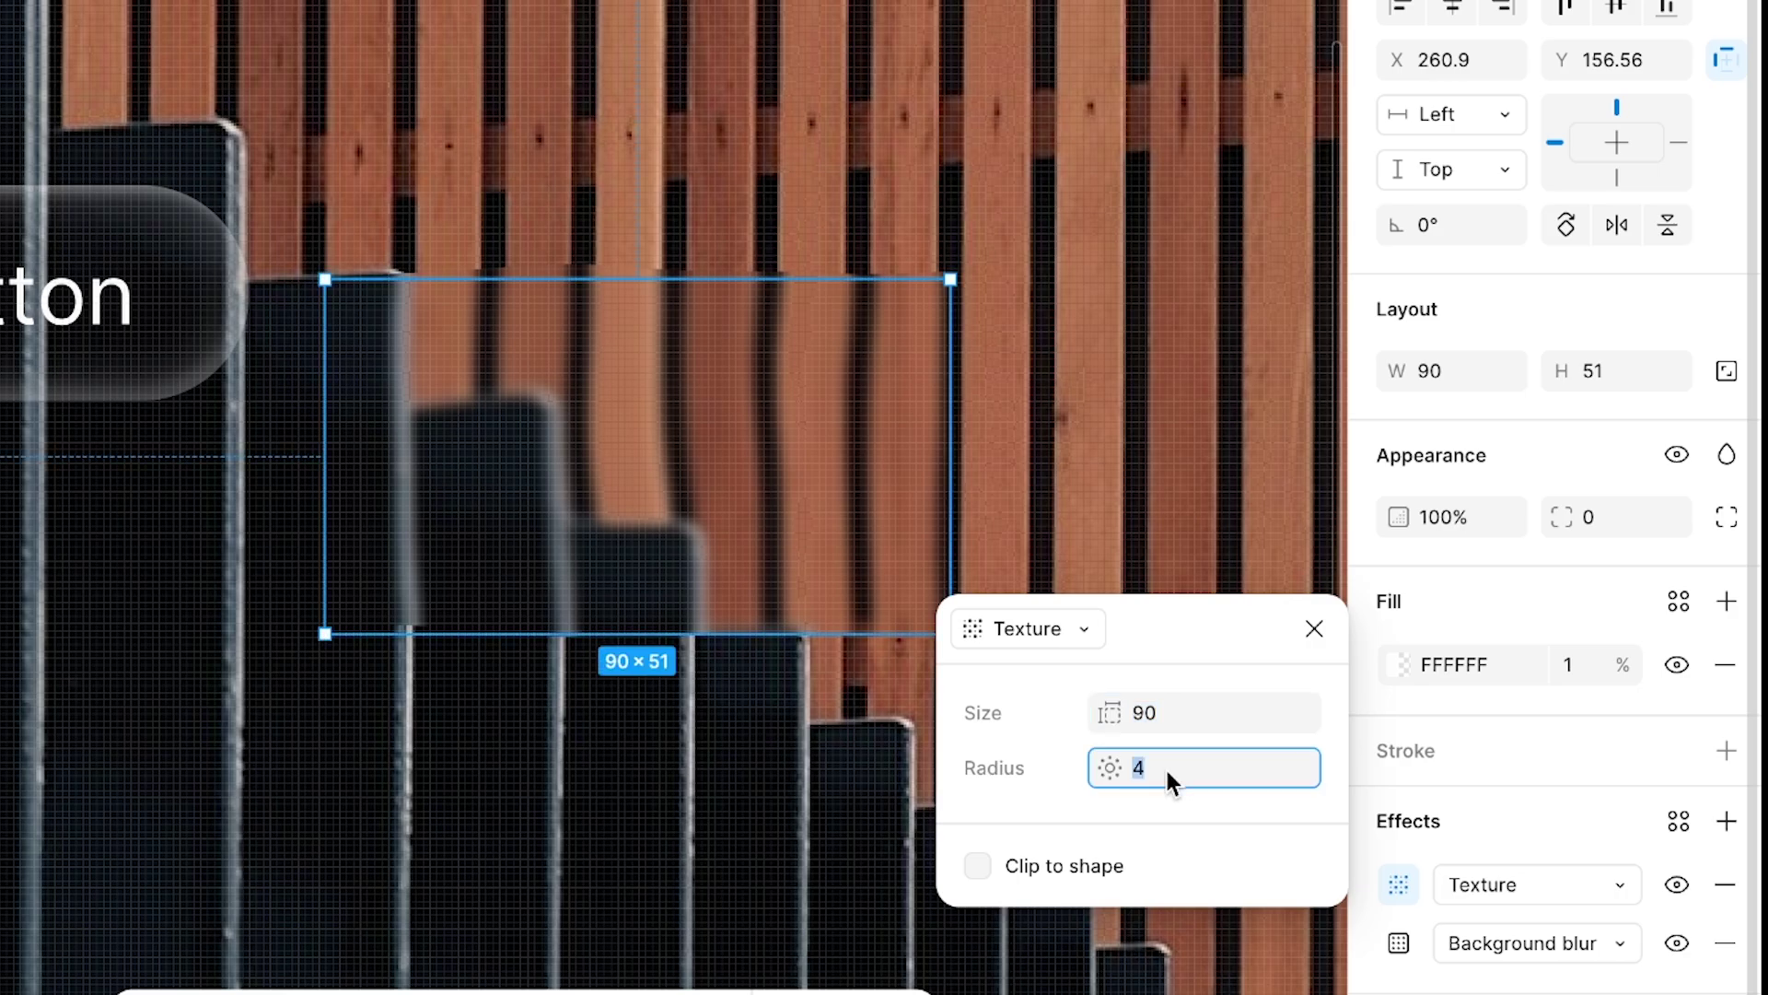
pyautogui.press('Down')
pyautogui.press('Down')
pyautogui.press('Down')
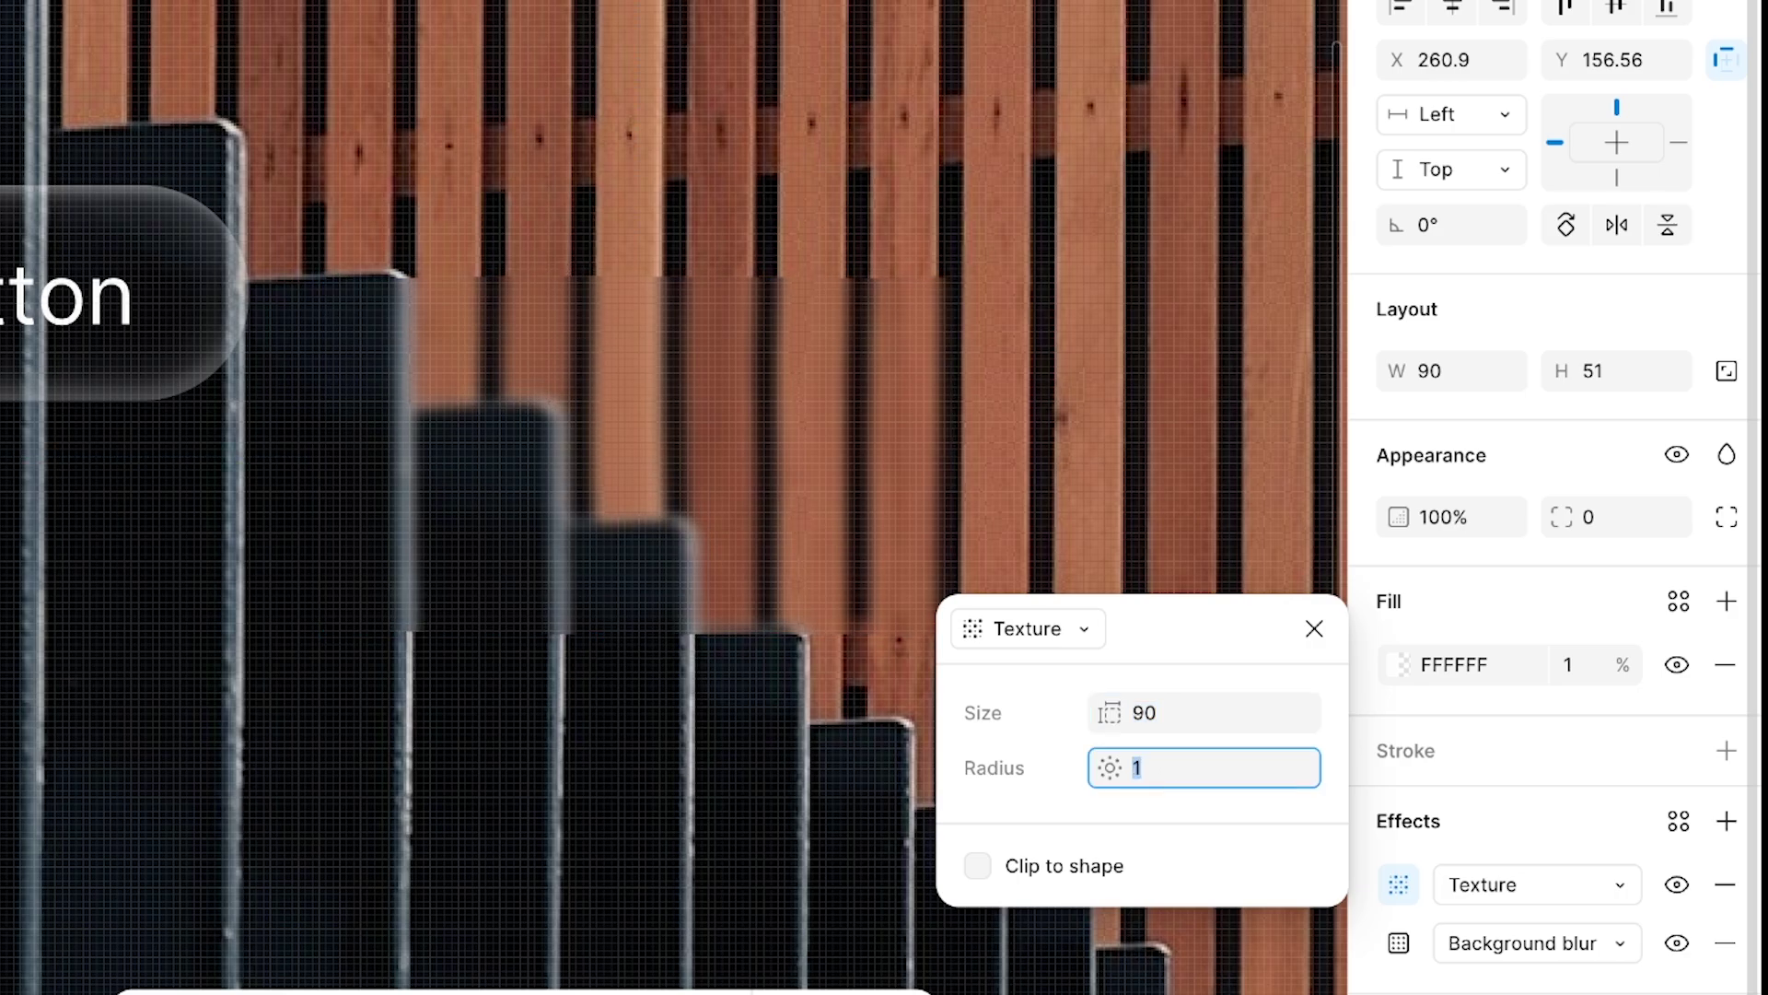
pyautogui.press('Down')
pyautogui.press('Up')
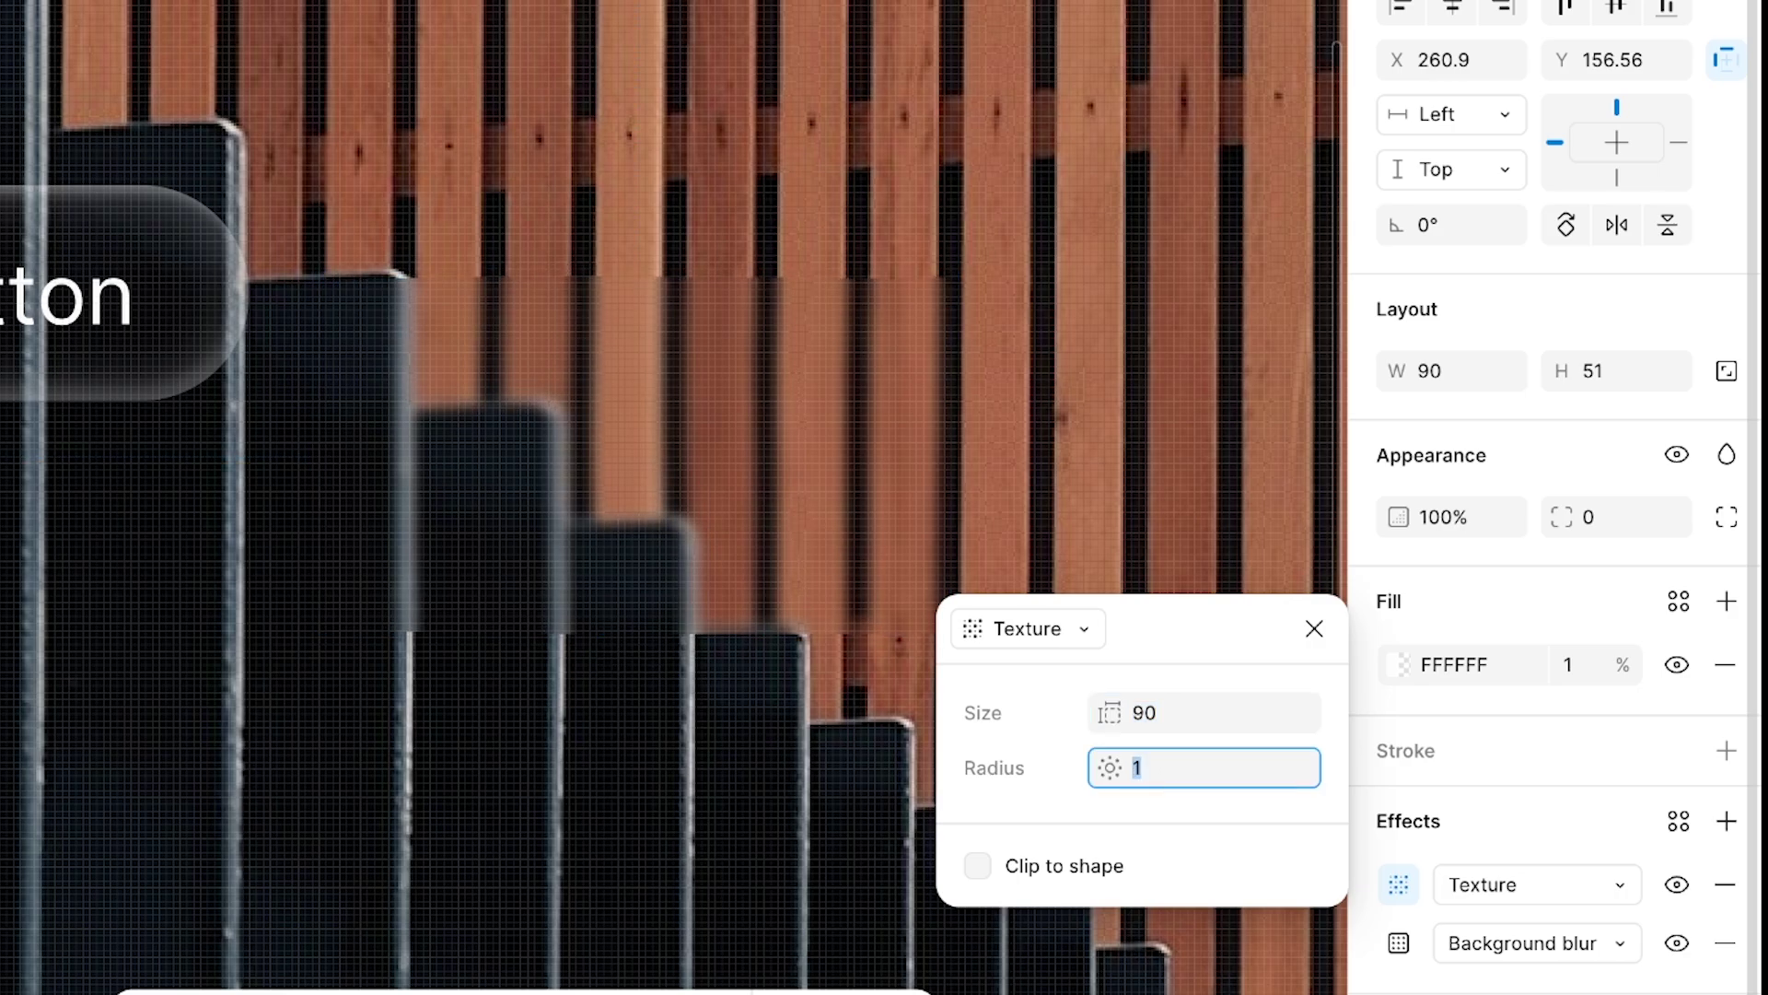